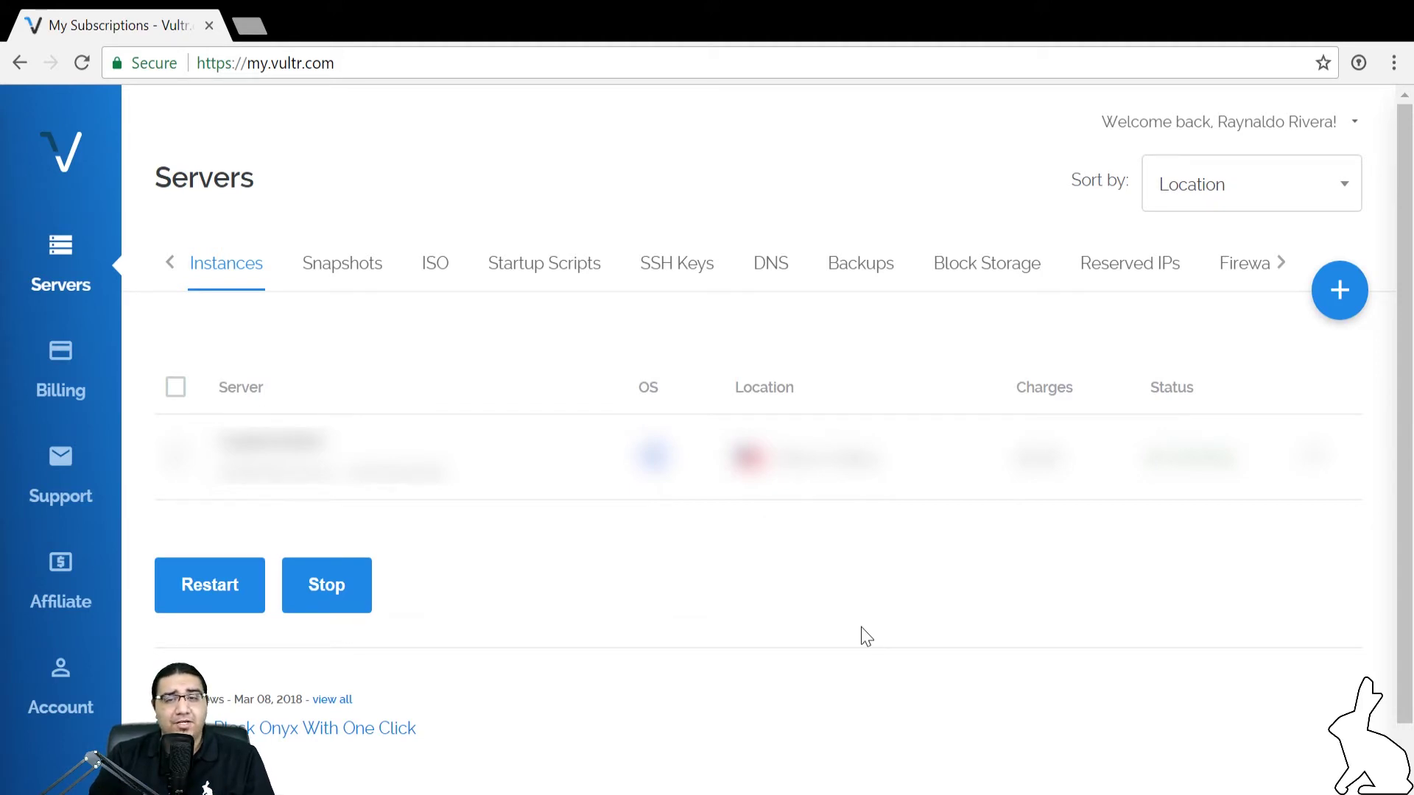
Start deploying a new Vultr server and scroll to the Server Location cards
left_click(1340, 298)
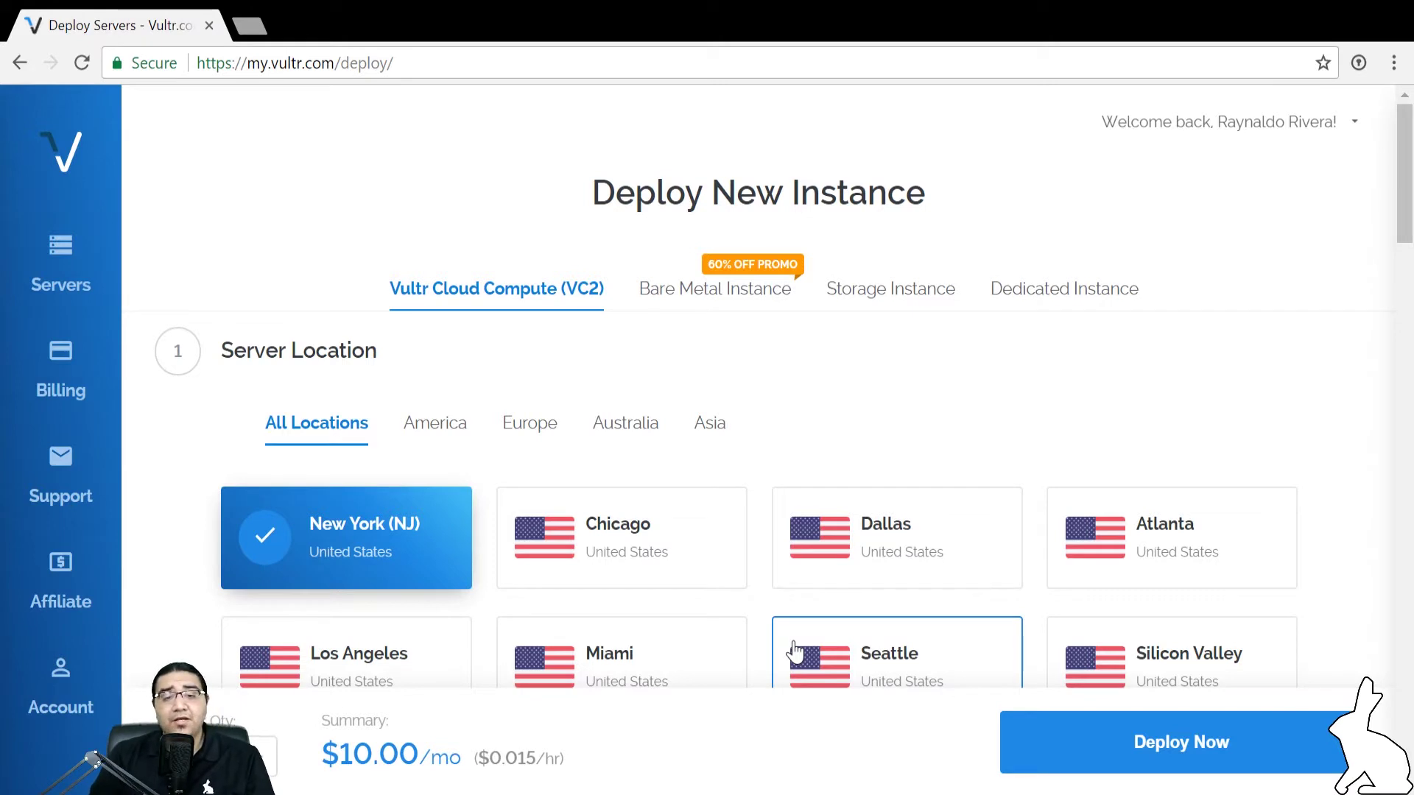
left_click_drag(1406, 167, 1399, 219)
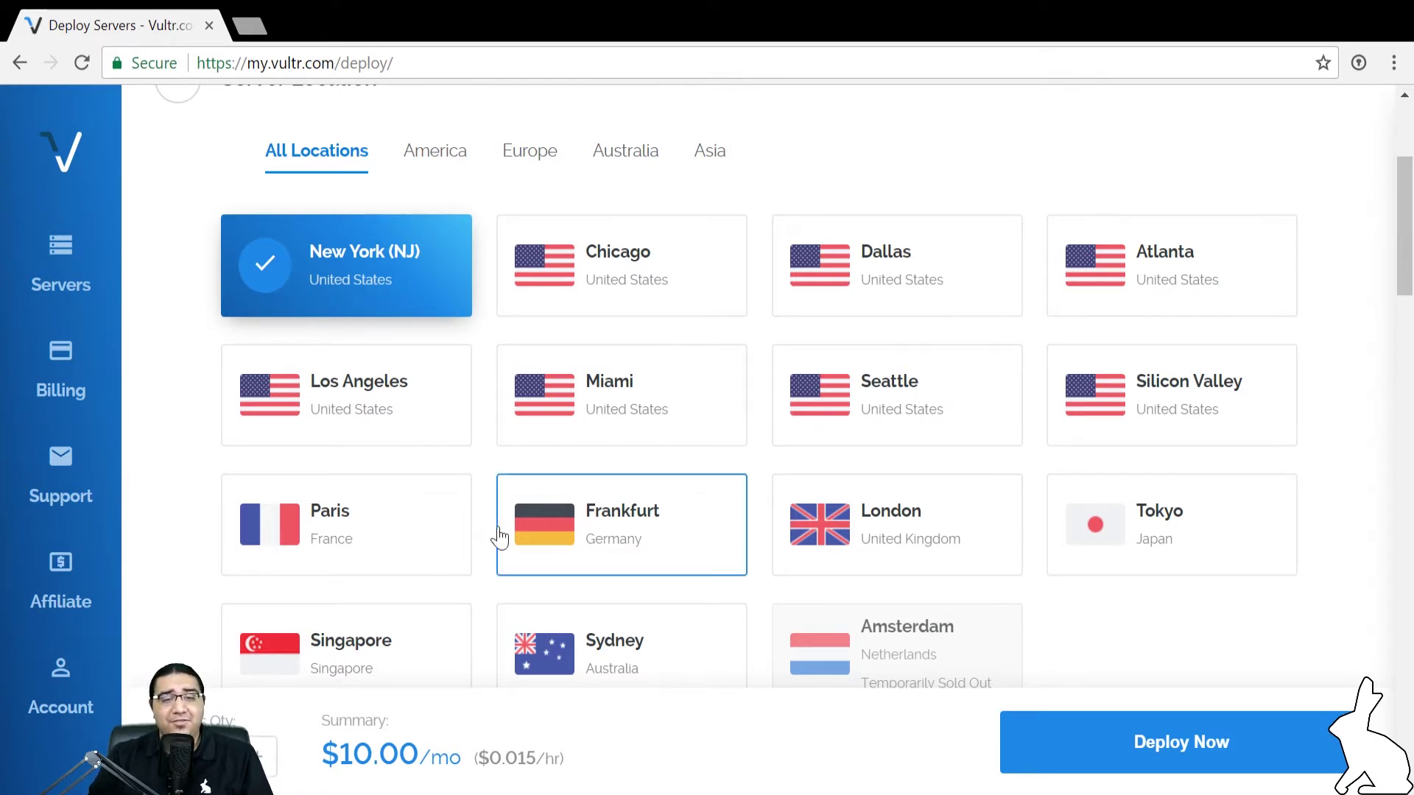
Choose Los Angeles as the location and Windows 2016 x64 as the server type
left_click(407, 420)
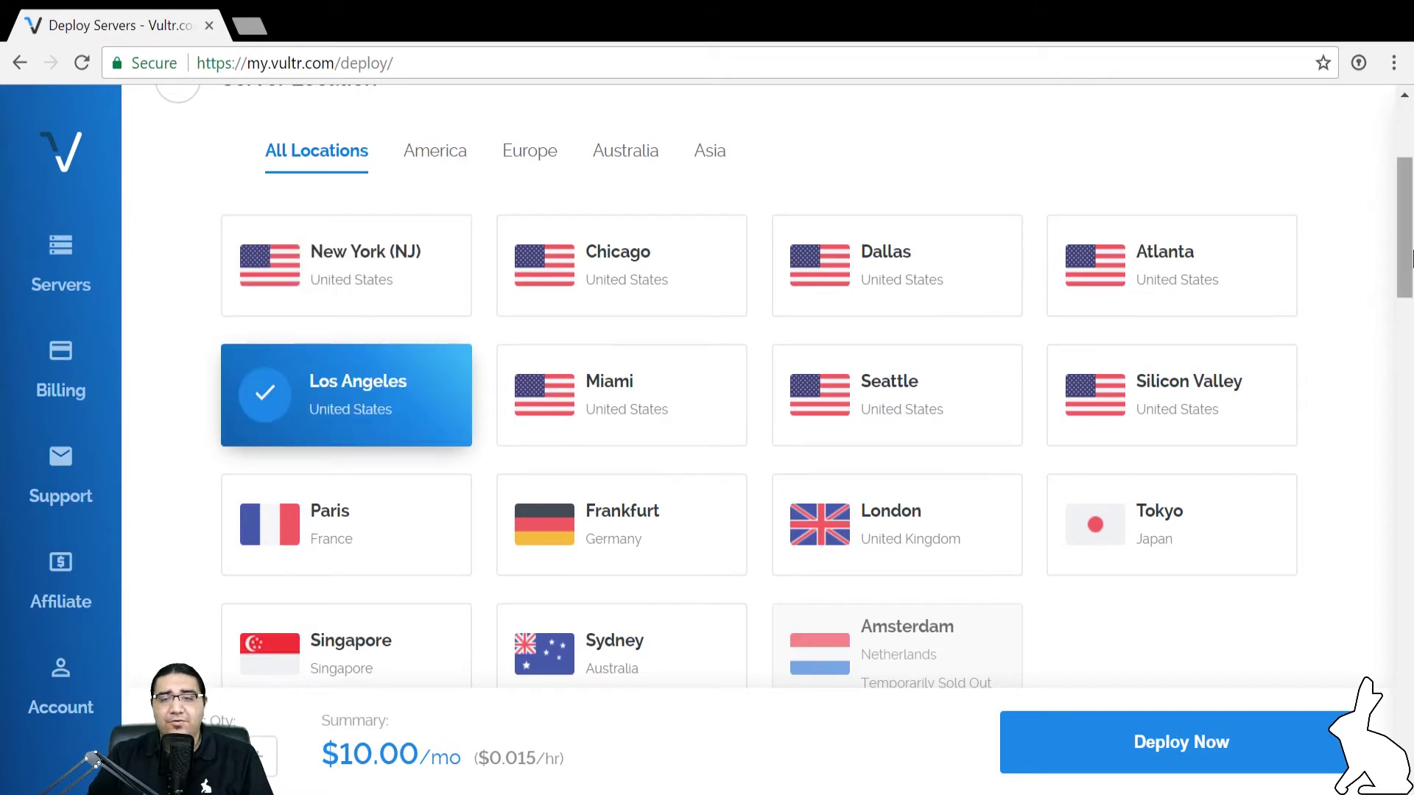
left_click_drag(1405, 251, 1392, 383)
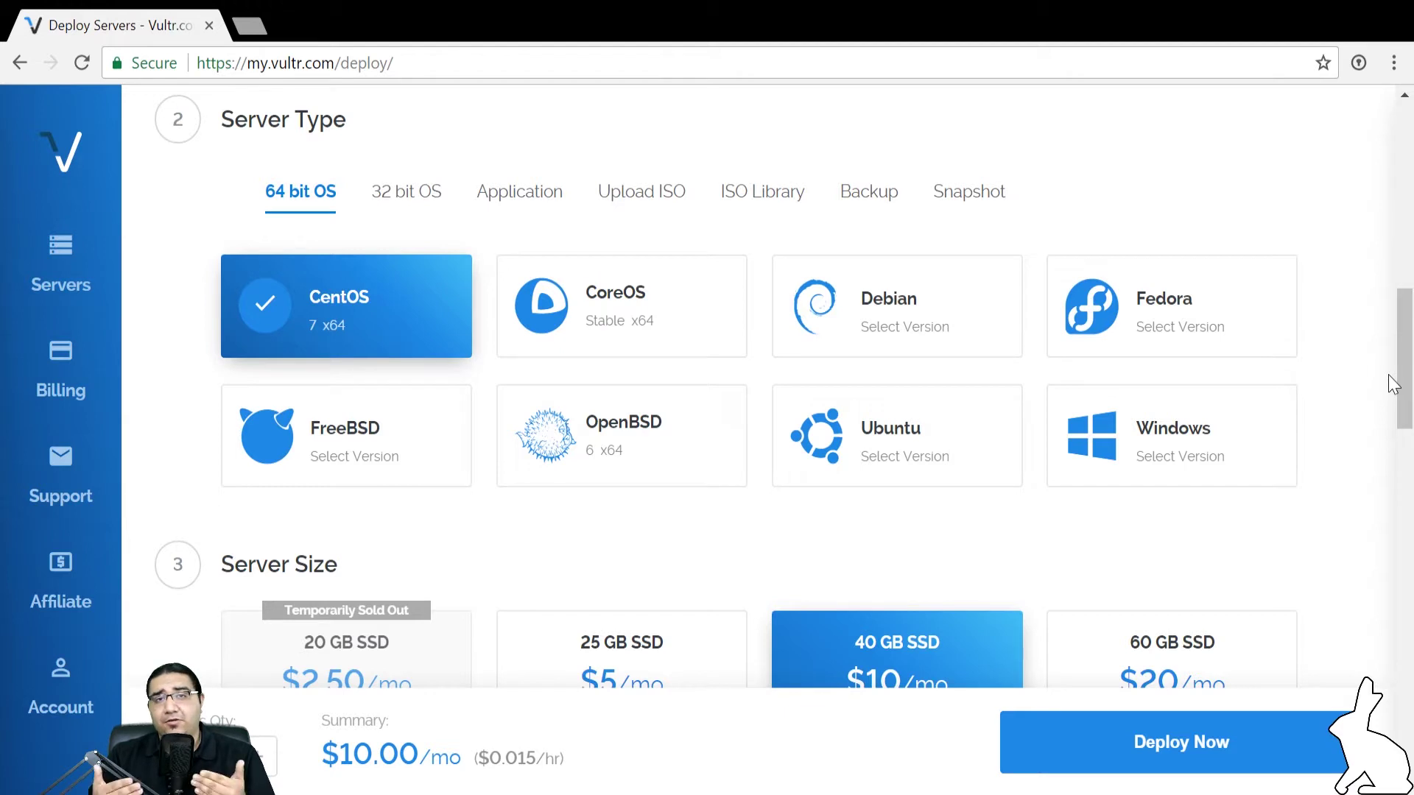
left_click(1247, 449)
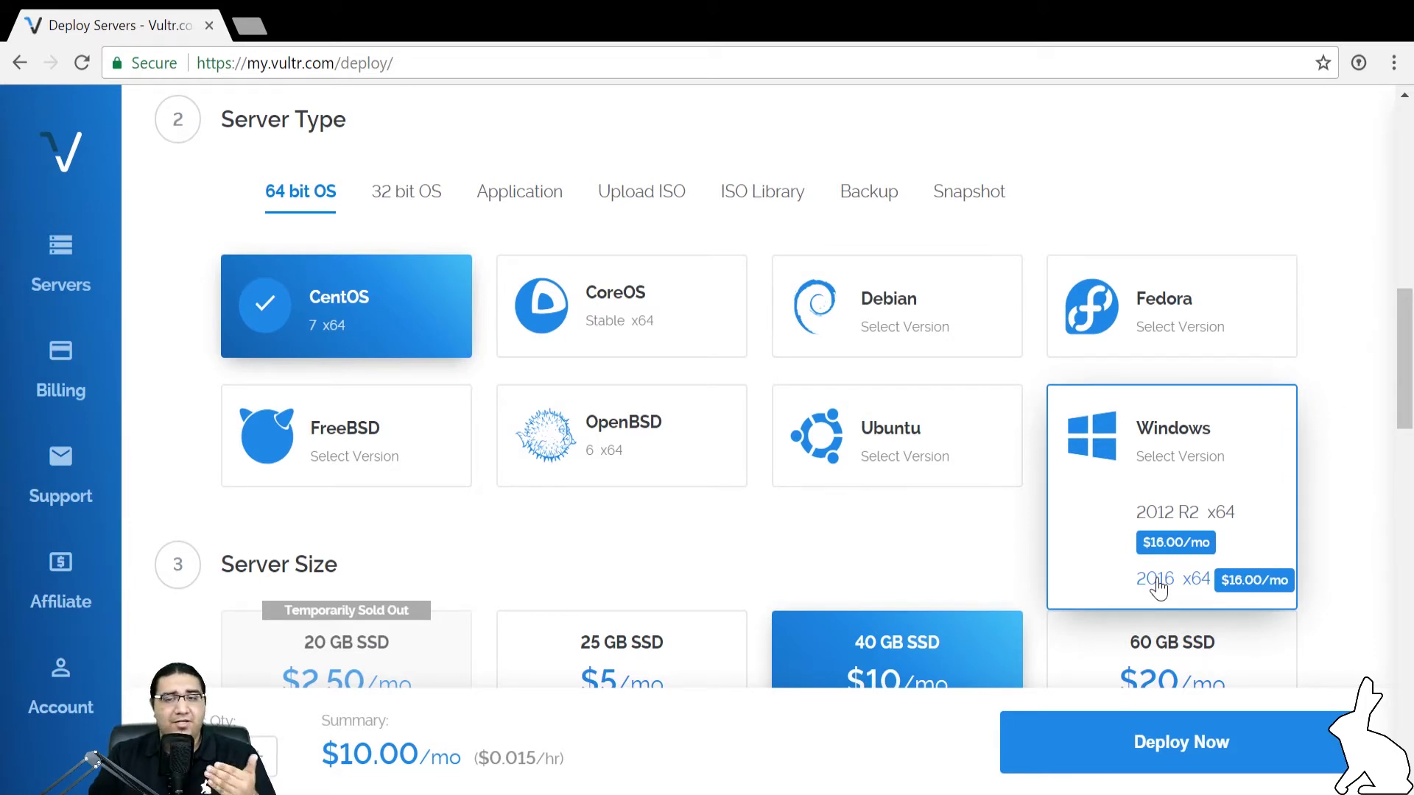
left_click(1158, 582)
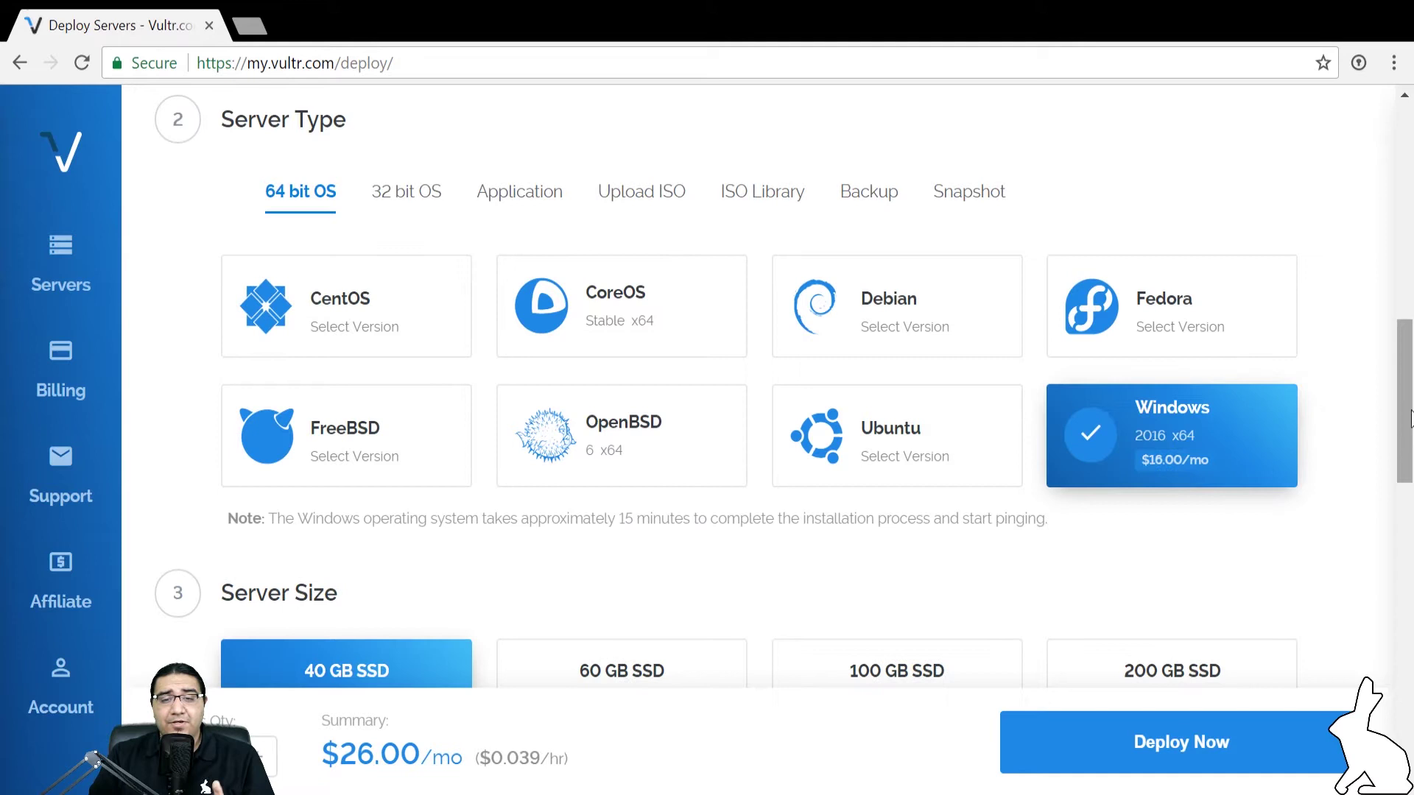
Scroll down to the Server Size cards to find the 60 GB SSD option
scroll(1391, 450, "down", 2)
left_click_drag(1390, 445, 1378, 535)
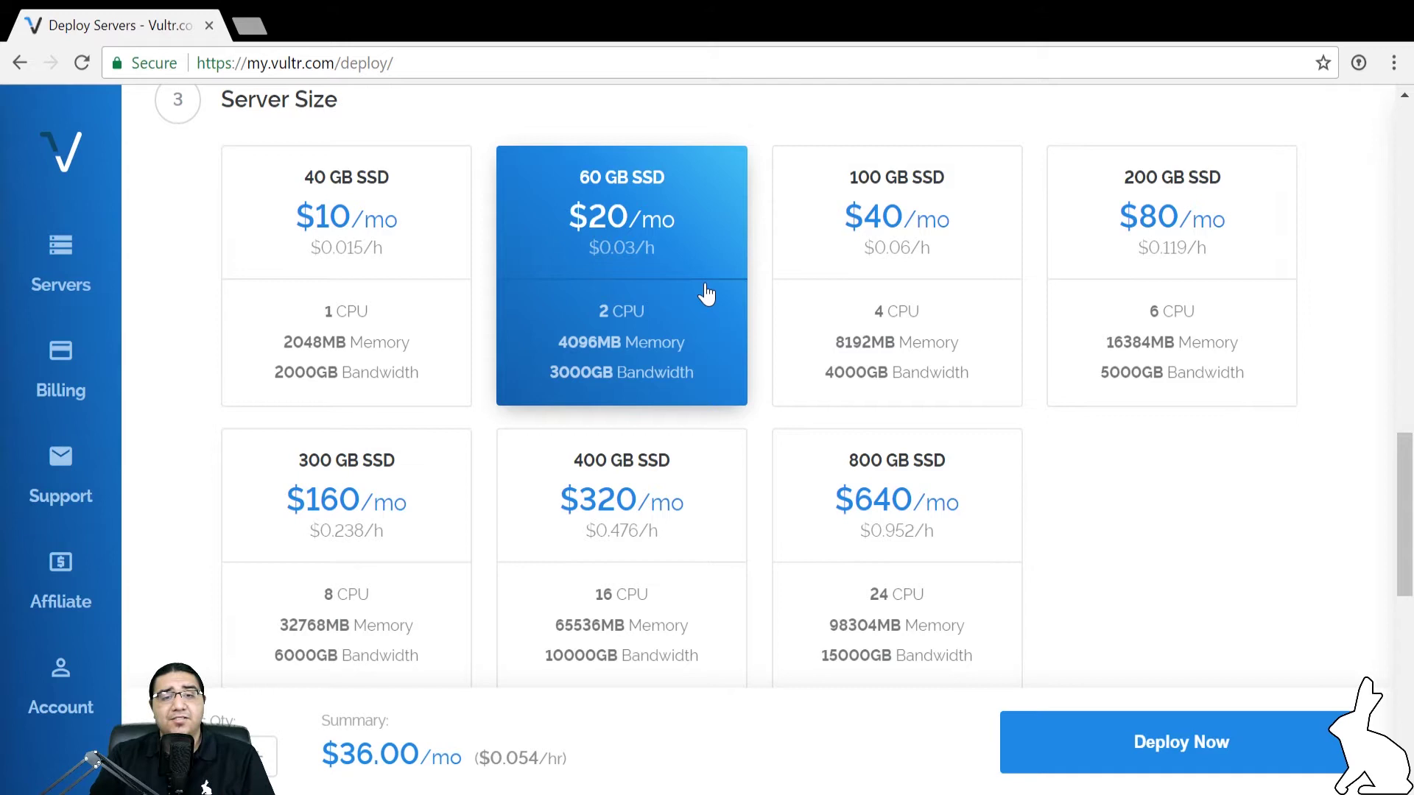
Select the 100 GB SSD plan (4 CPU, 8192MB) and review the additional features below
left_click(782, 277)
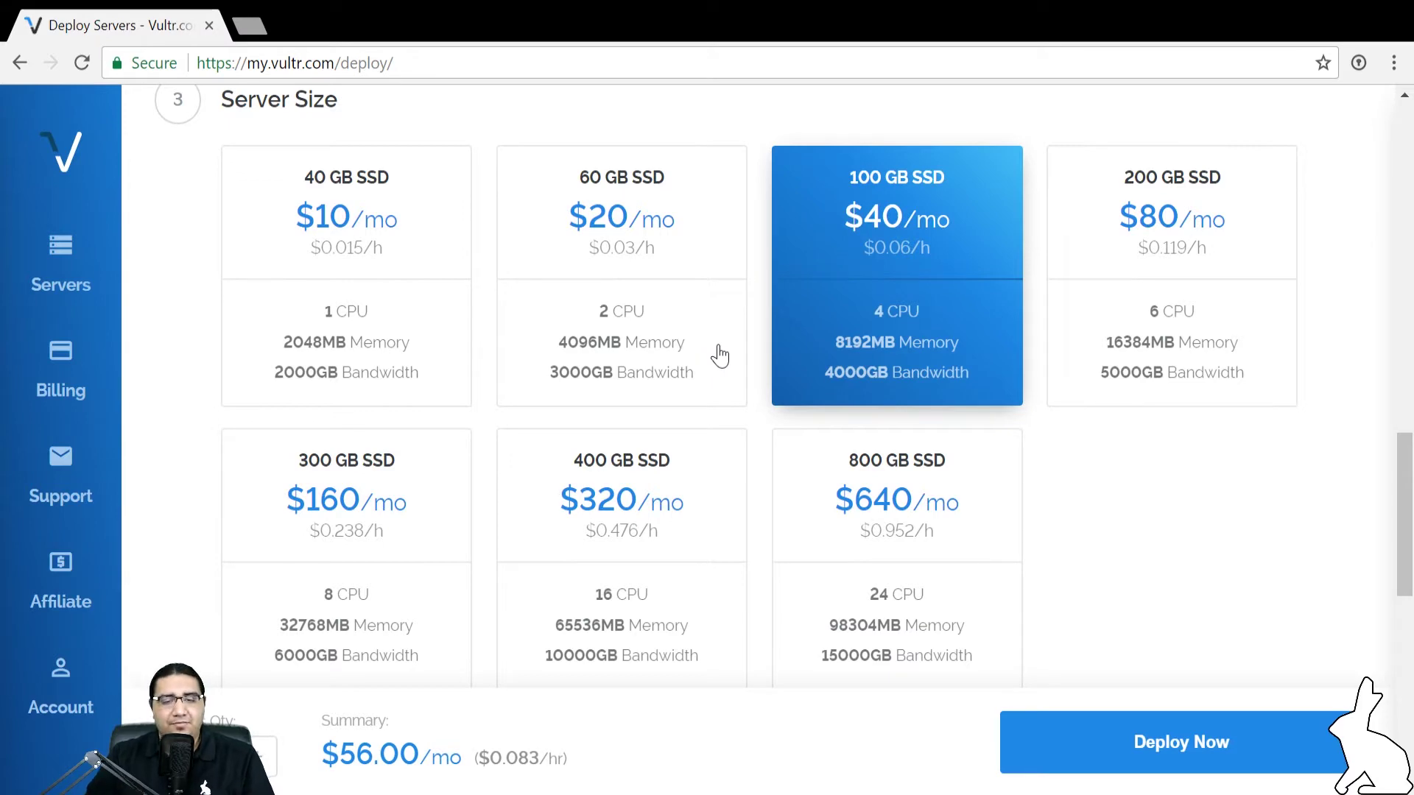
scroll(1074, 462, "down", 10)
scroll(1074, 462, "up", 2)
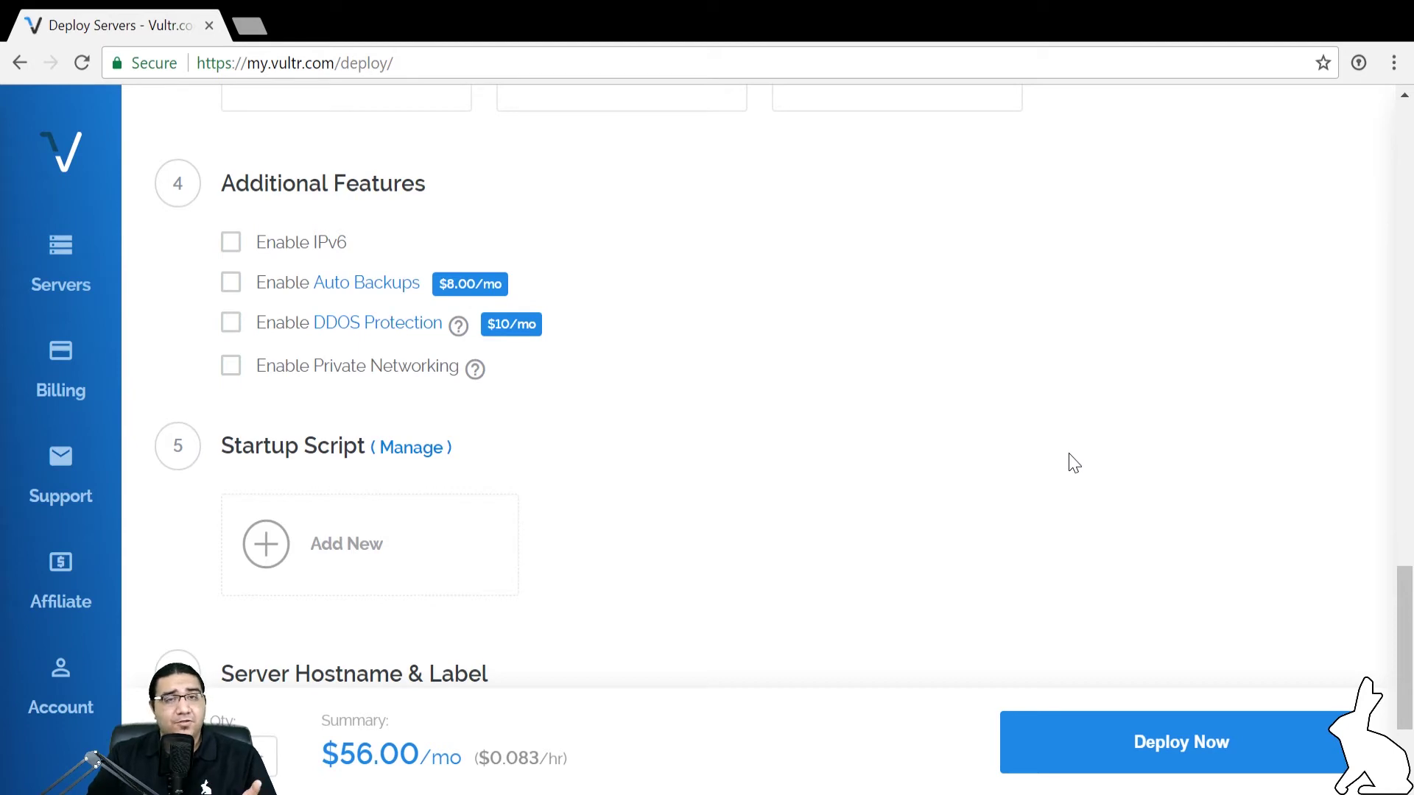
Enter haasonline as the server hostname and deploy the server
scroll(1074, 462, "down", 3)
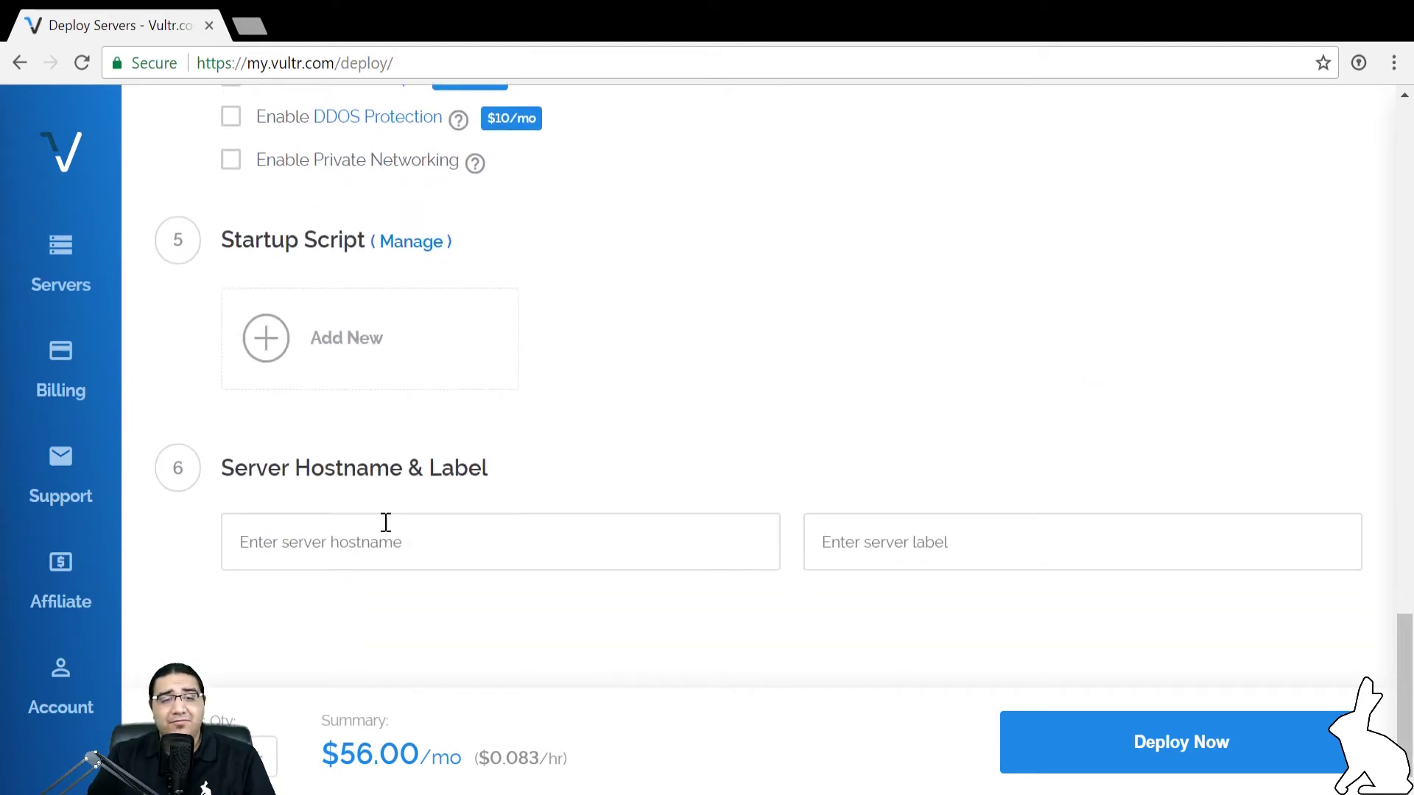
left_click(385, 535)
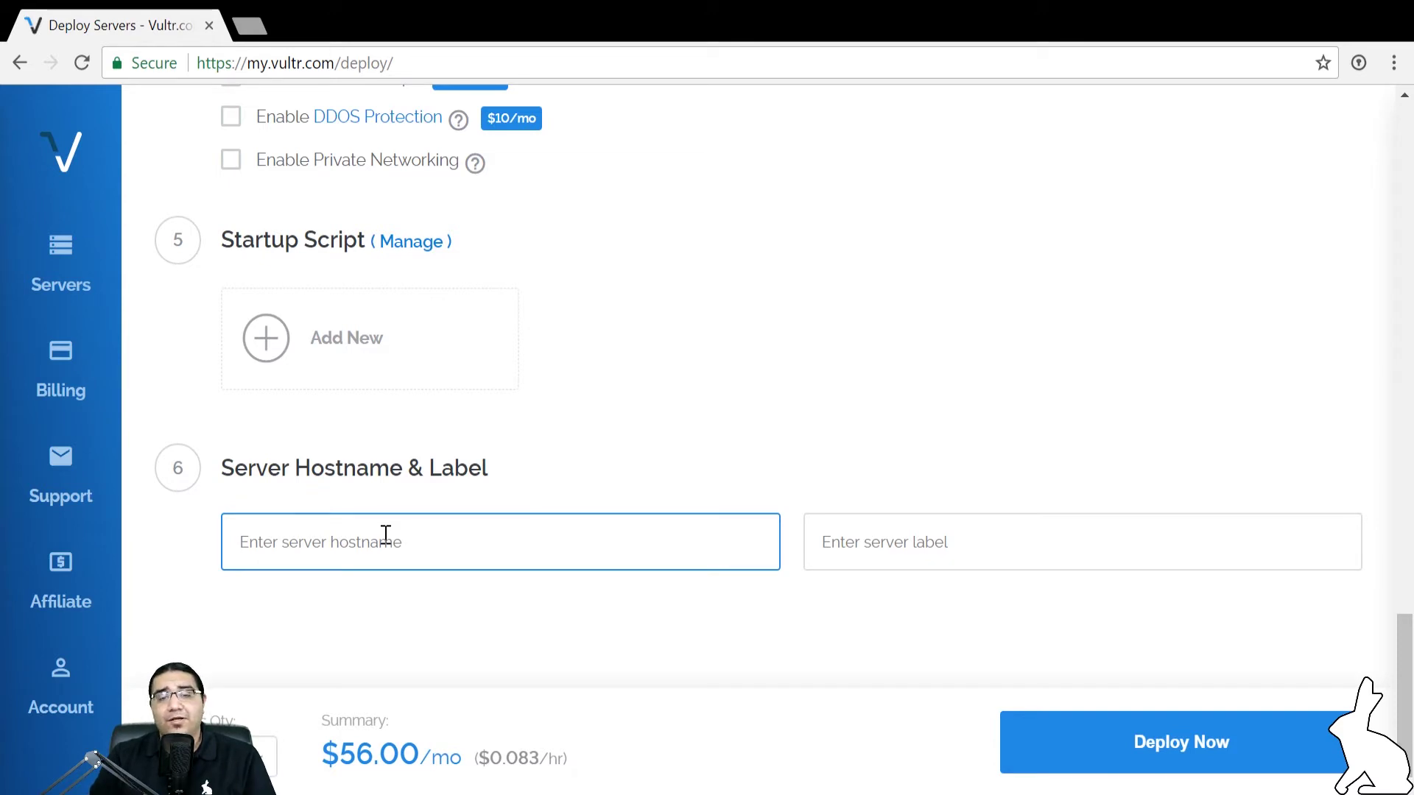
type("haasonline")
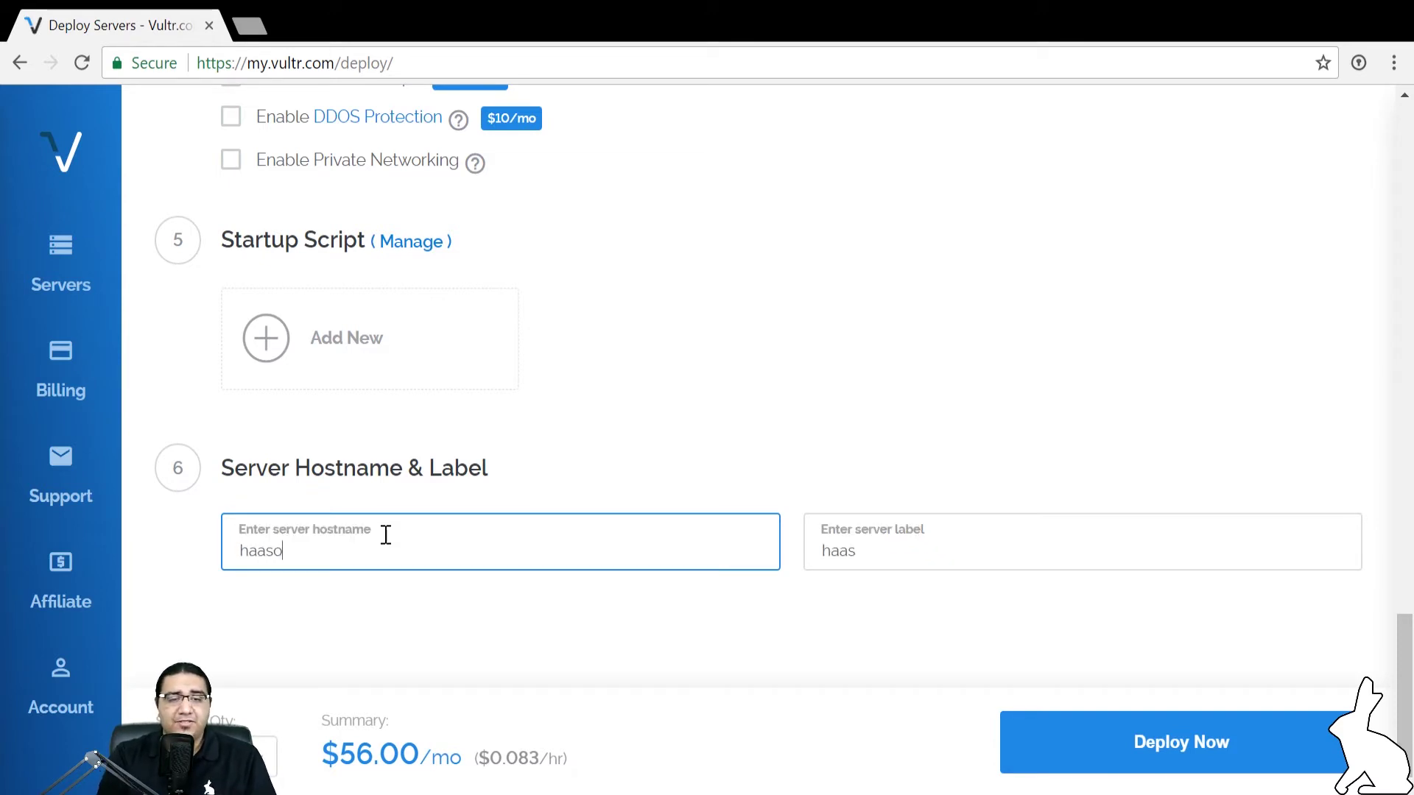
left_click(1129, 745)
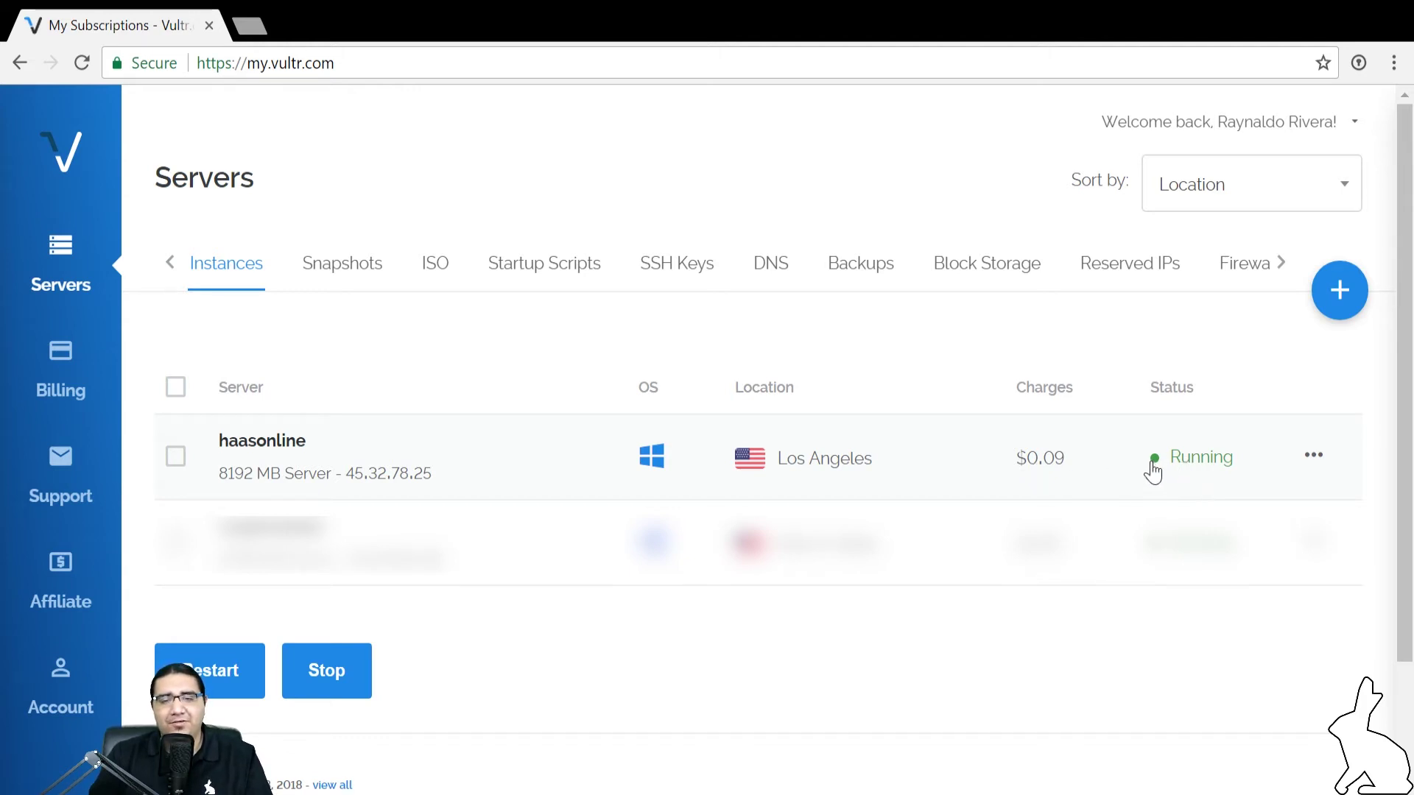
Open the haasonline server's Server Information page from the Servers list
left_click(1112, 461)
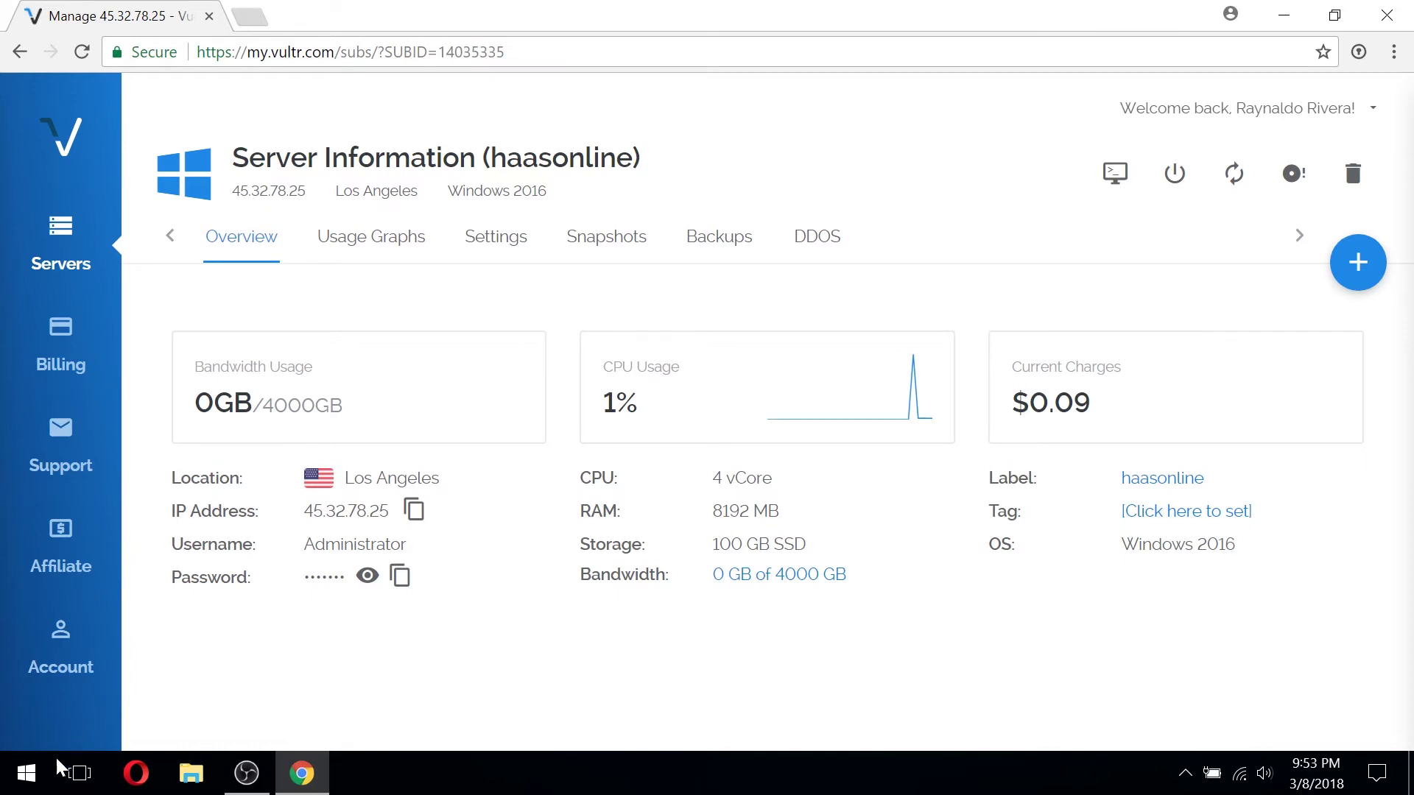
Launch Remote Desktop Connection from Start search and enter 45.32.78.25 as the computer
left_click(26, 773)
left_click(26, 773)
type("remote")
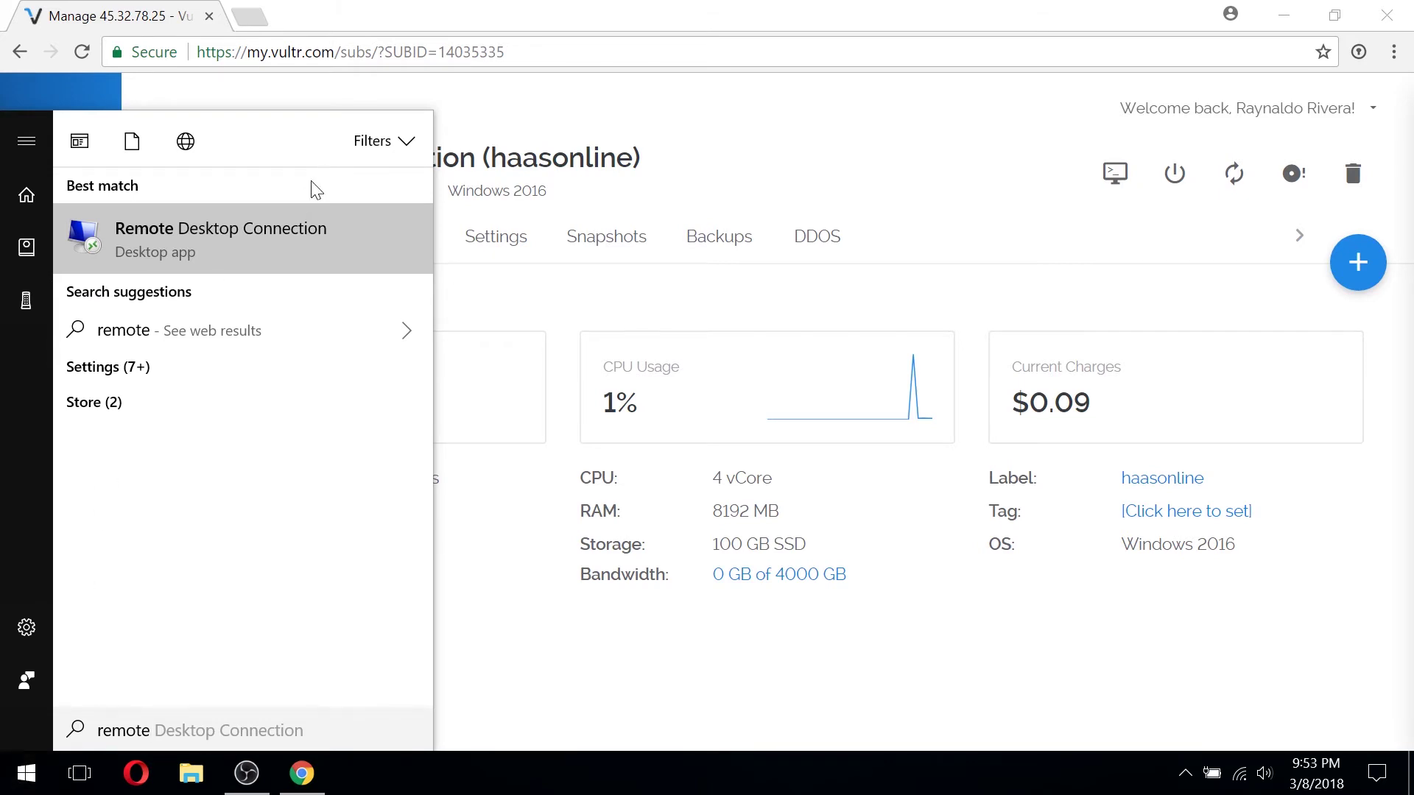
left_click(280, 233)
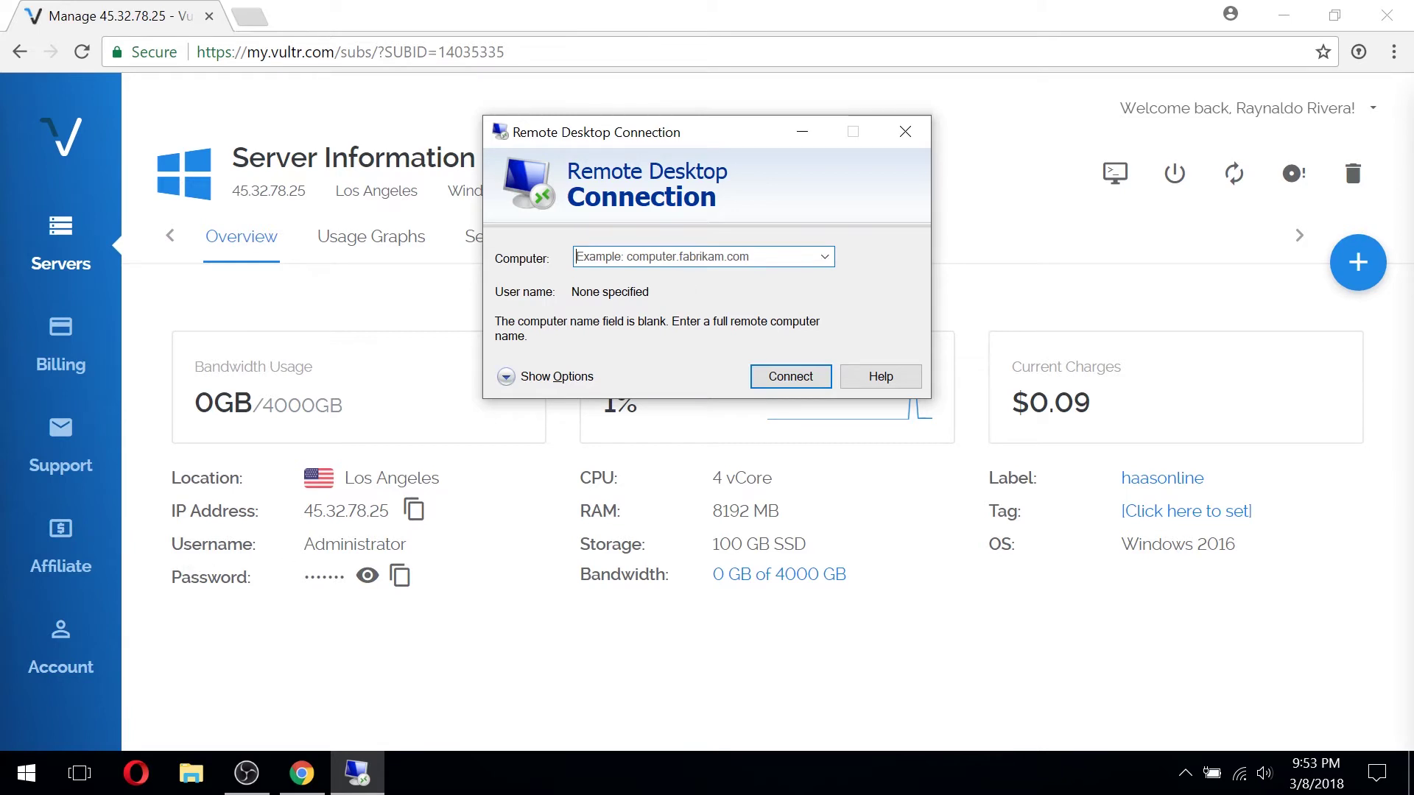
type("45")
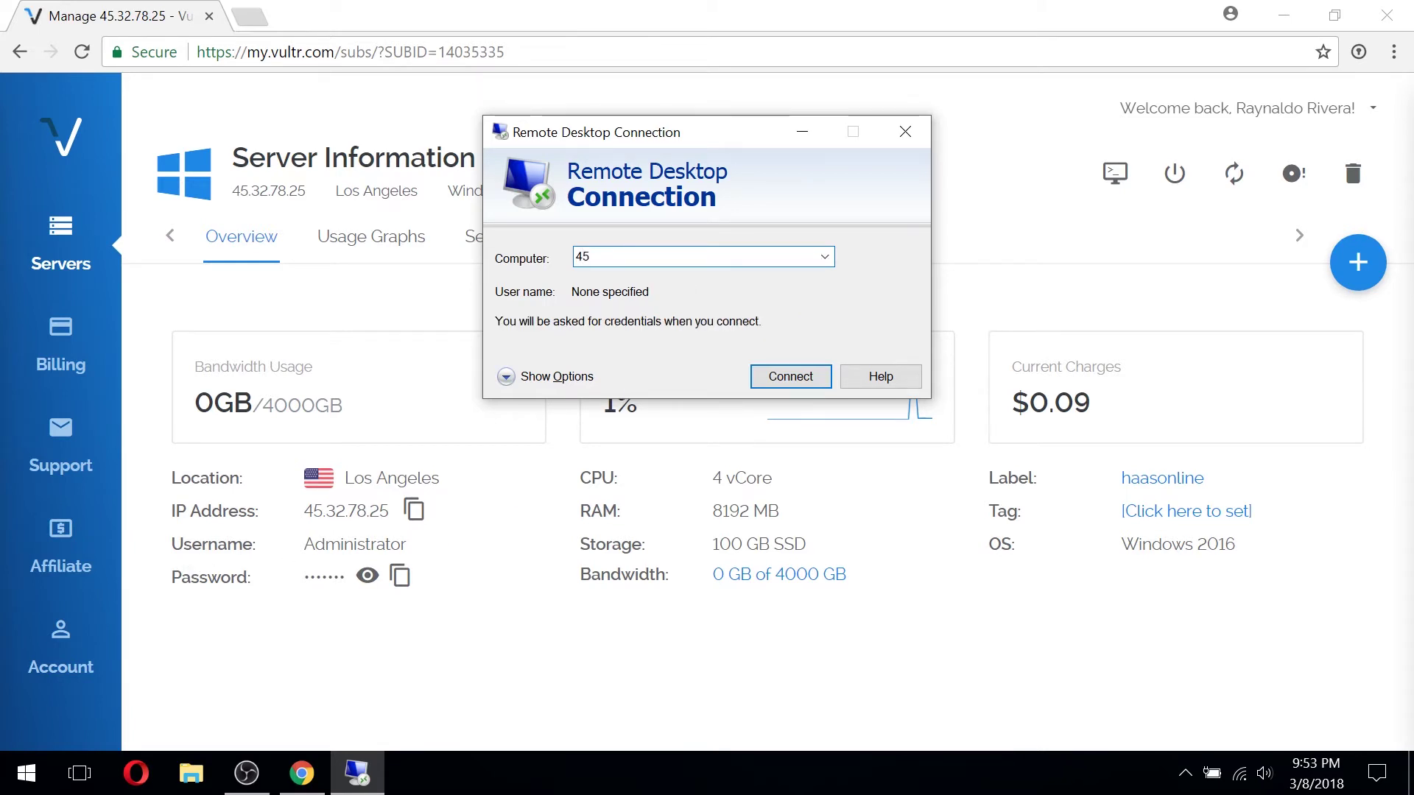
type(".32.78.25")
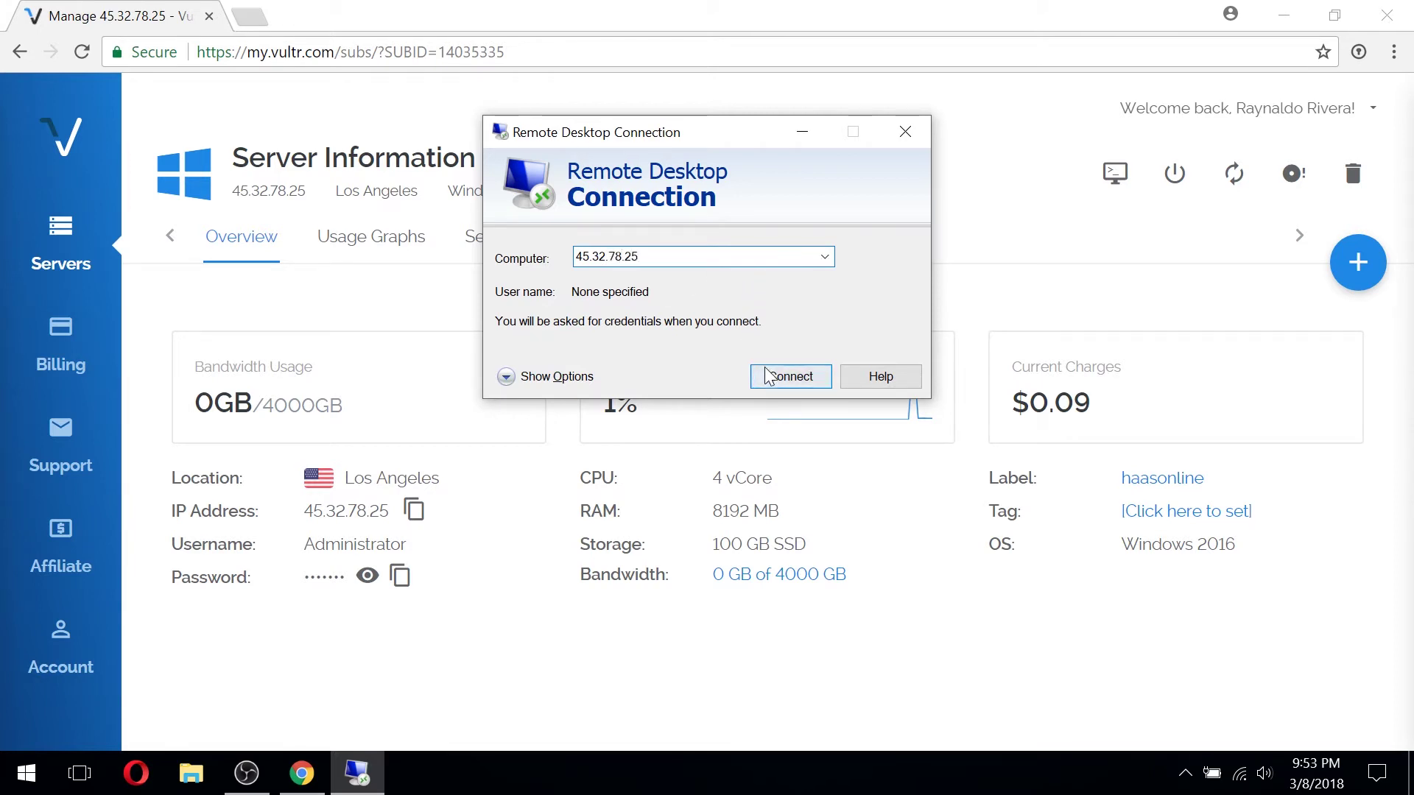
Connect to 45.32.78.25 and enter Administrator as the user name
left_click(775, 379)
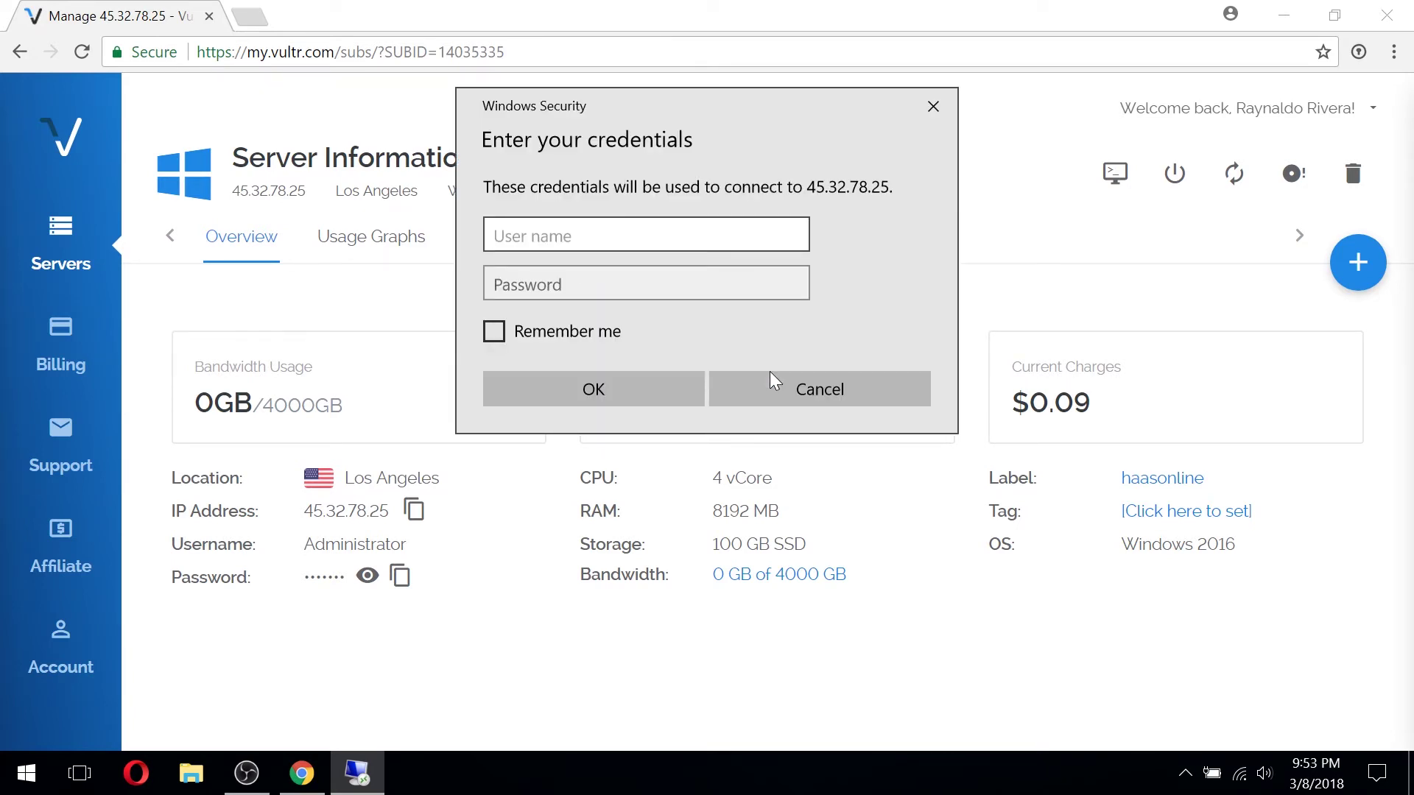
type("Administrator")
key("Tab")
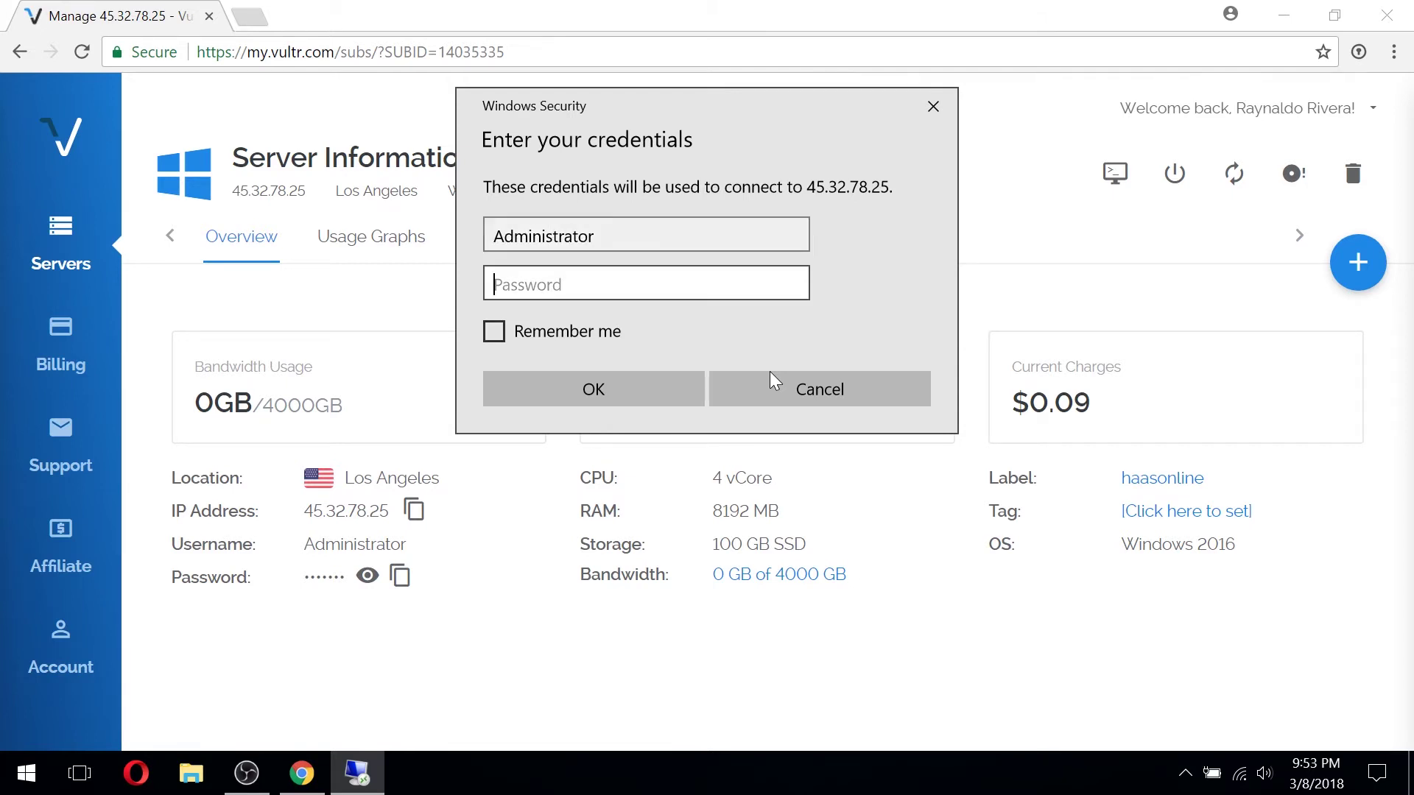
Paste the server password copied from Vultr, sign in, and permanently accept the certificate
left_click(401, 576)
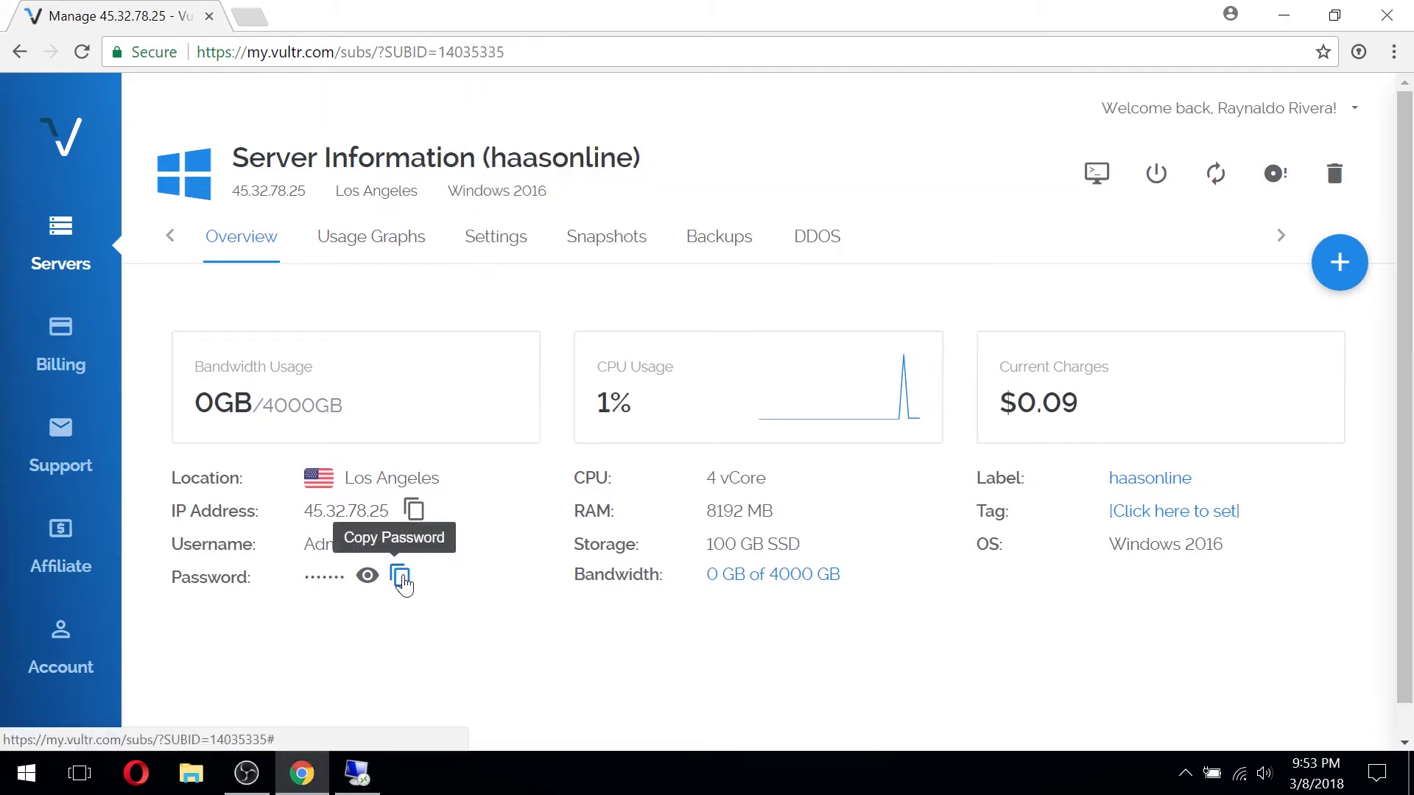
left_click(357, 773)
key("super")
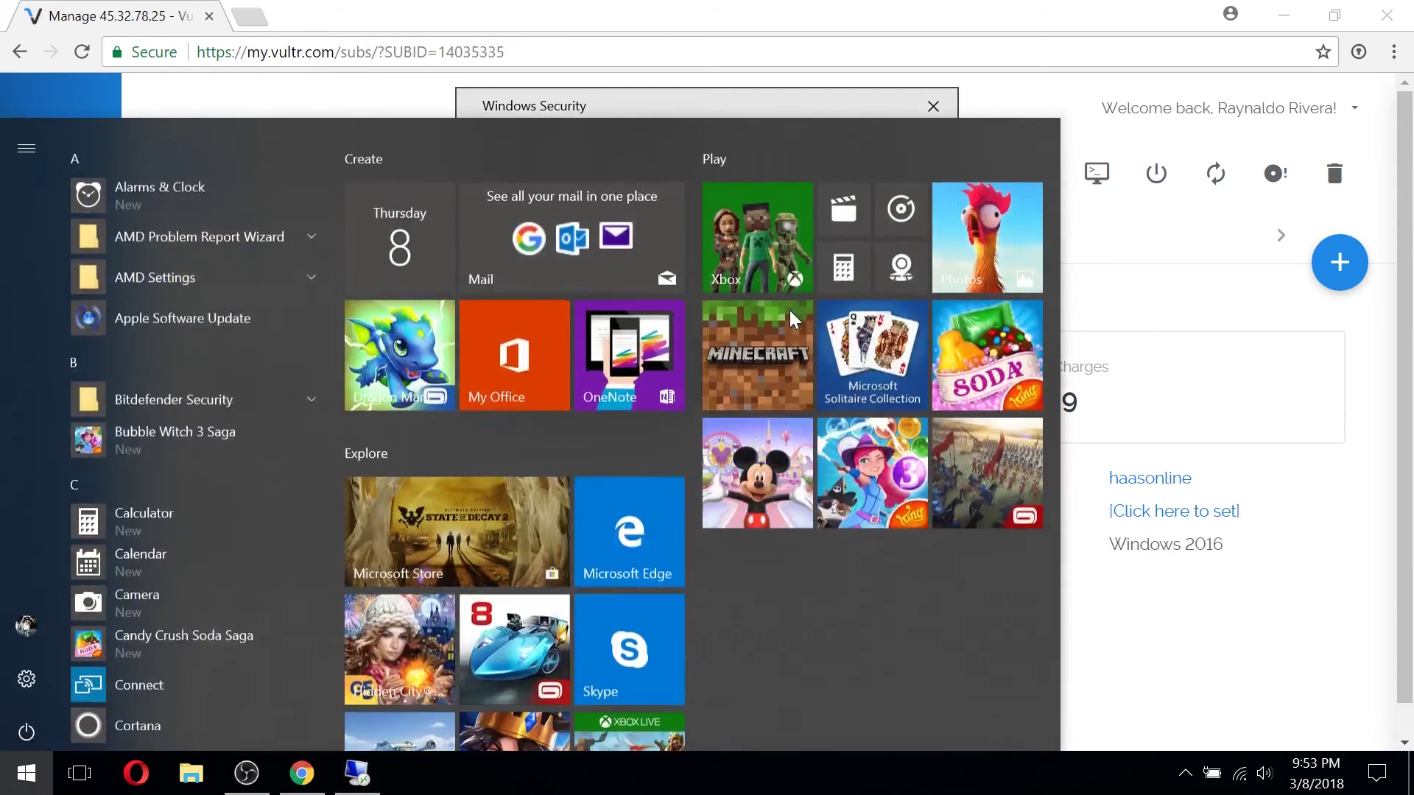
left_click(788, 97)
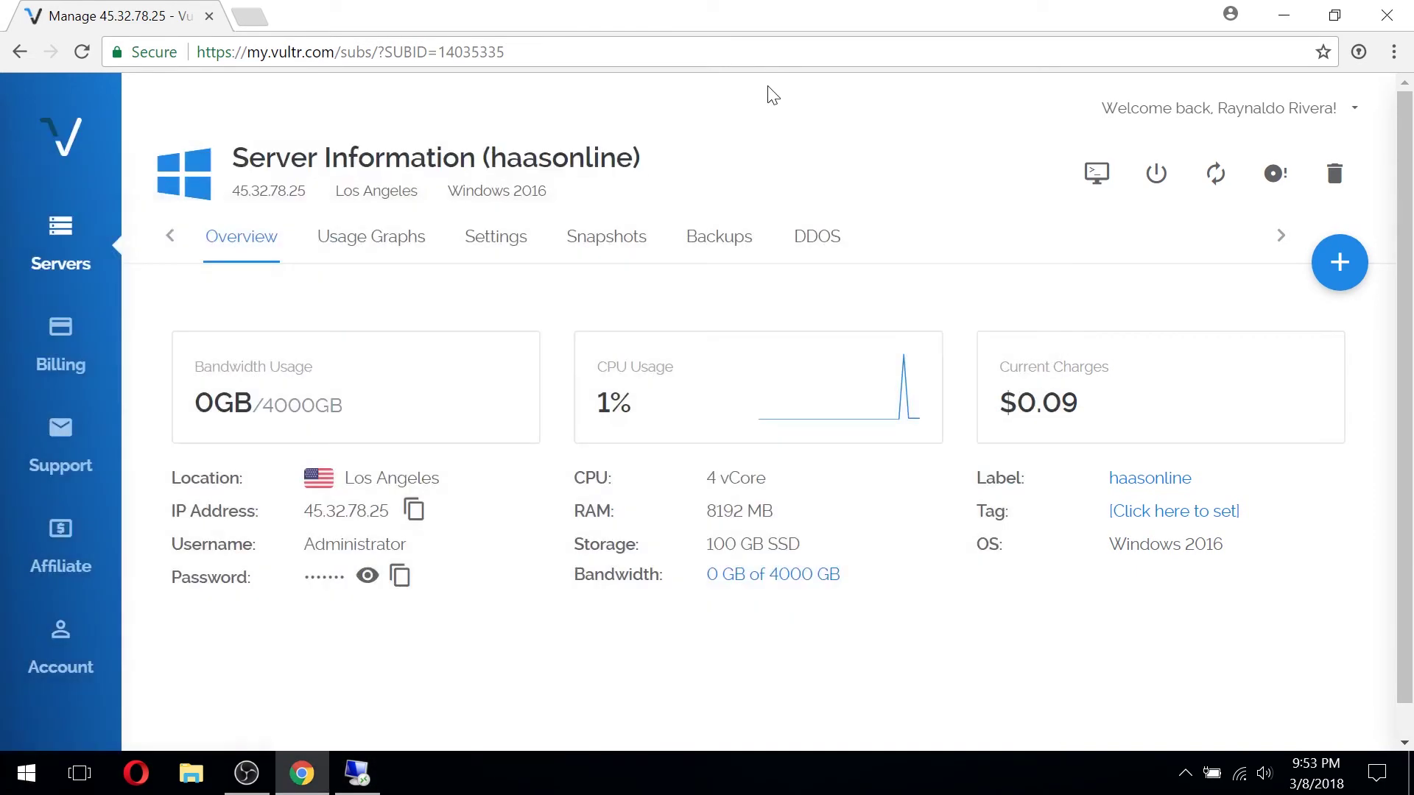
left_click(376, 779)
key("ctrl+v")
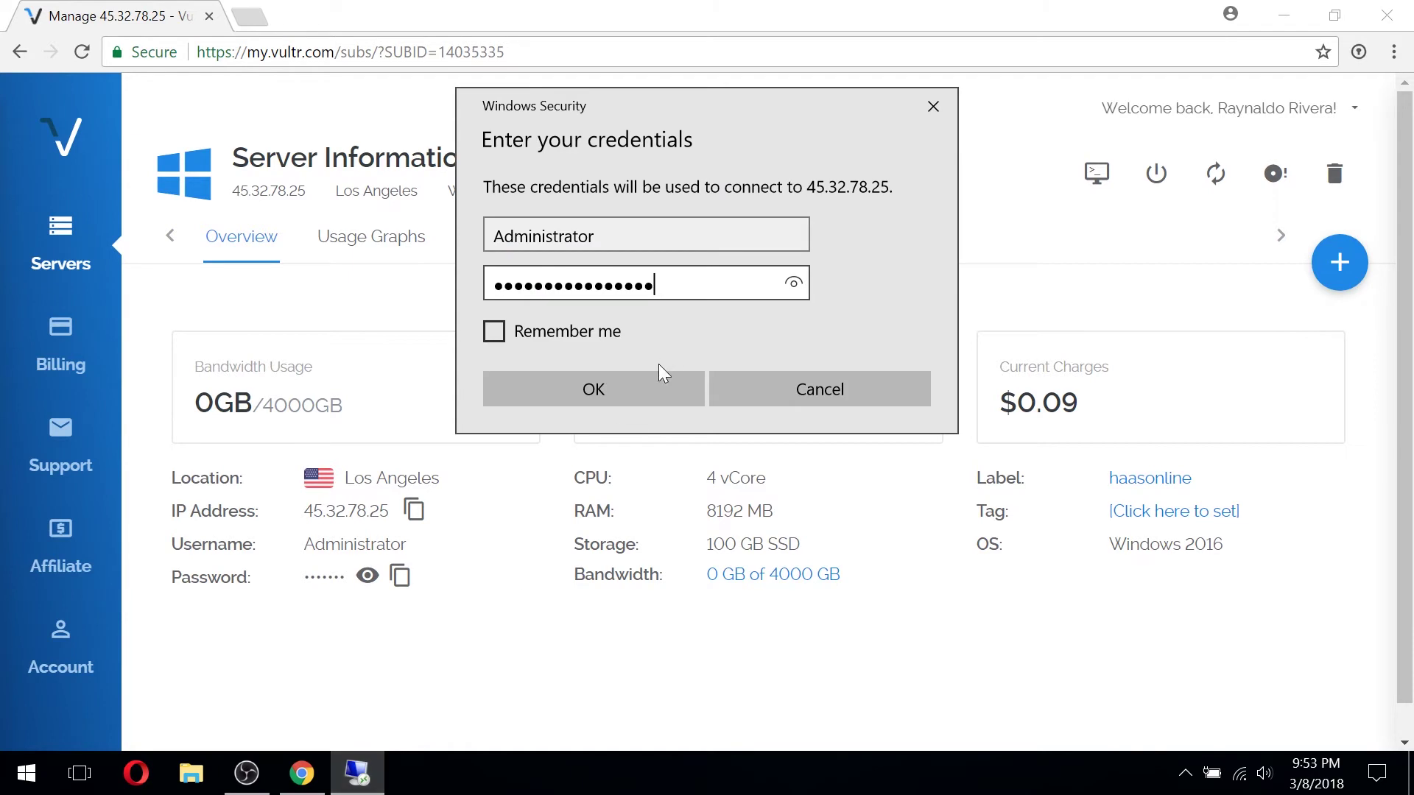
left_click(648, 381)
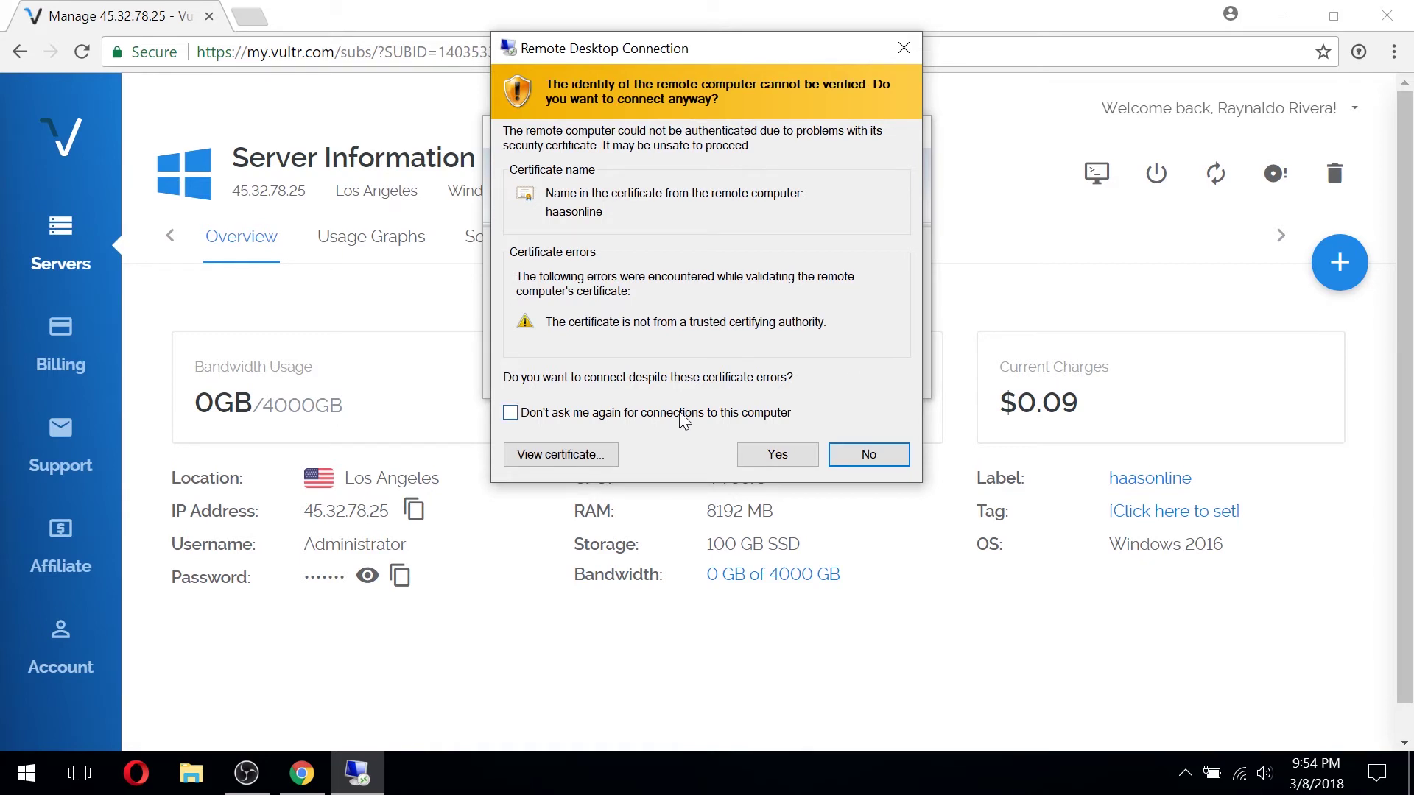
left_click(678, 413)
left_click(780, 453)
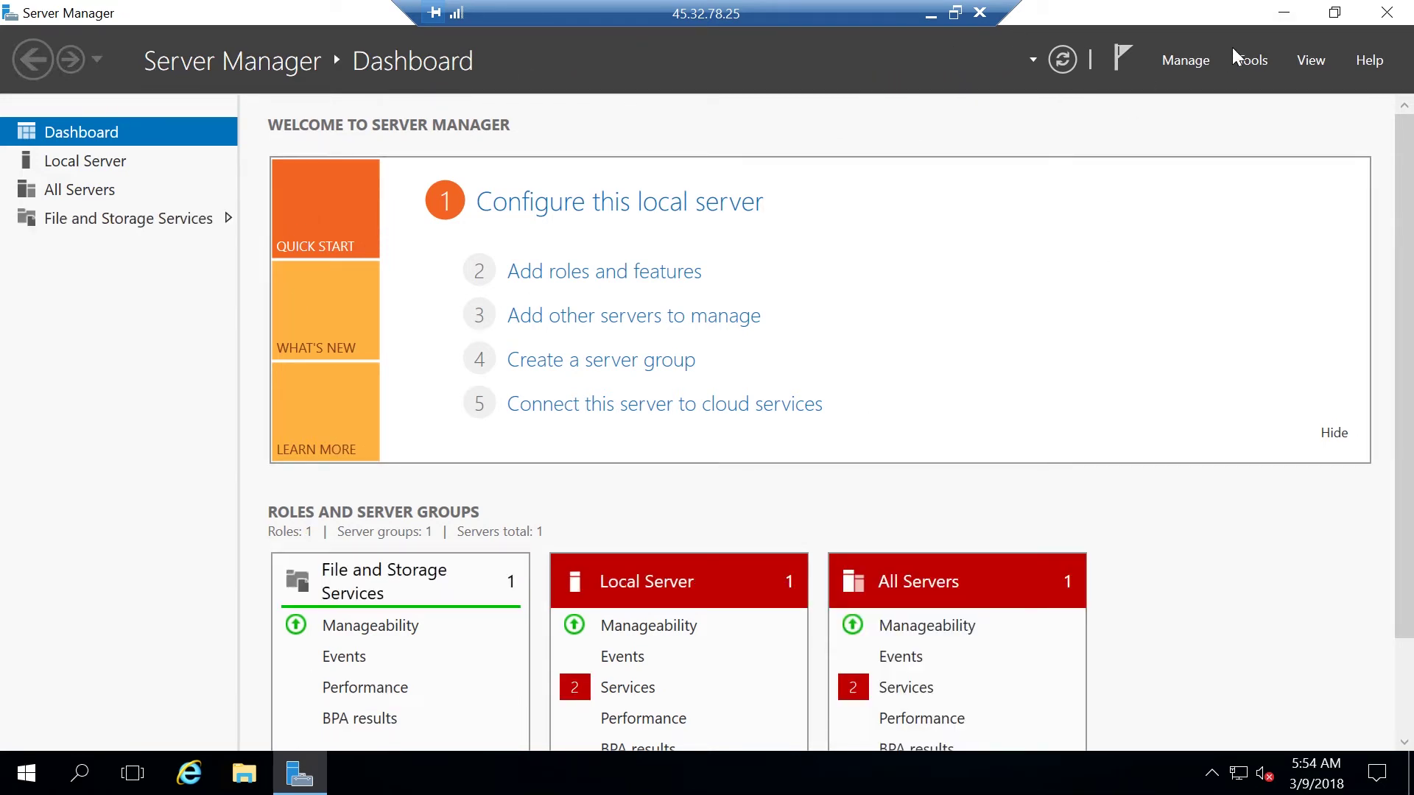
Close the Server Manager window on the remote server
left_click(1383, 12)
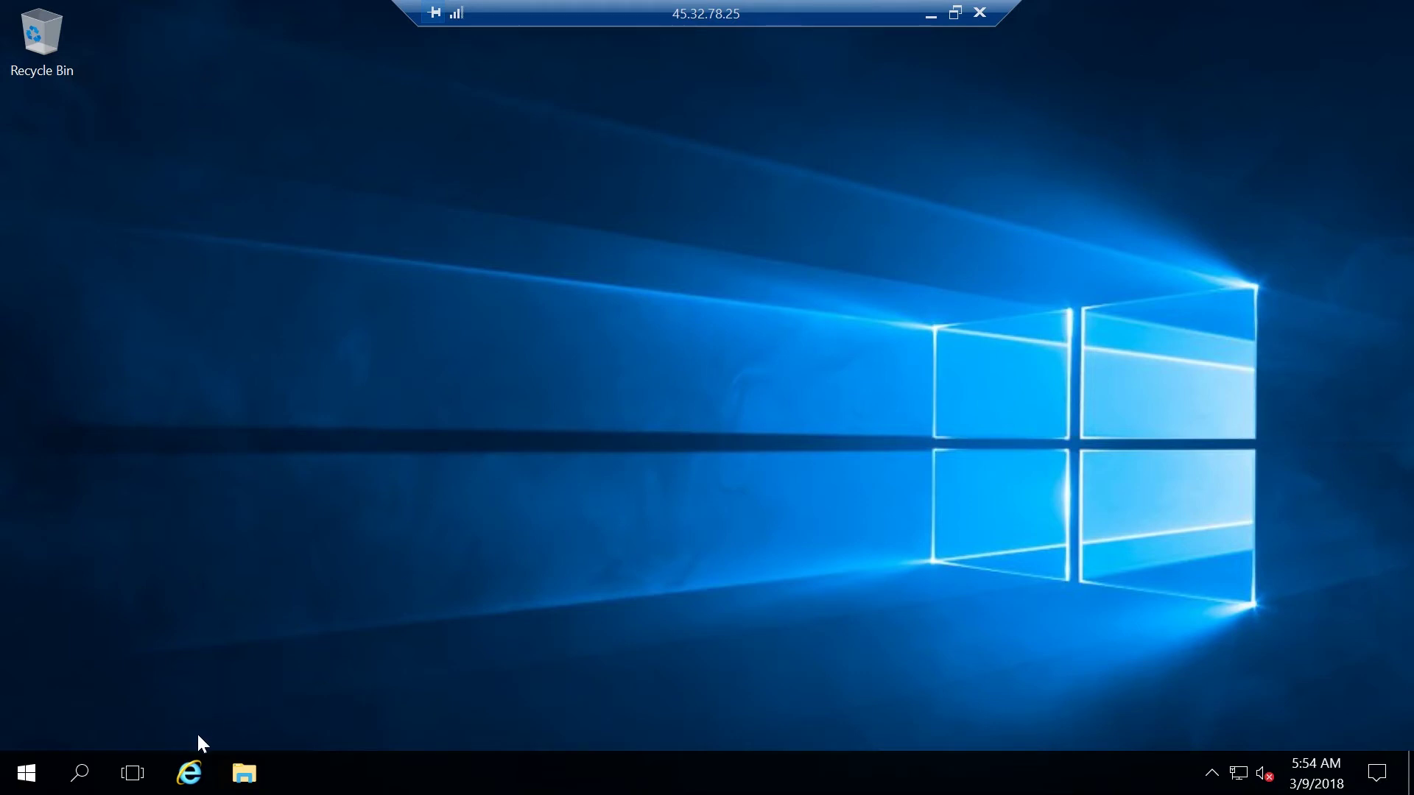
Launch Internet Explorer and finish its first-run setup with Do Not Track turned off
left_click(192, 785)
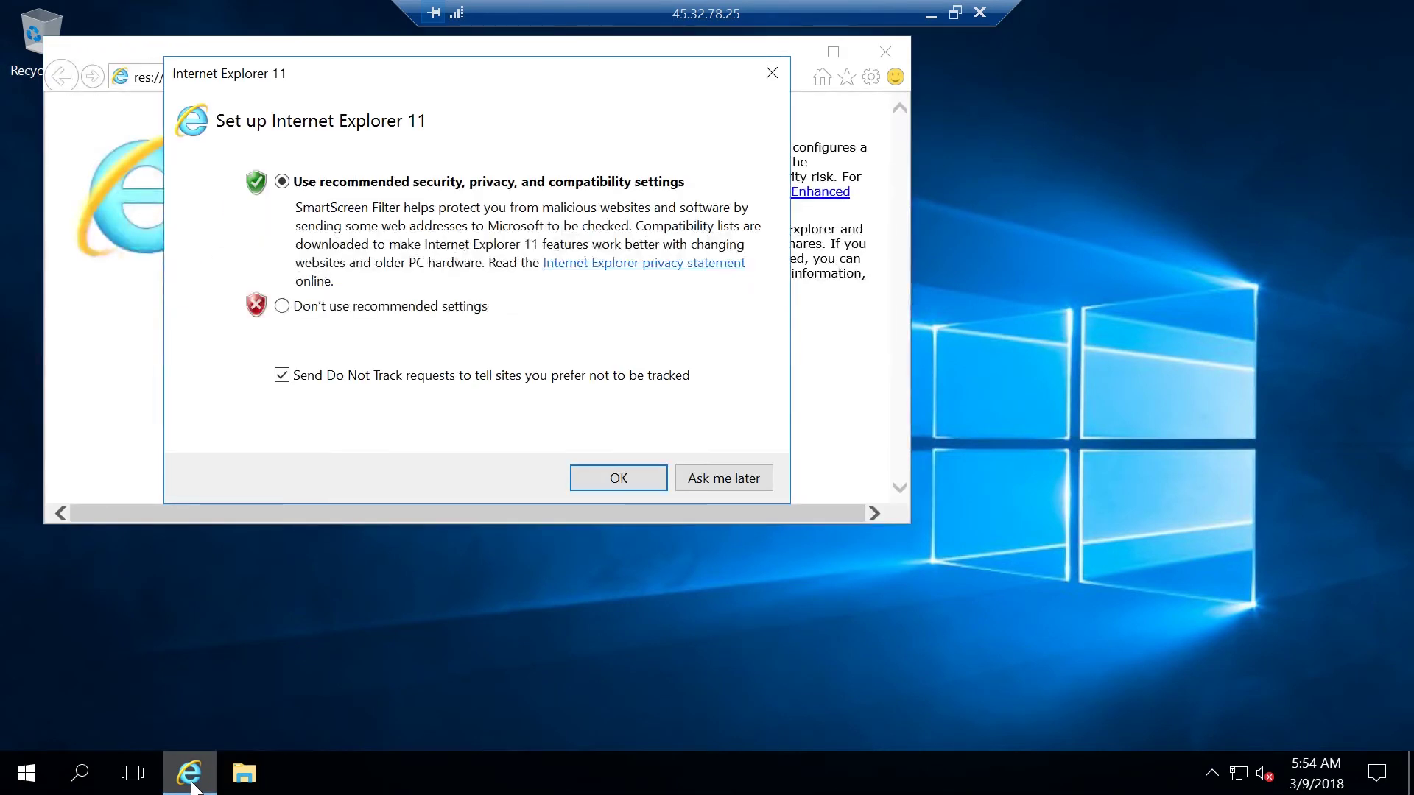
left_click(524, 385)
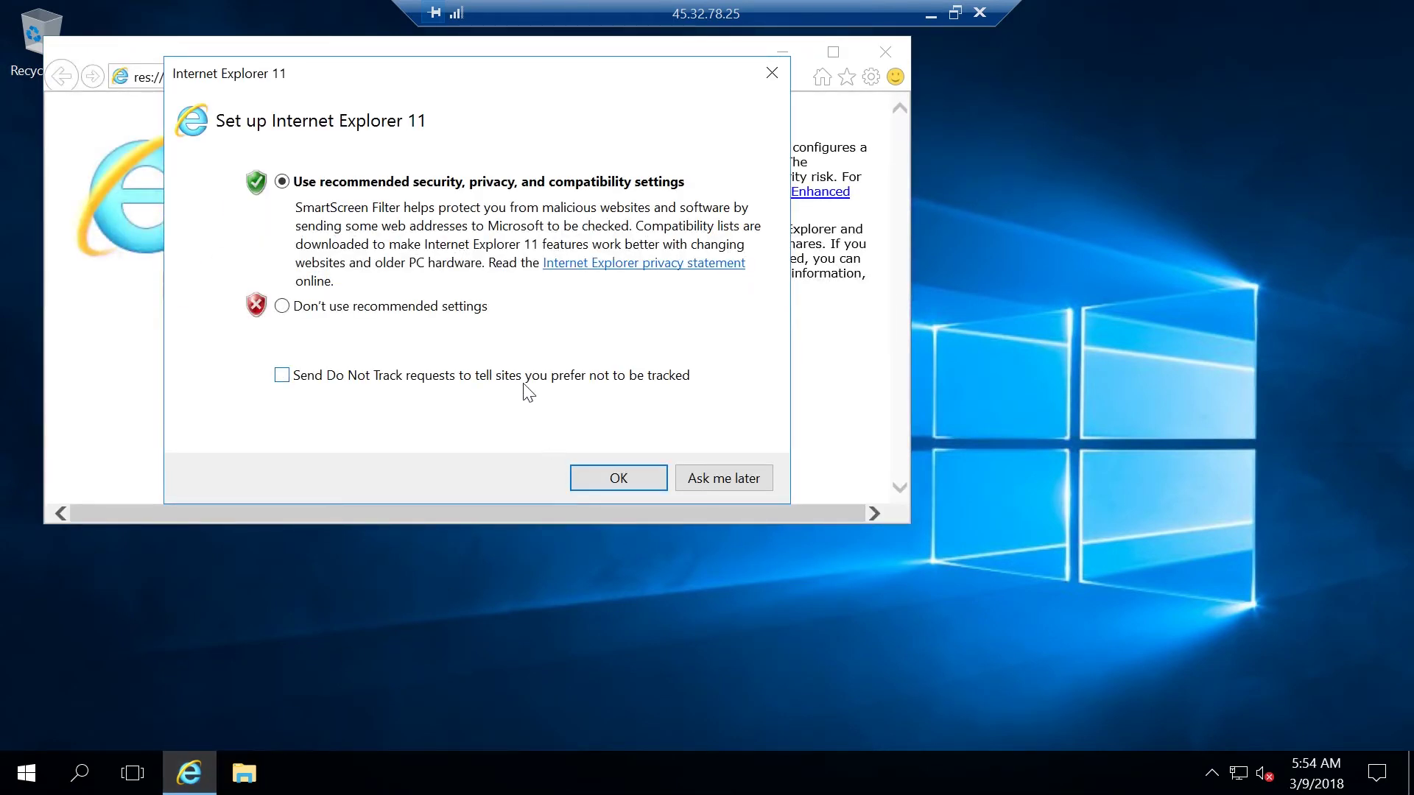
left_click(624, 478)
Navigate to google.com, continuing past the security alert
left_click(331, 78)
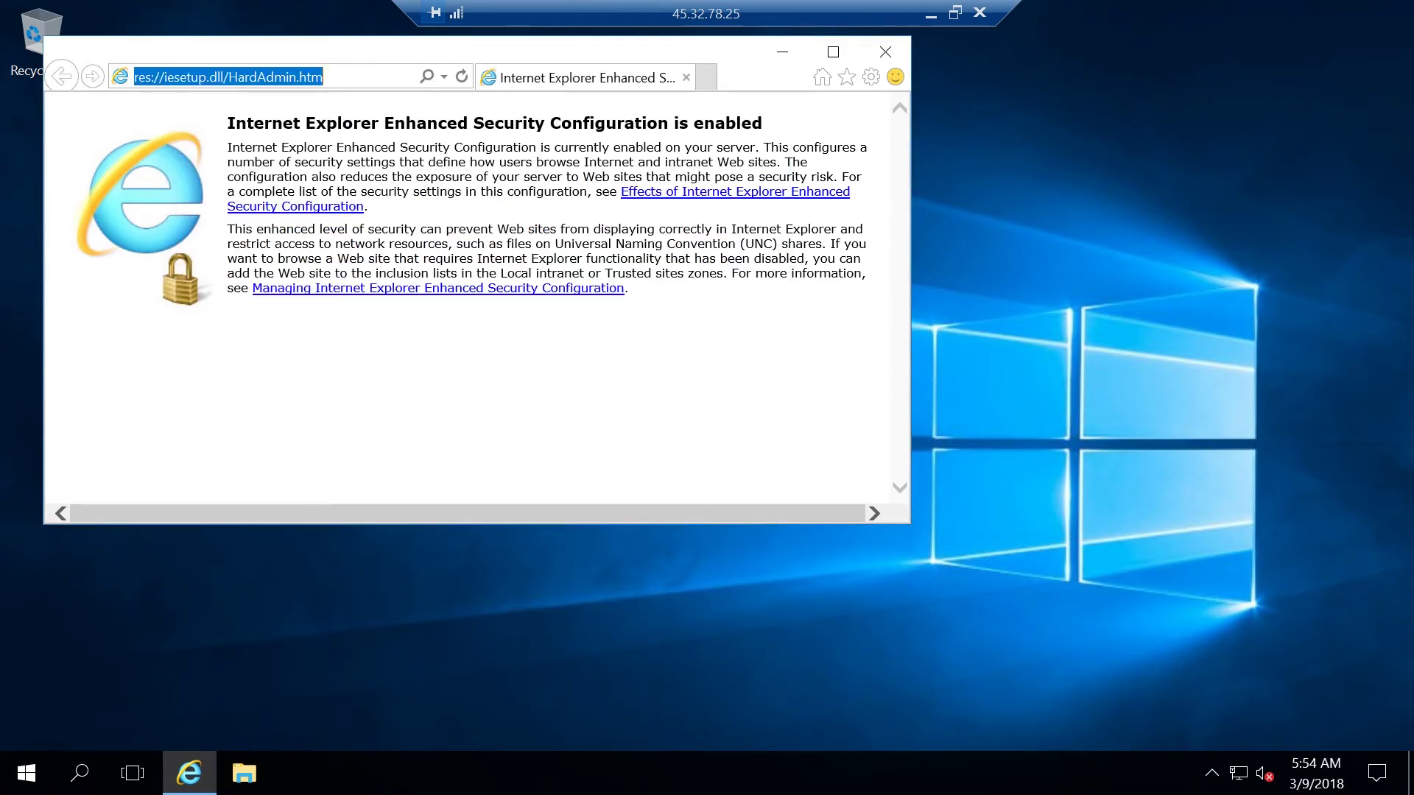
type("google.com")
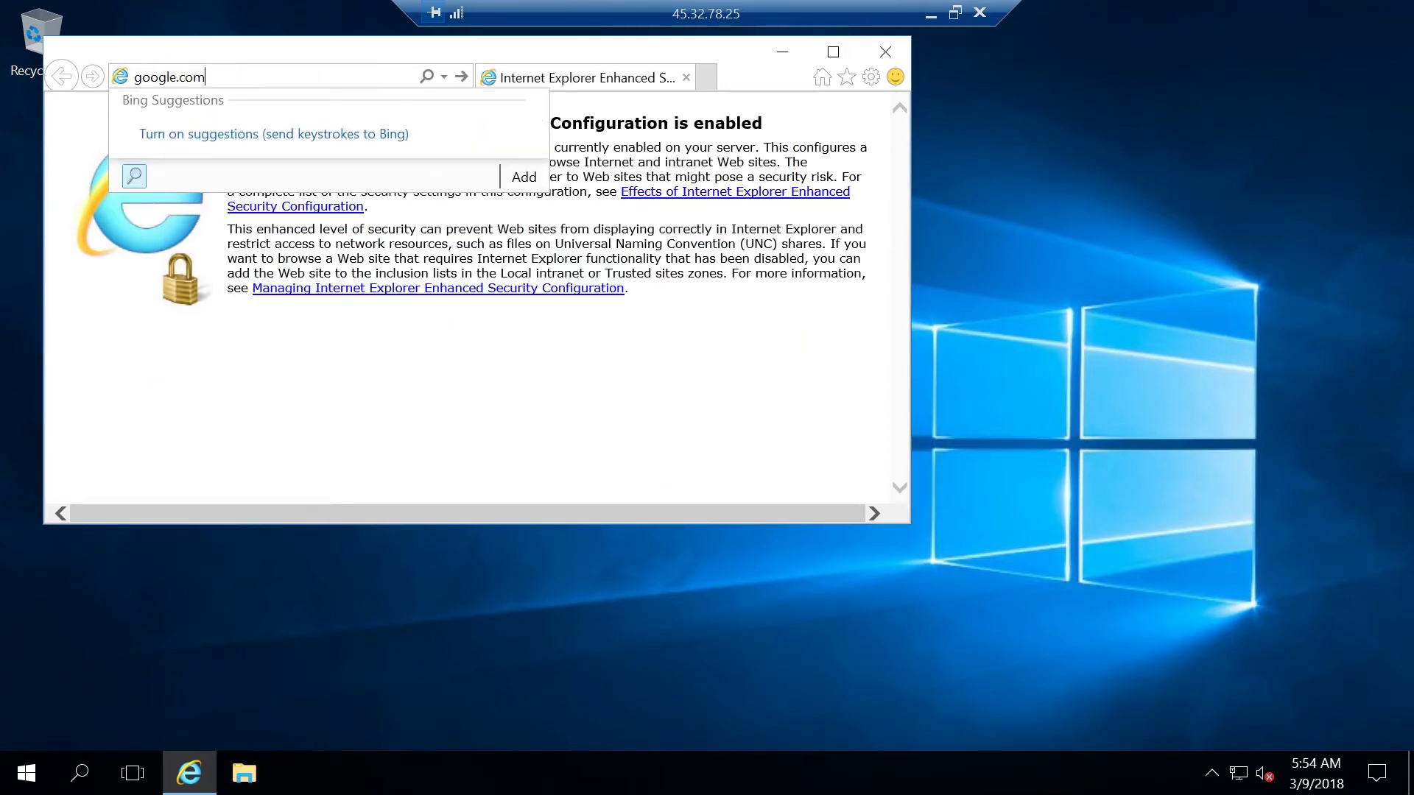
key("Return")
left_click(765, 448)
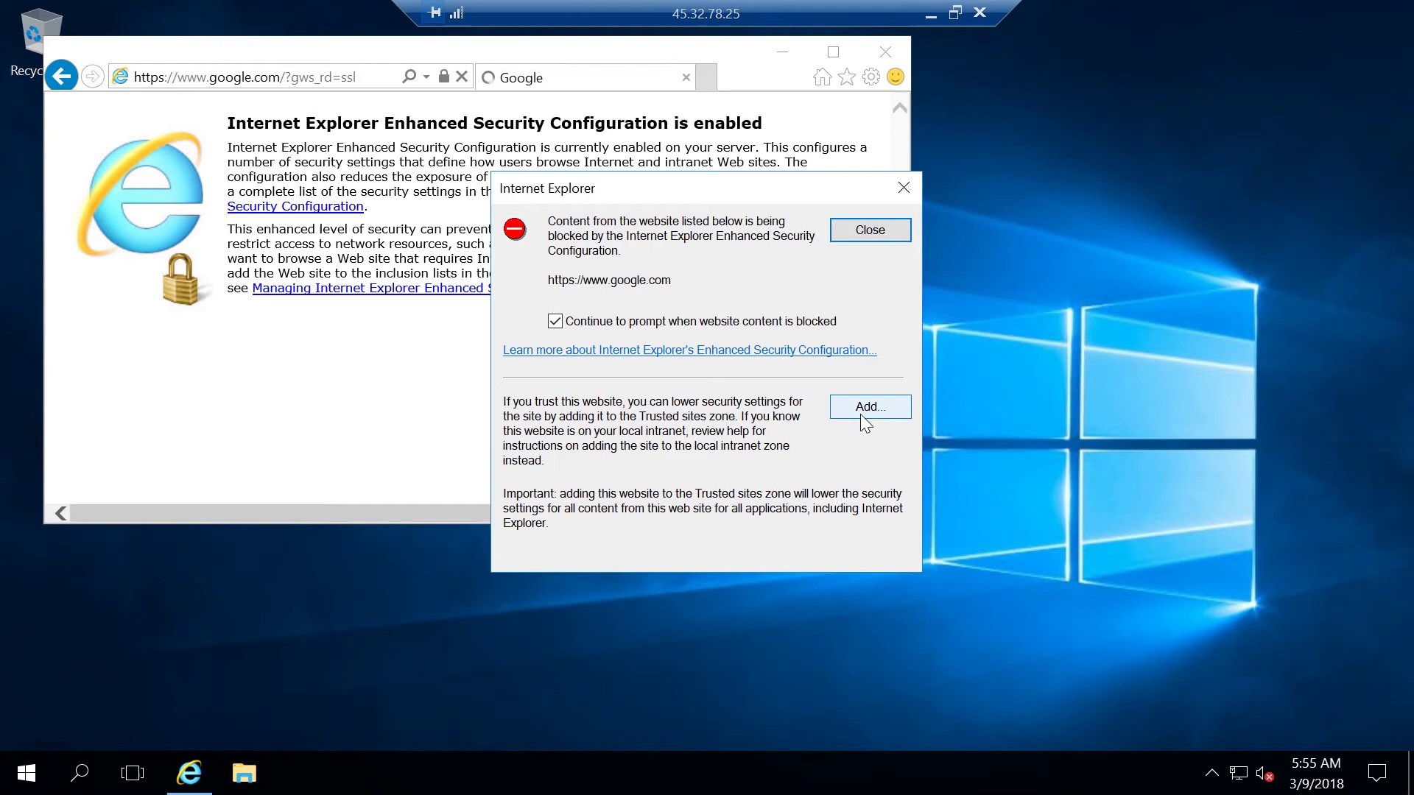
left_click(860, 414)
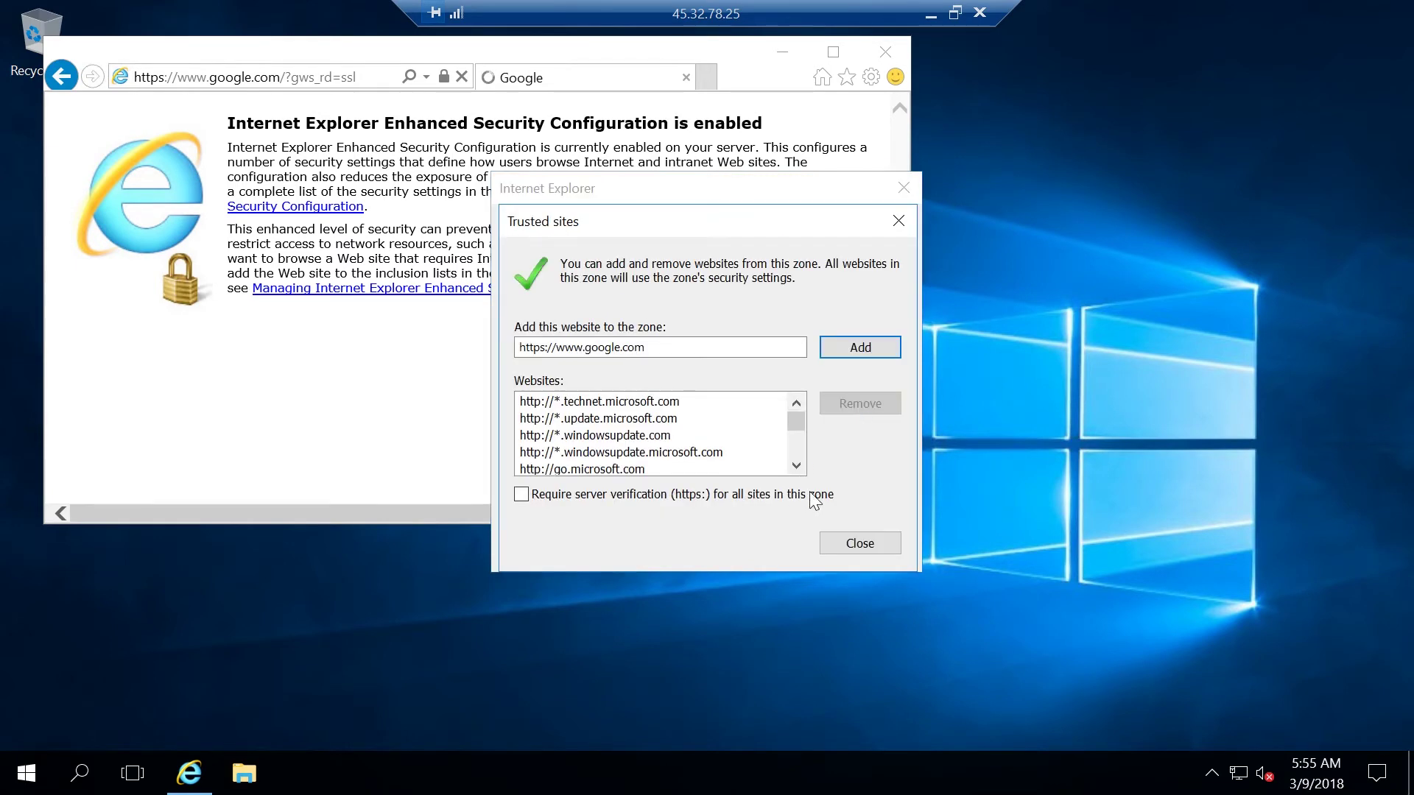
left_click(875, 352)
left_click(851, 550)
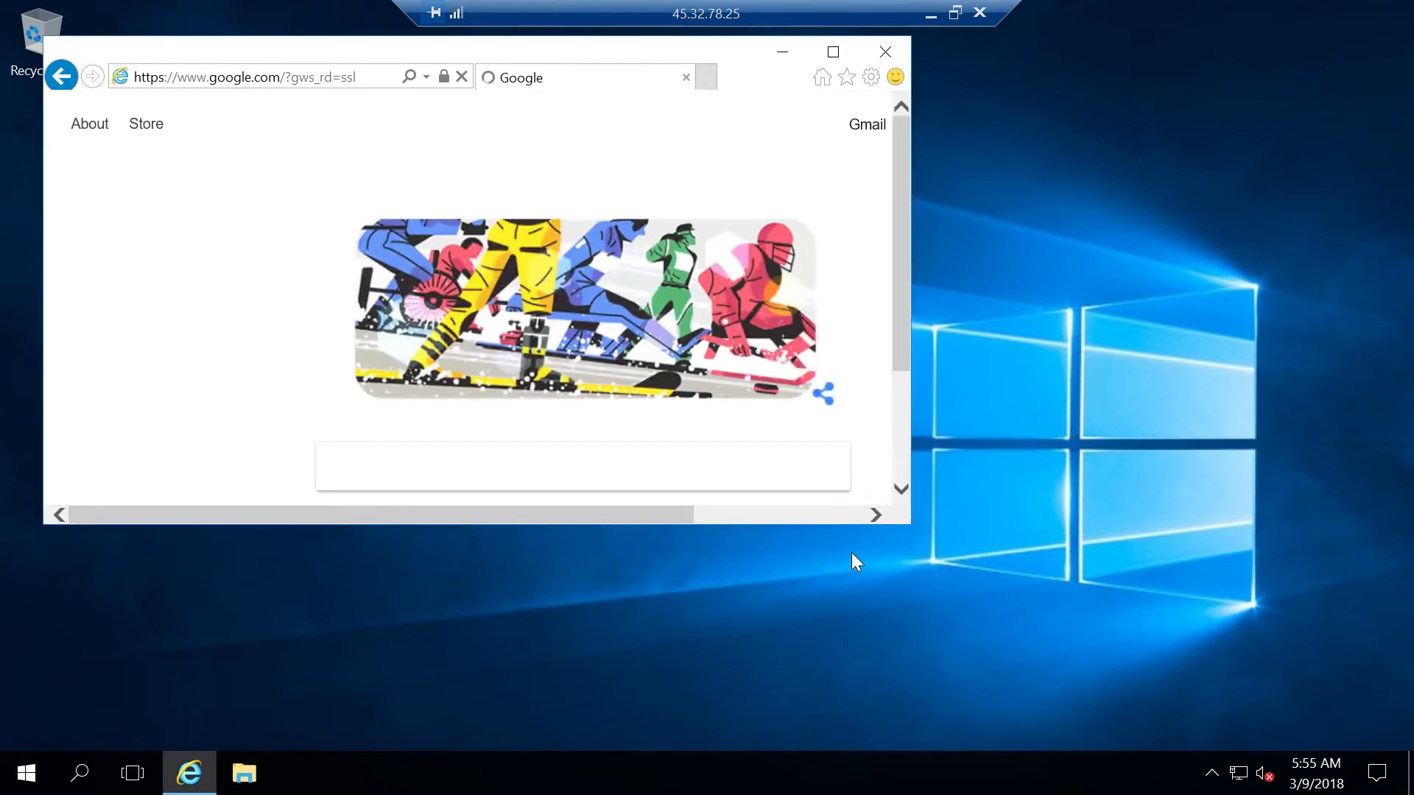
left_click(872, 407)
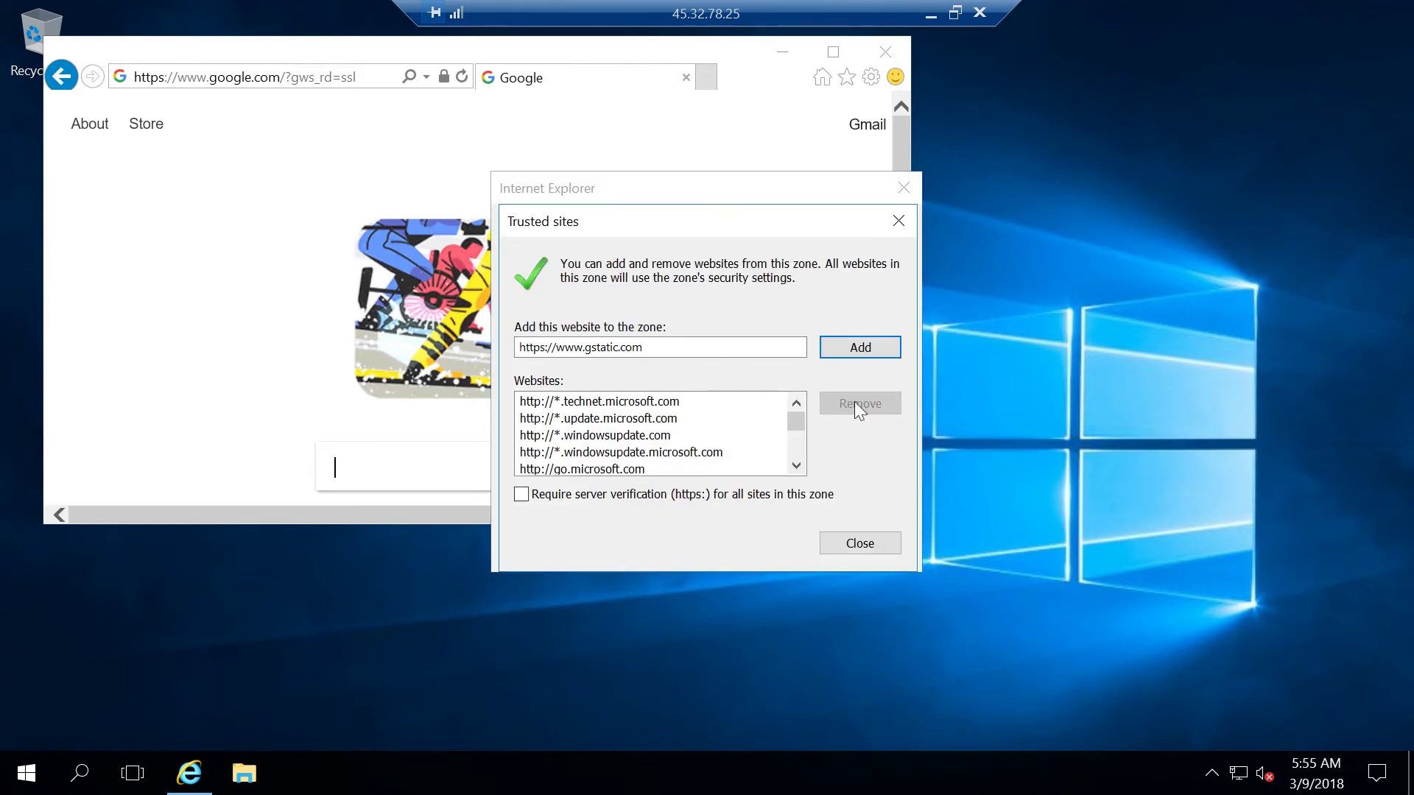
left_click(860, 355)
left_click(875, 541)
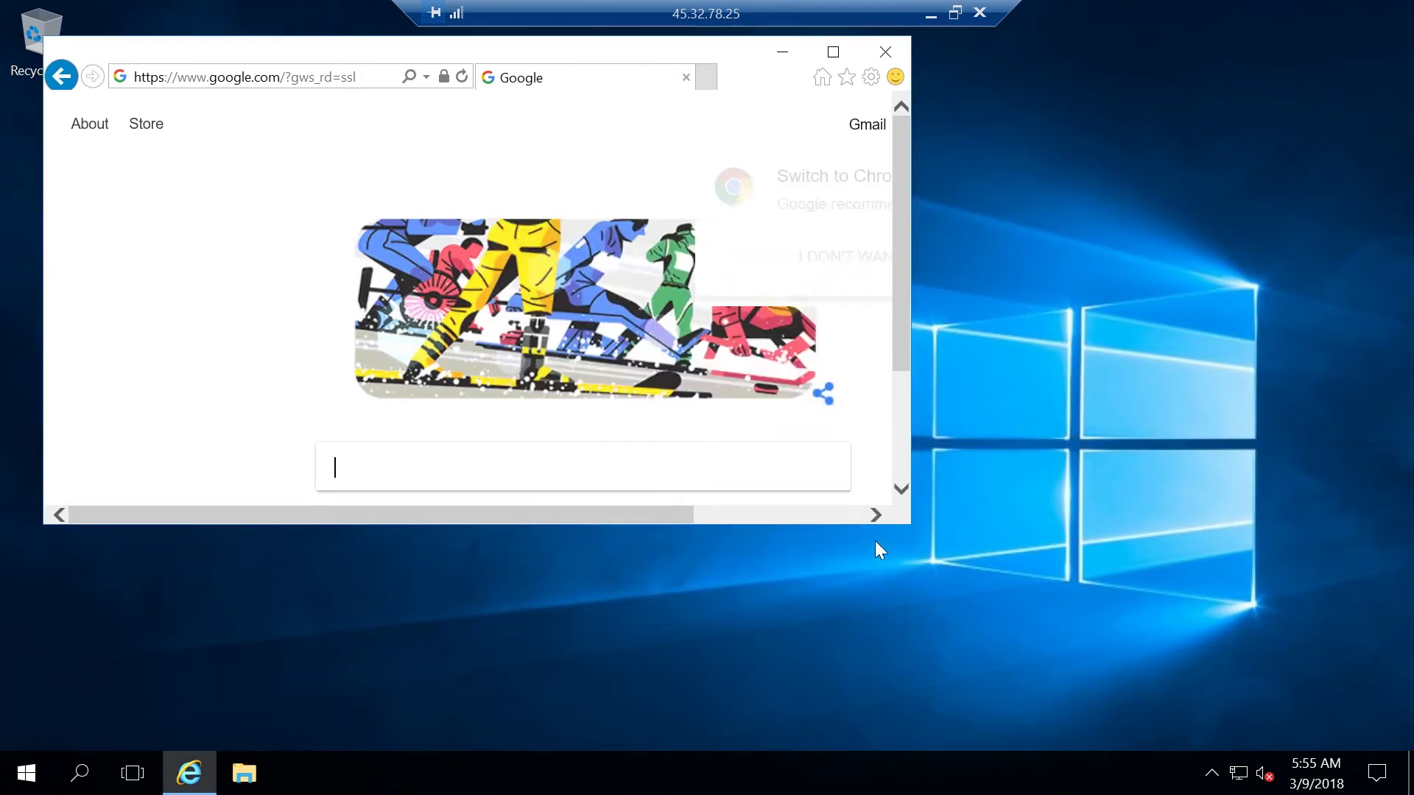
left_click(860, 401)
left_click(860, 349)
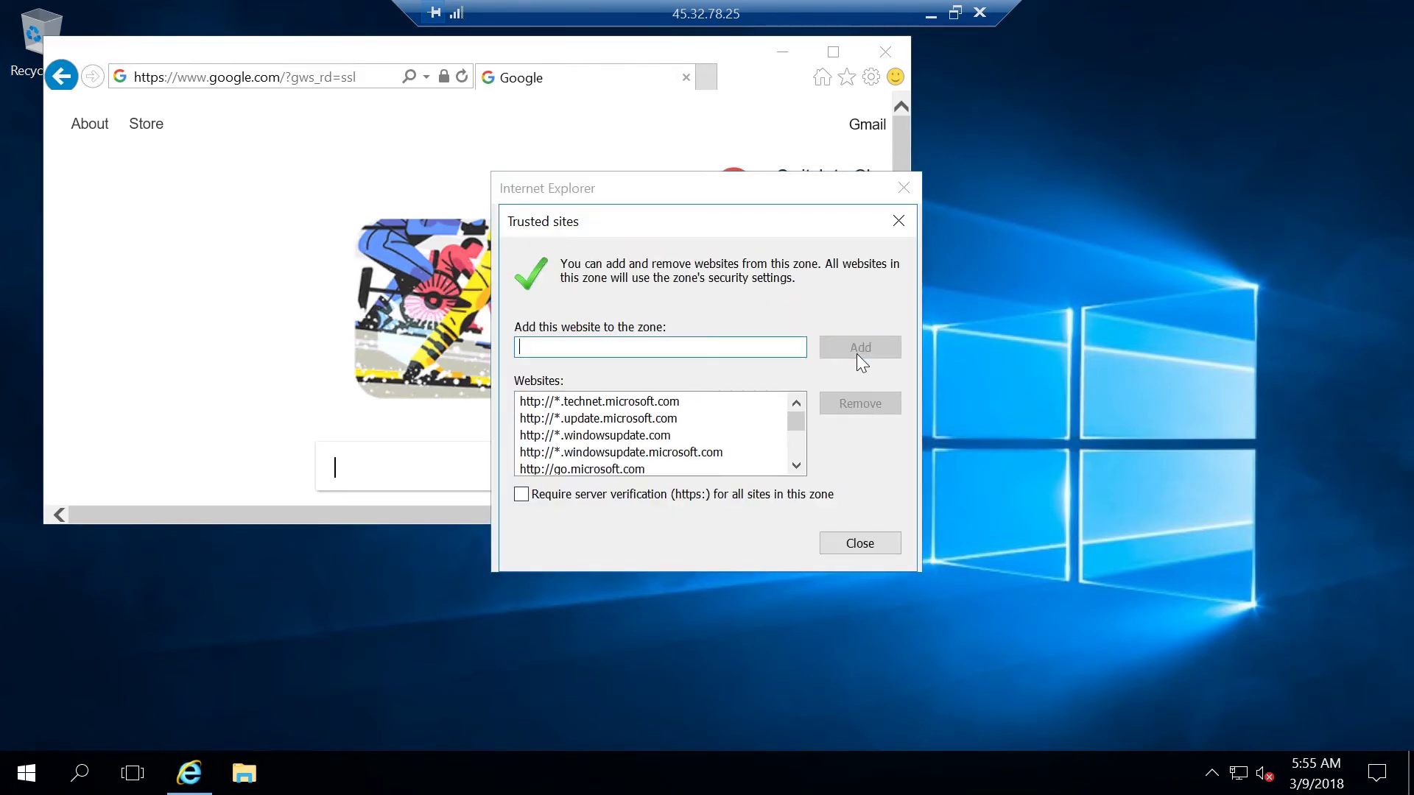
left_click(865, 535)
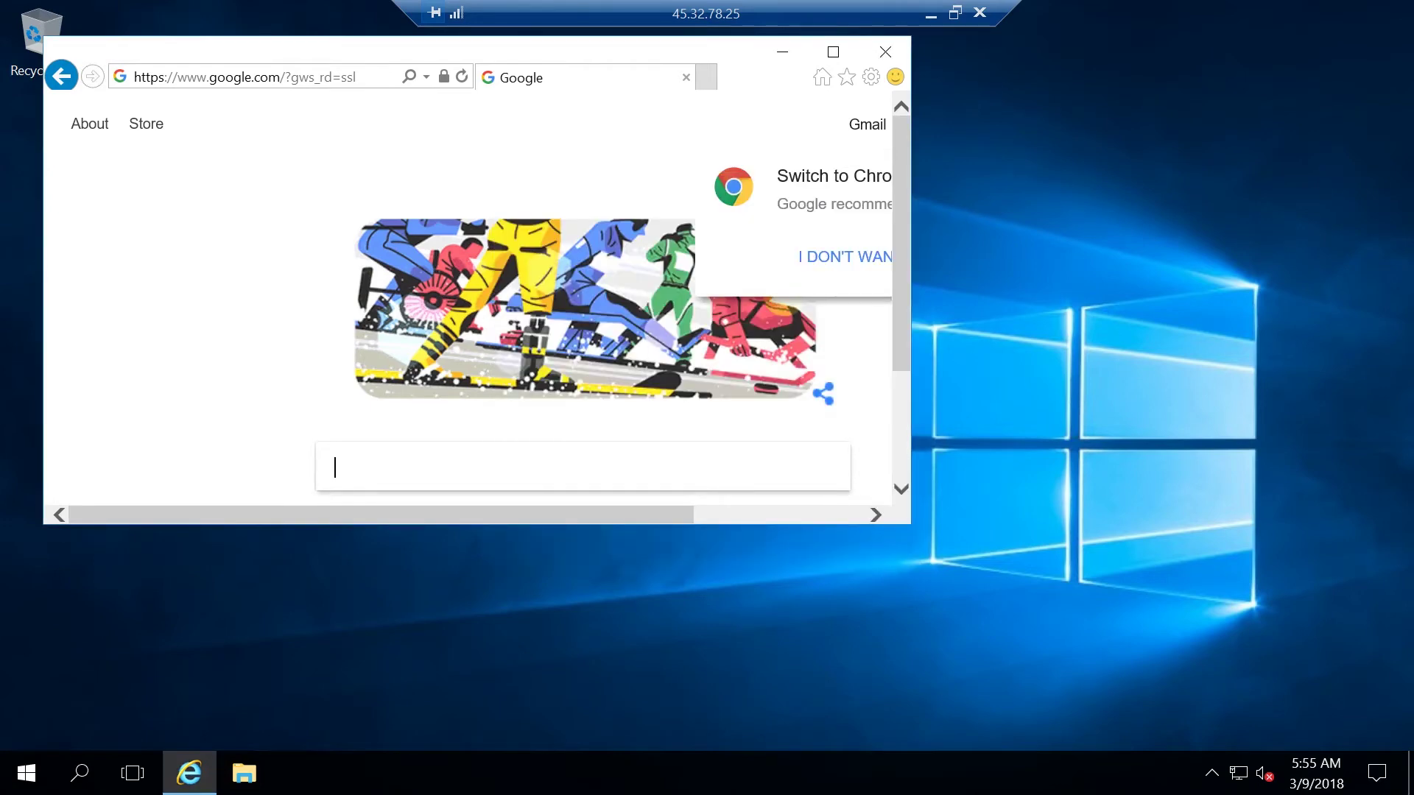
Search Google for 'chrome', open the Chrome Download Now result and accept the security alerts
type("chrome")
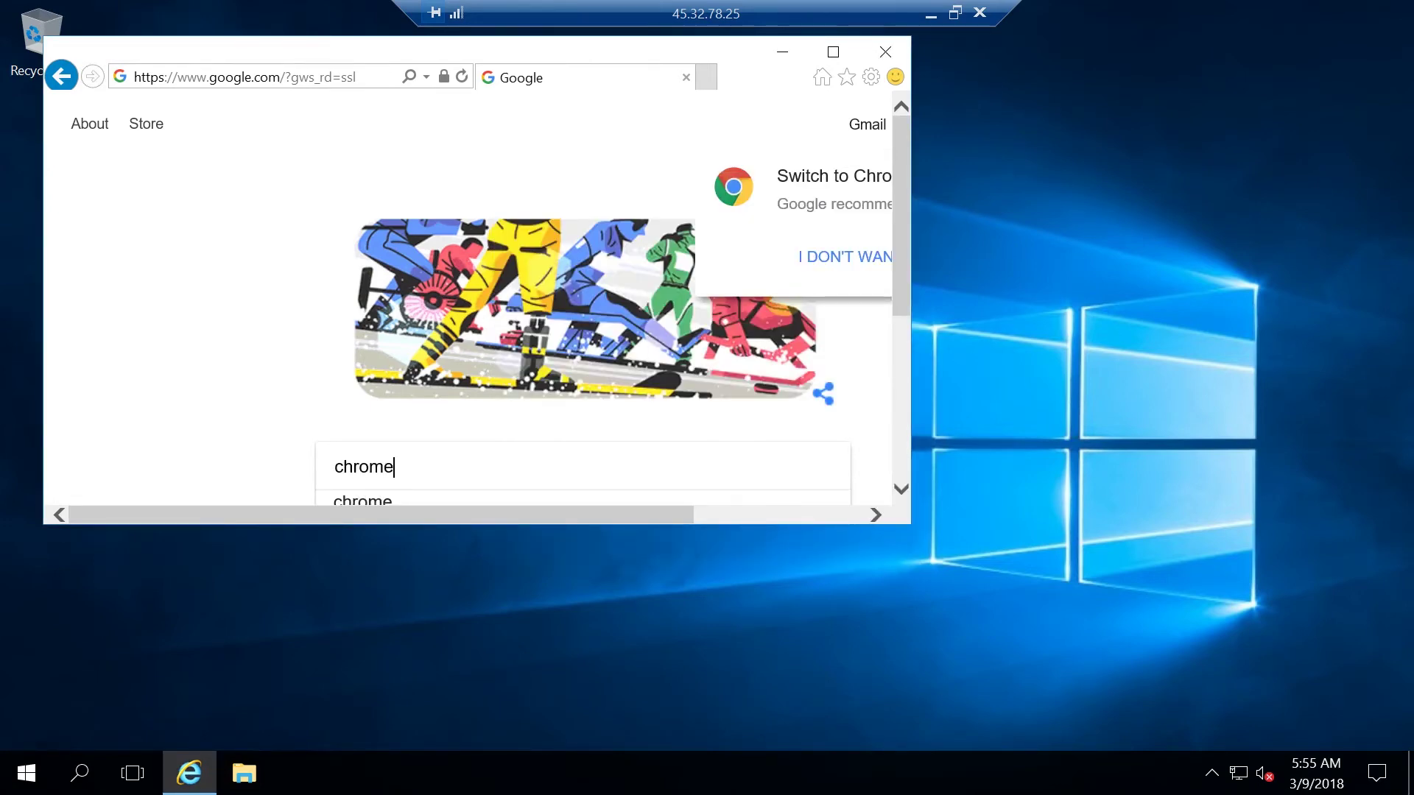
key("Return")
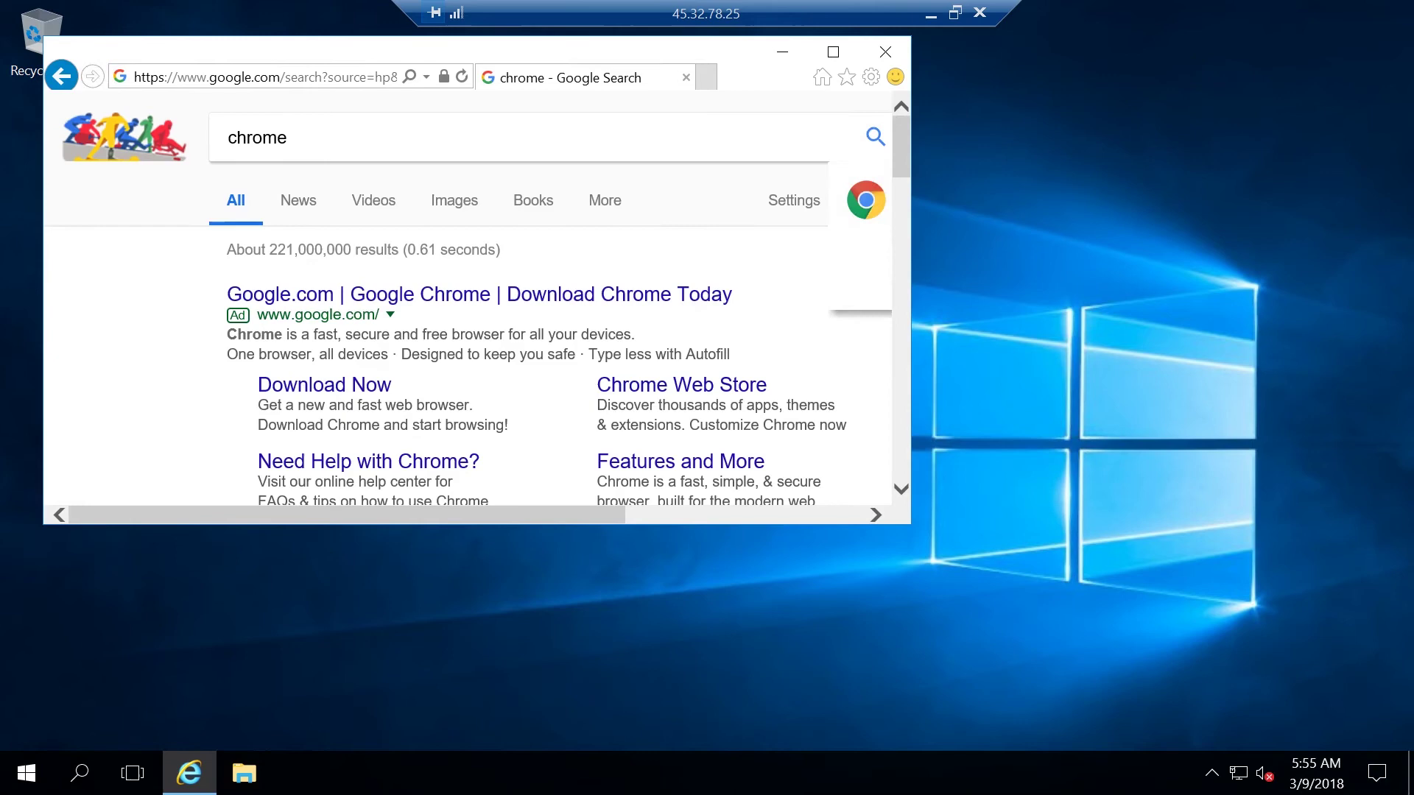
left_click(384, 394)
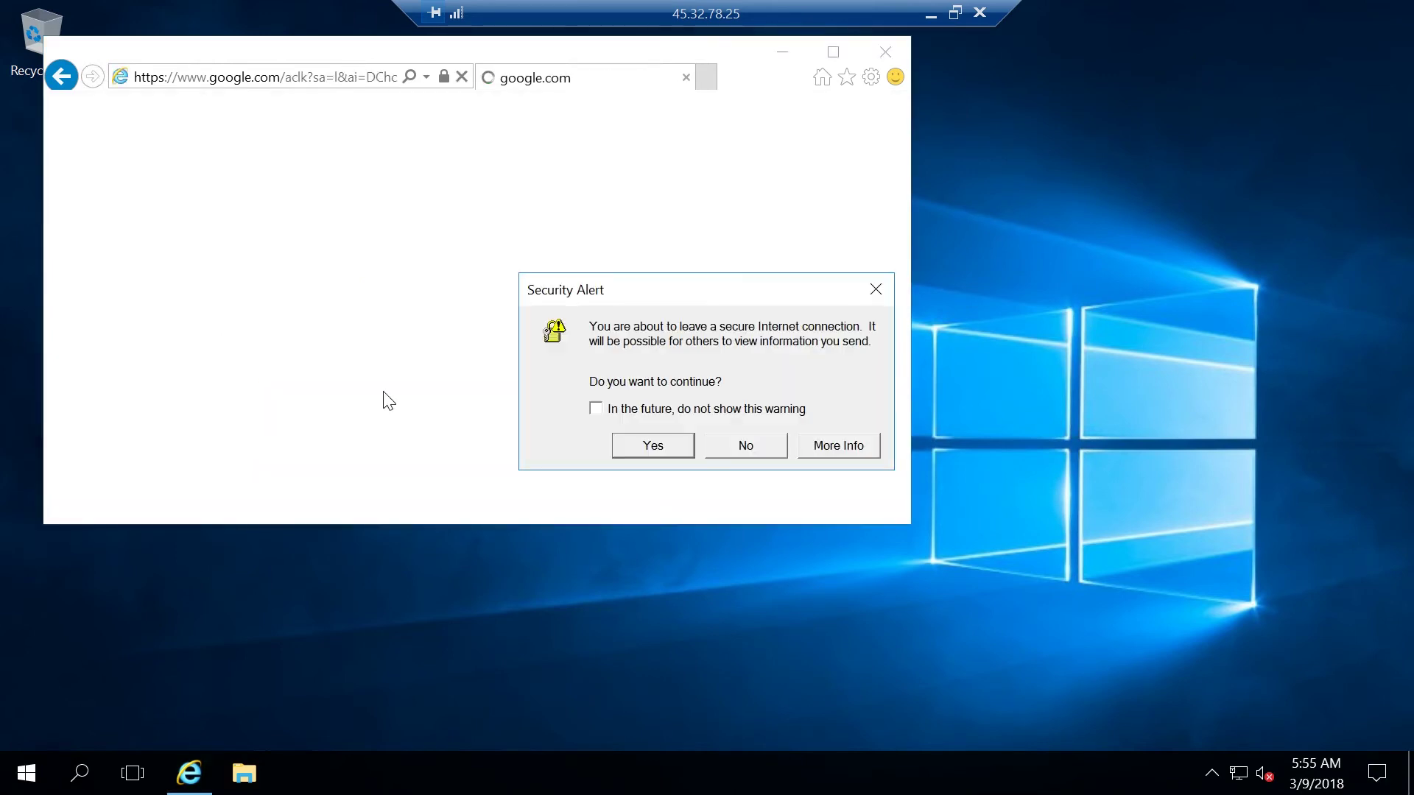
left_click(674, 446)
left_click(736, 447)
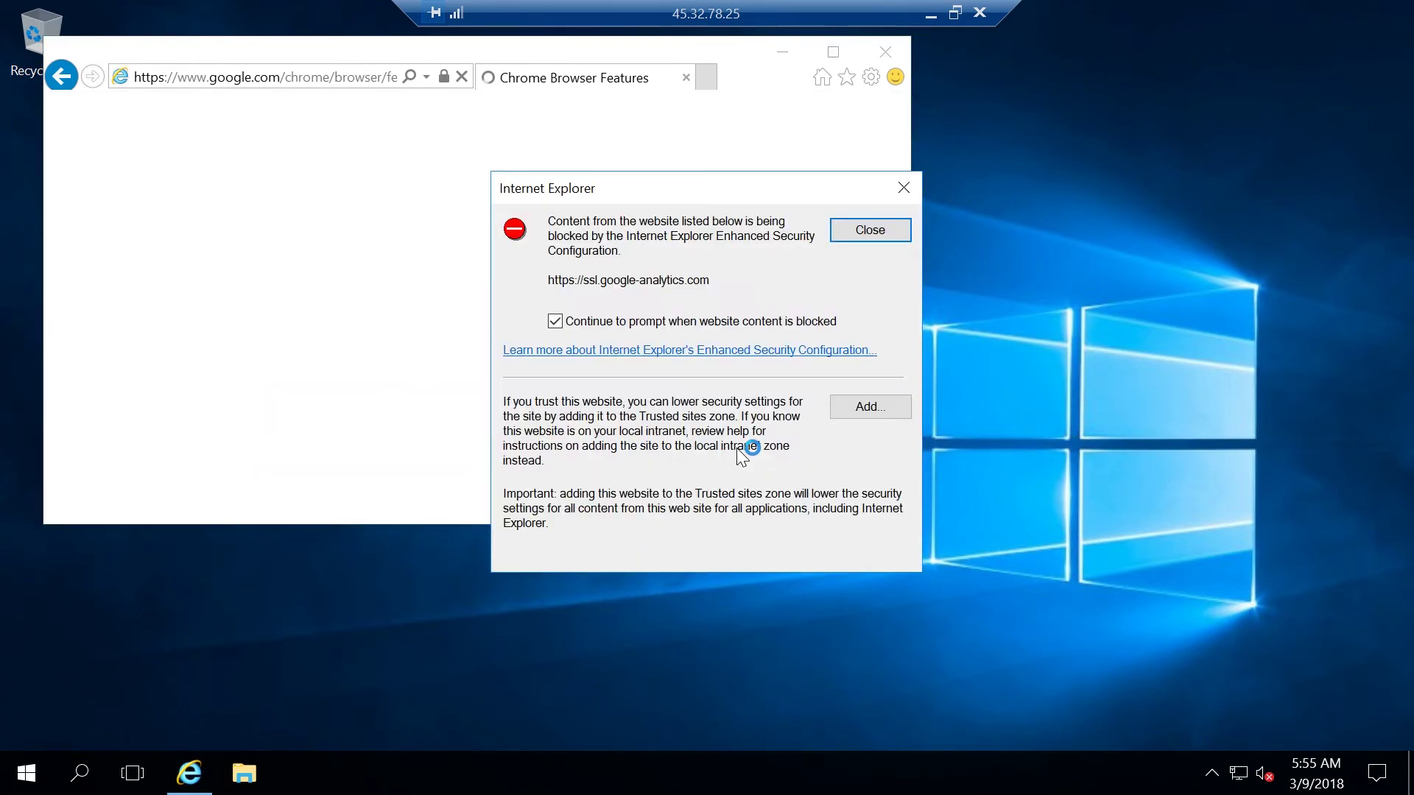
left_click(865, 407)
left_click(866, 343)
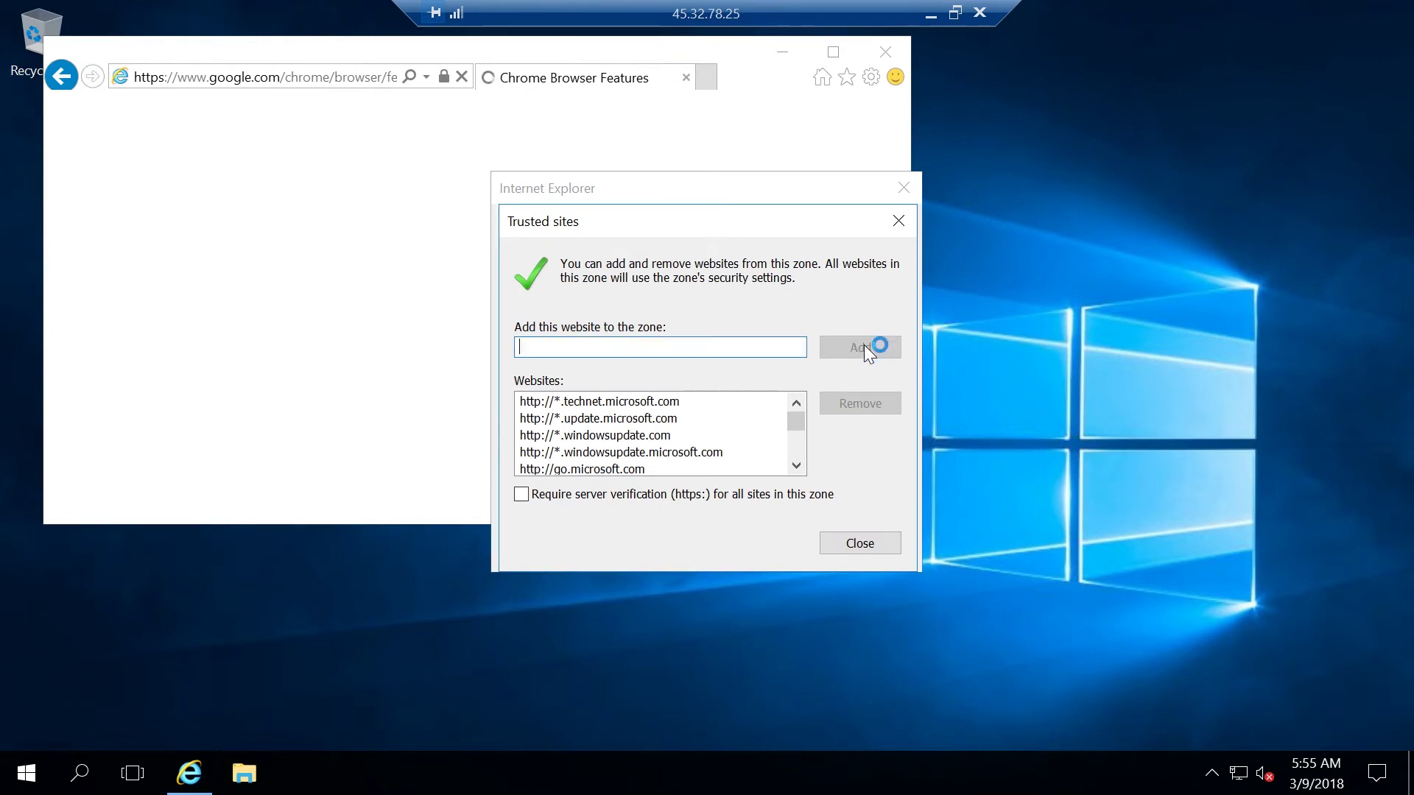
left_click(846, 541)
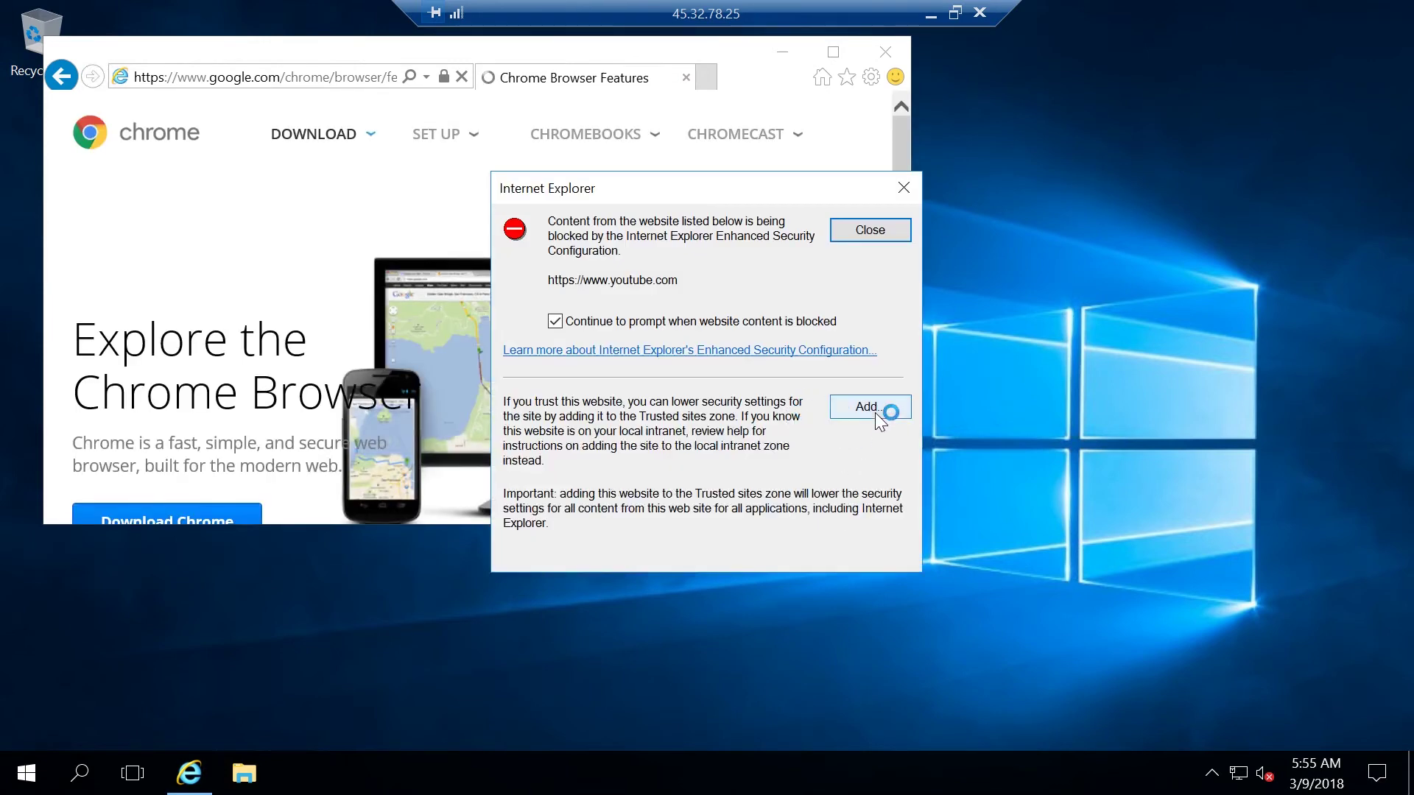
left_click(875, 412)
left_click(874, 349)
left_click(849, 538)
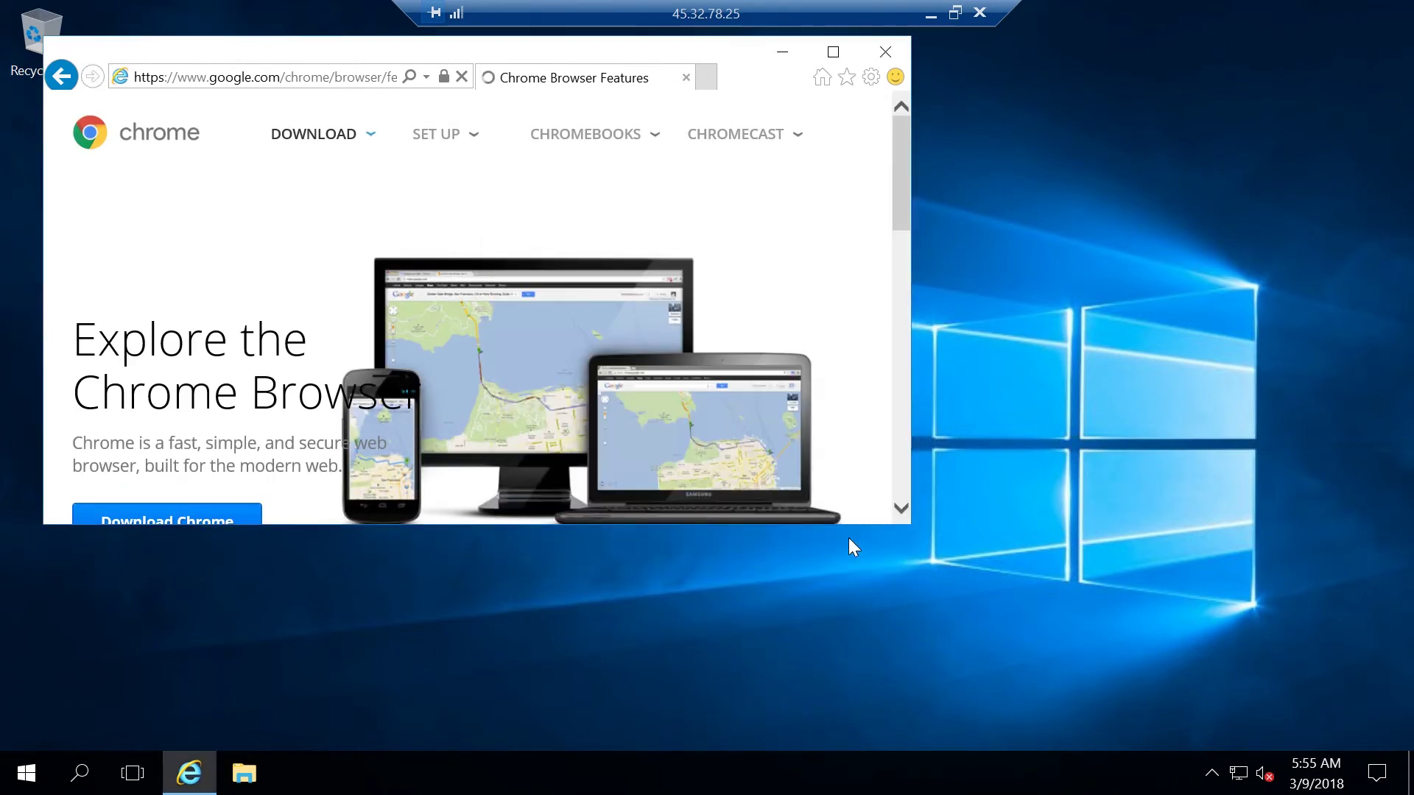
left_click(904, 407)
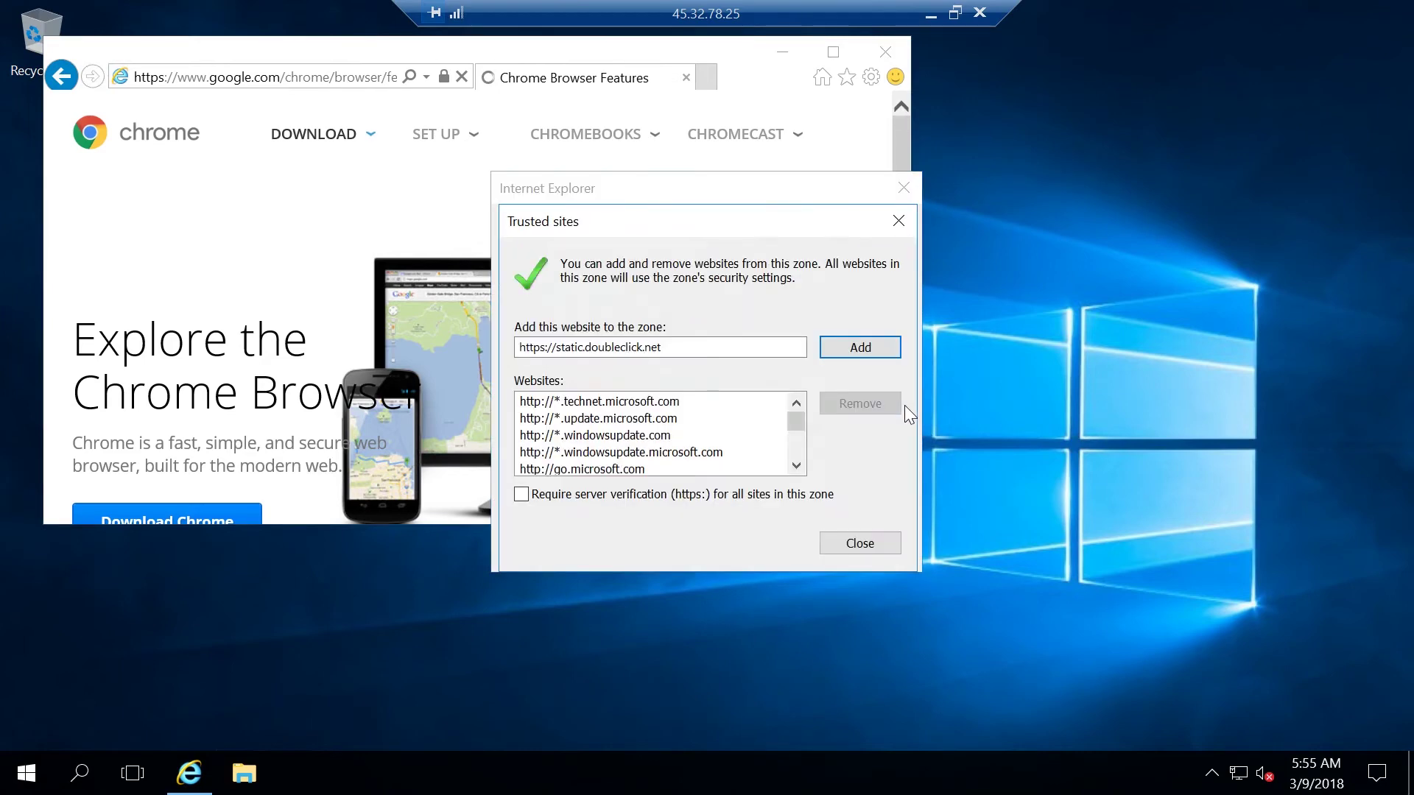
left_click(884, 347)
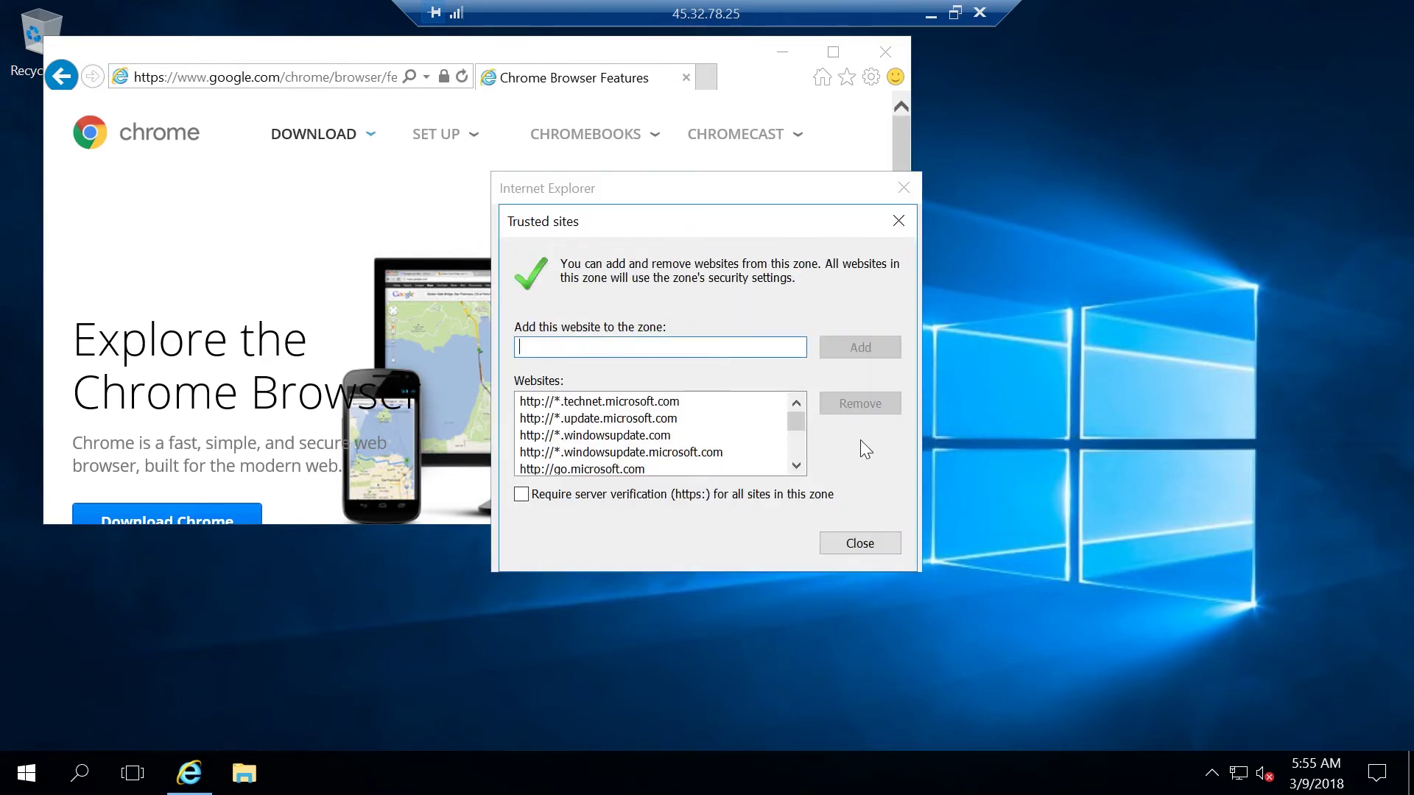
left_click(863, 549)
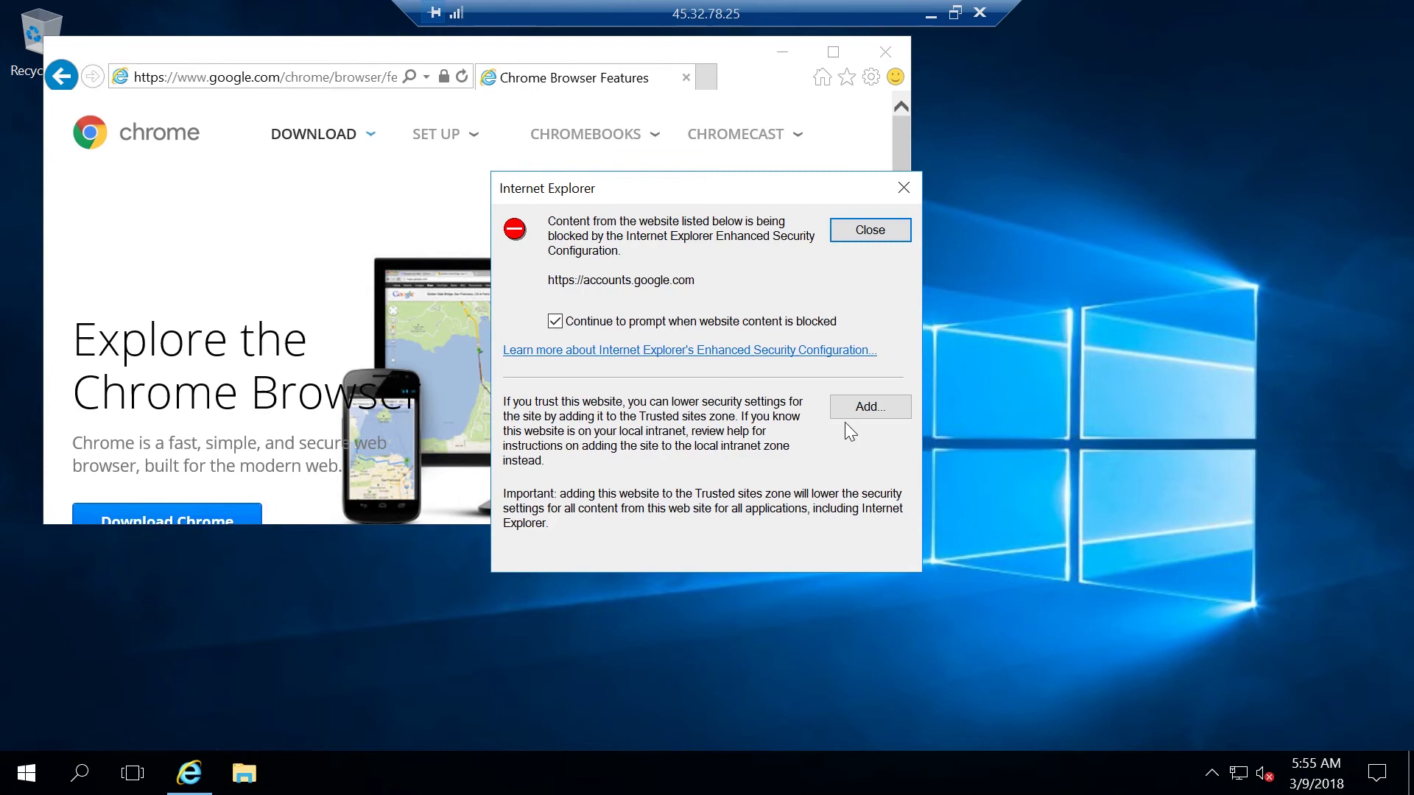
Add accounts.google.com and ssl.gstatic.com to Trusted sites so the features page loads
left_click(848, 417)
left_click(860, 352)
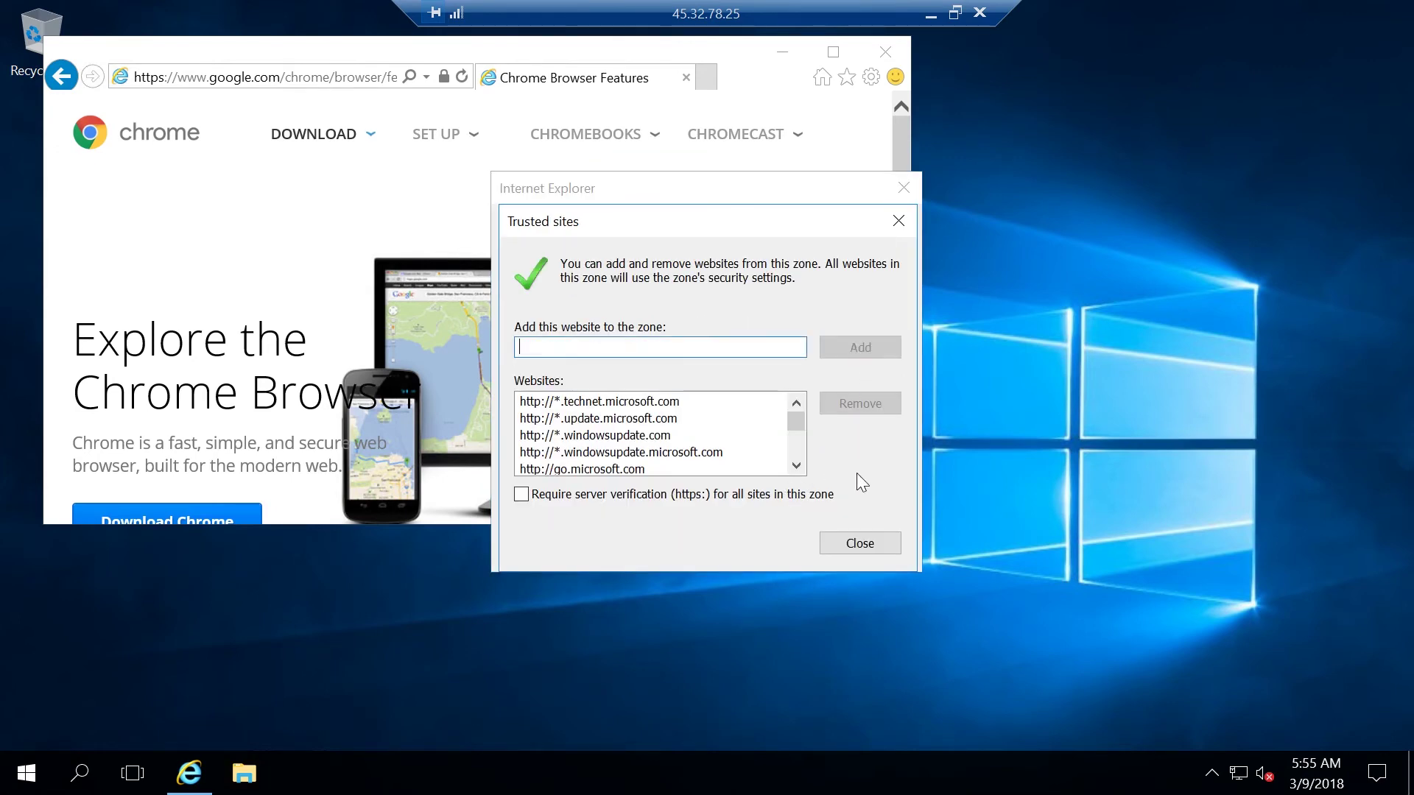
left_click(847, 543)
left_click(883, 414)
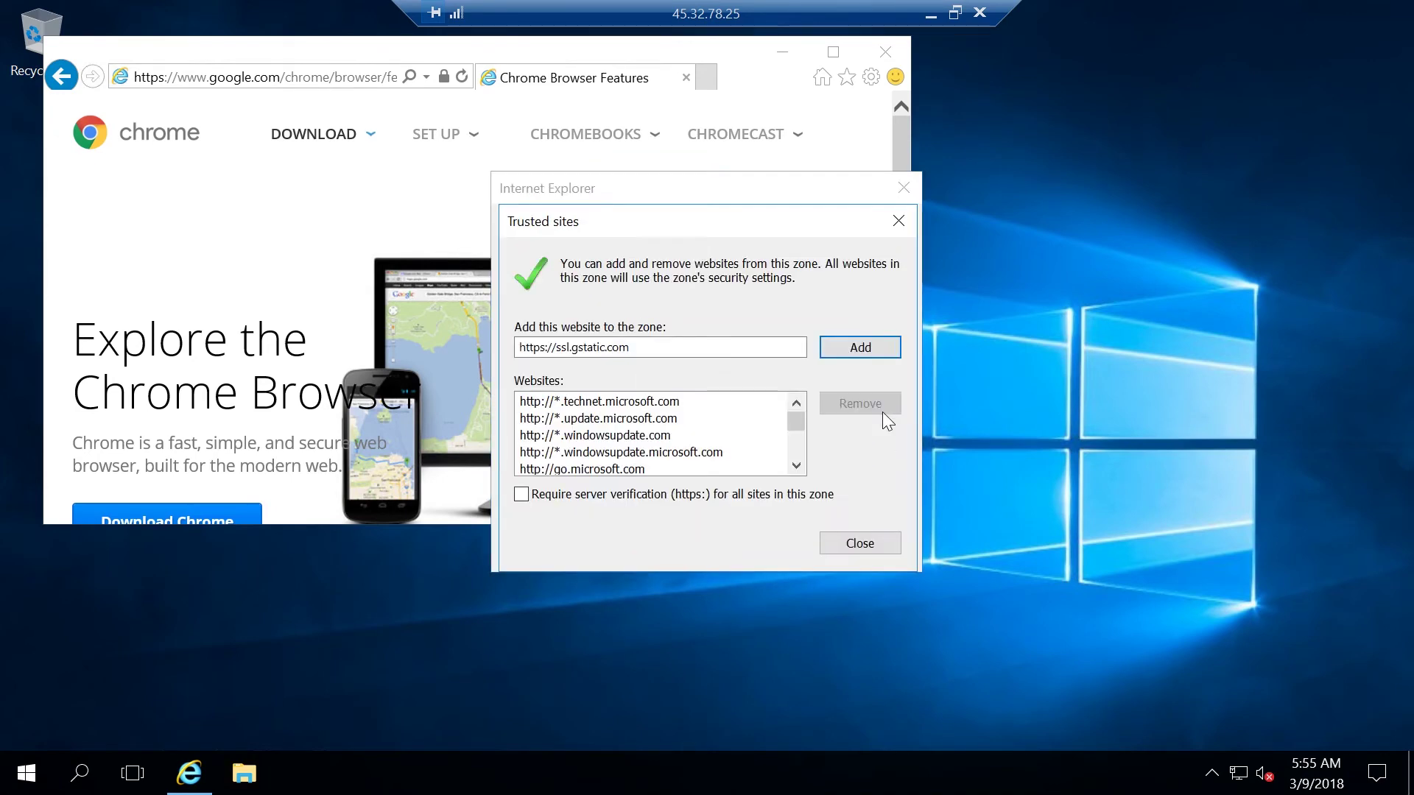
left_click(872, 352)
left_click(852, 541)
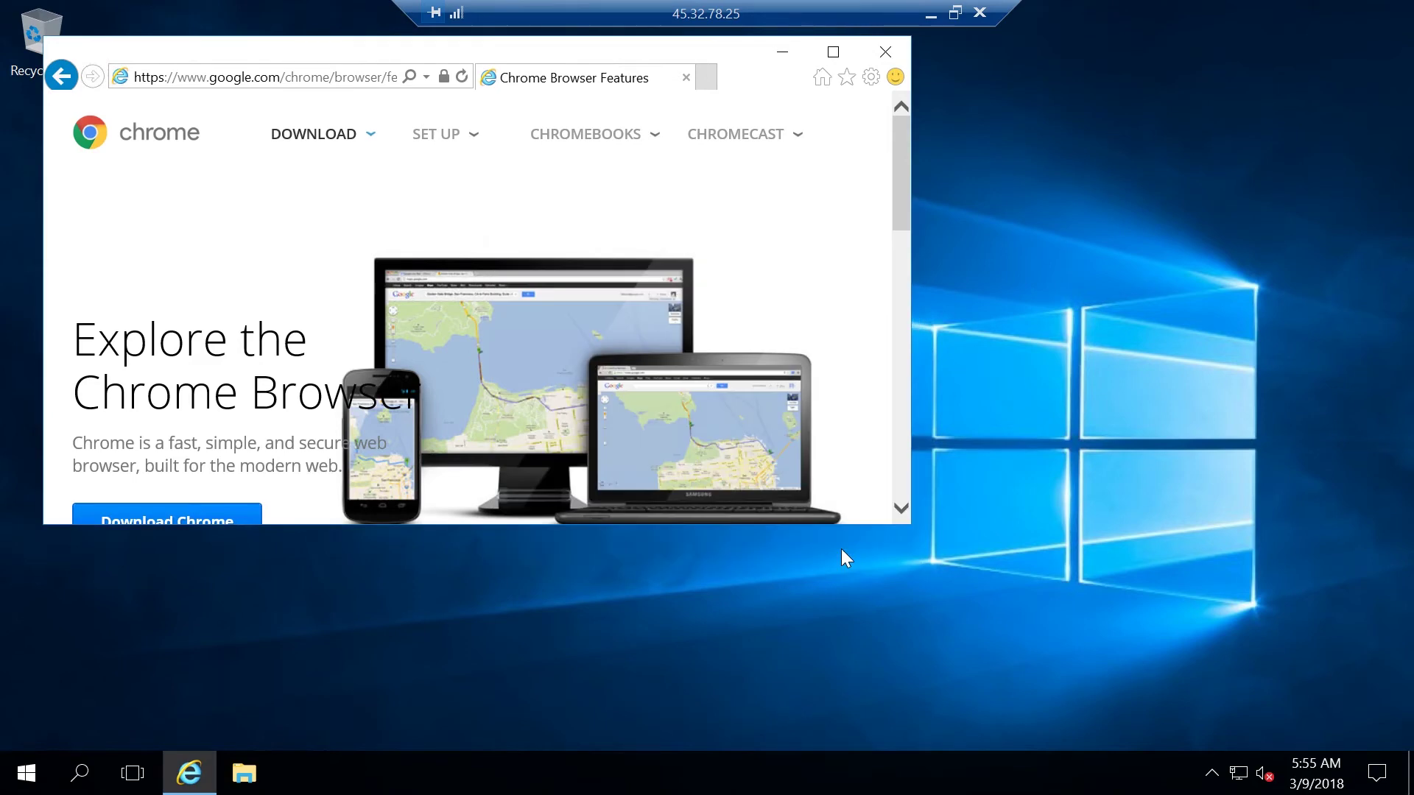
left_click_drag(896, 221, 908, 294)
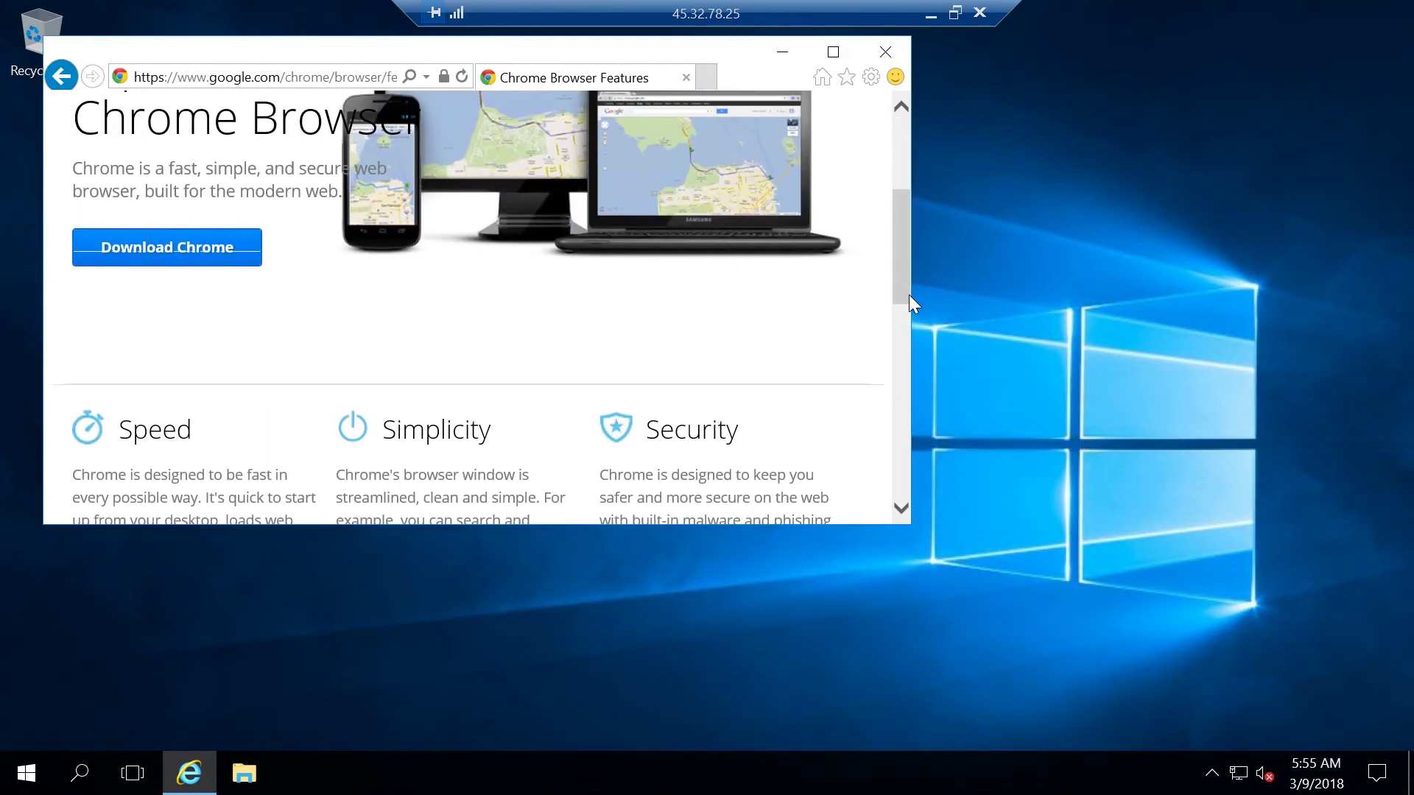
Open the Chrome download terms, turn off usage statistics and accept them
left_click(209, 246)
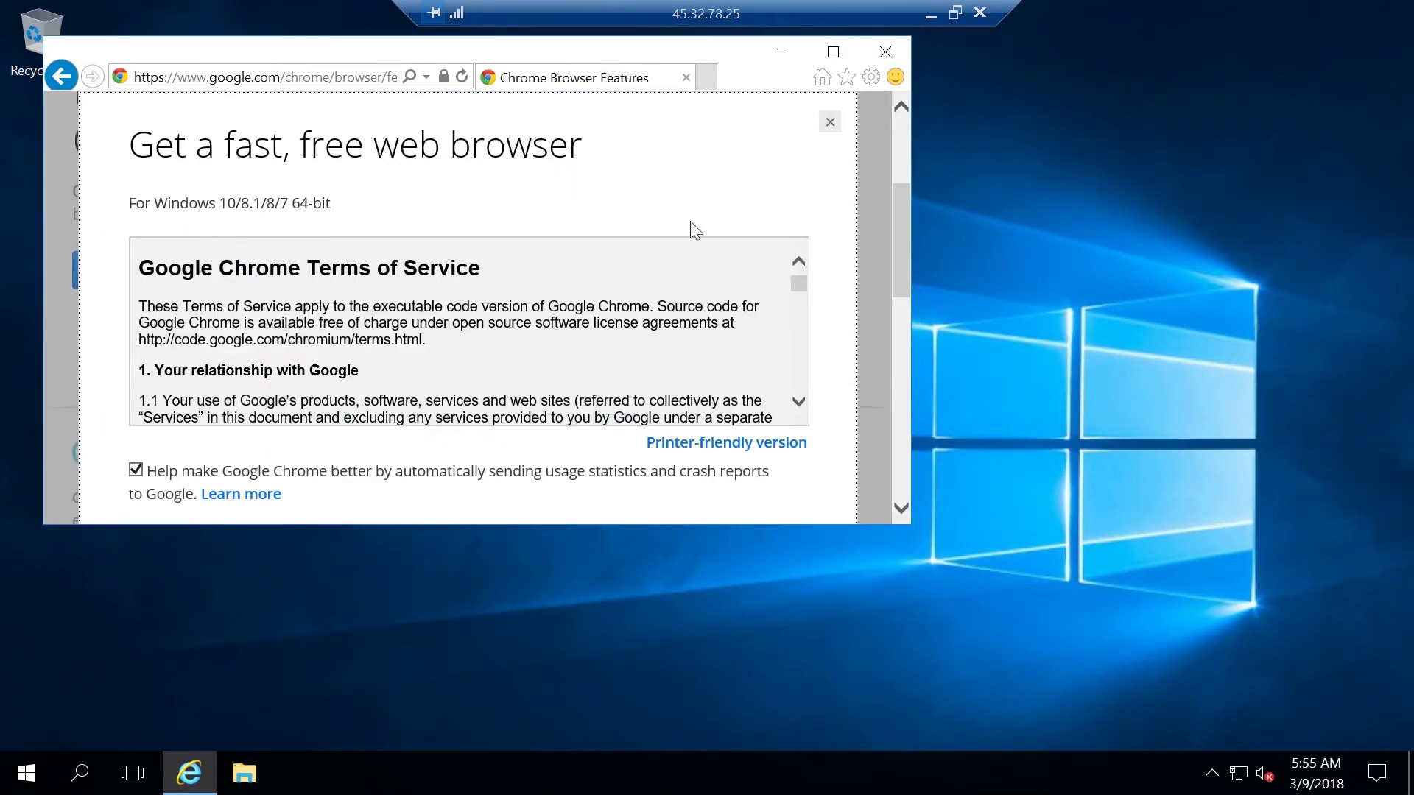
left_click_drag(898, 219, 898, 279)
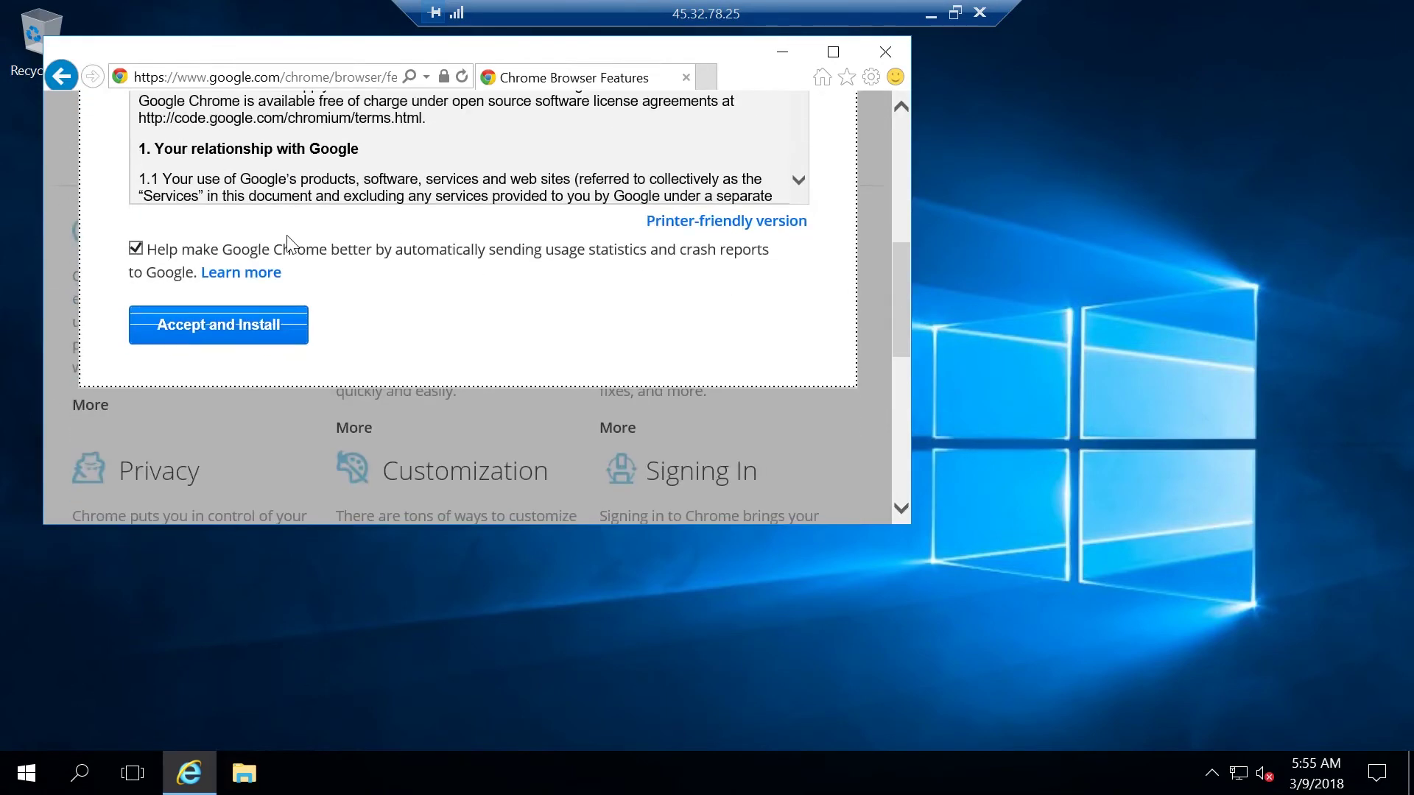
left_click(153, 257)
left_click(185, 337)
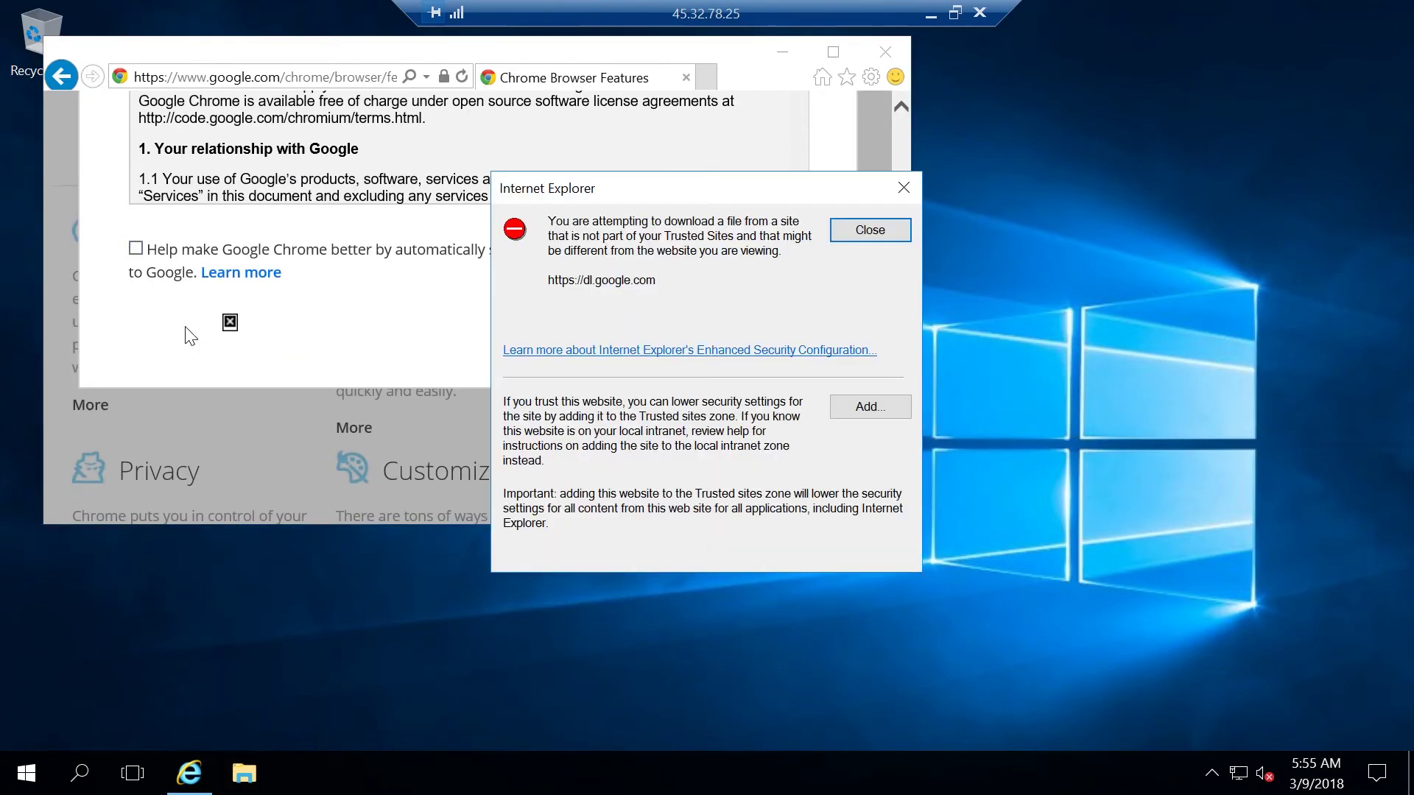
left_click(856, 407)
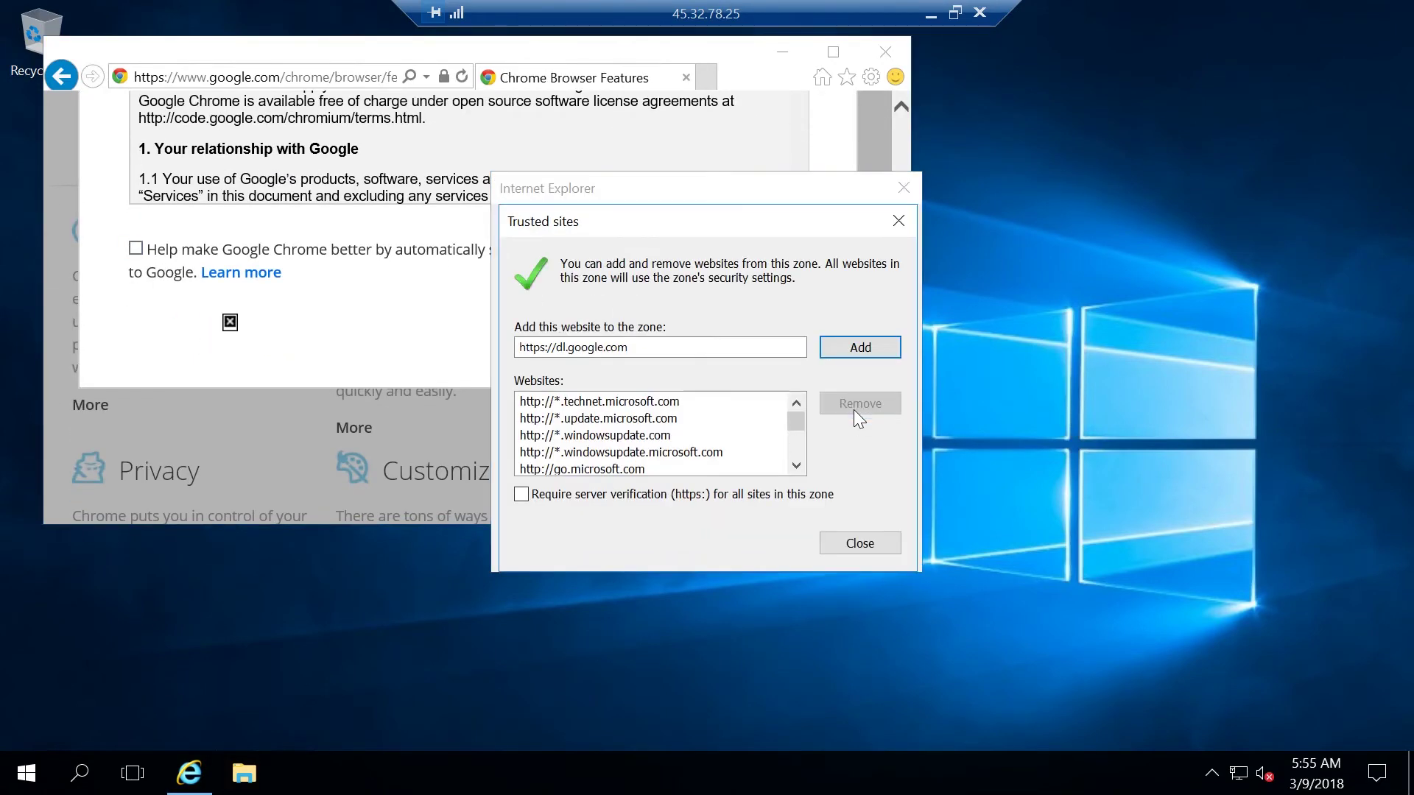
left_click(880, 349)
left_click(847, 542)
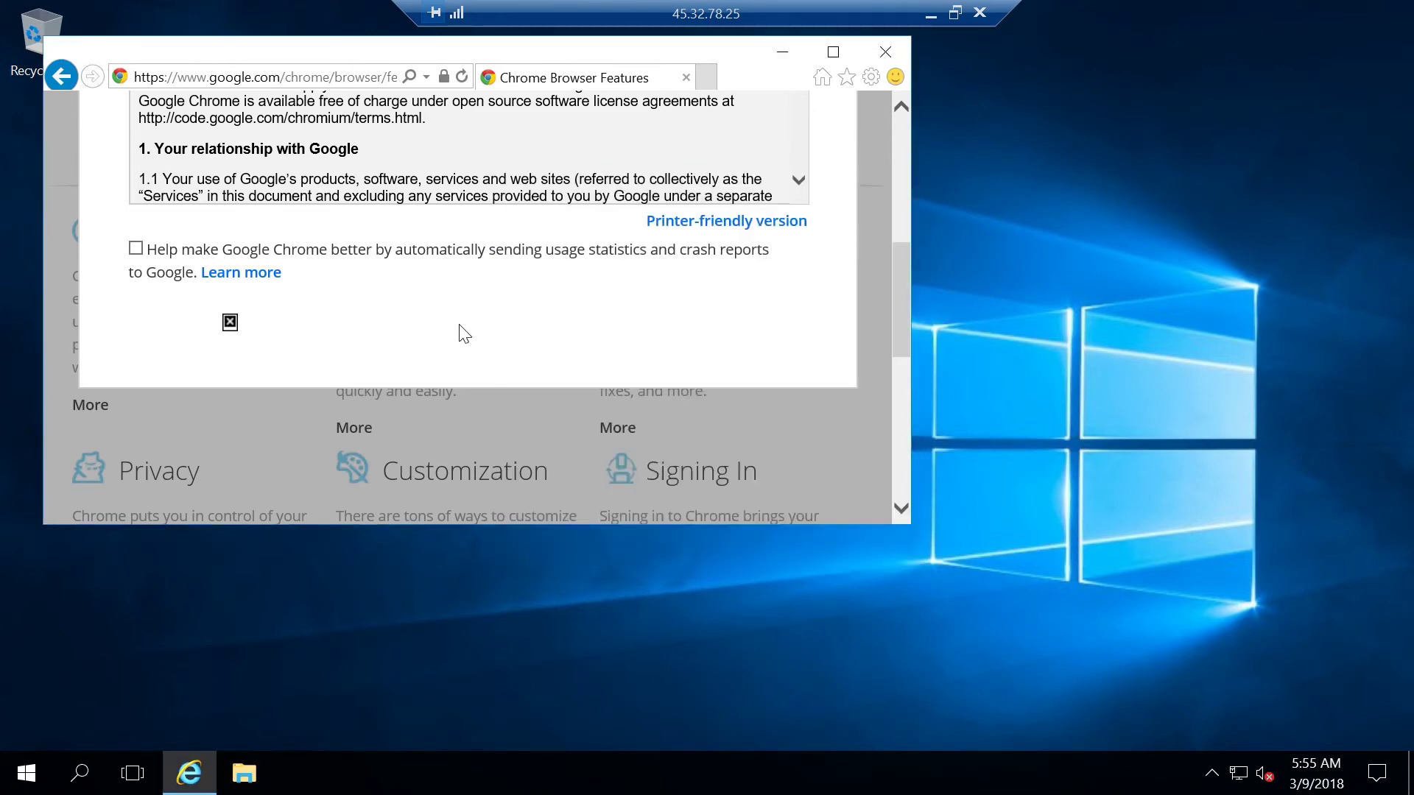
left_click_drag(899, 297, 906, 240)
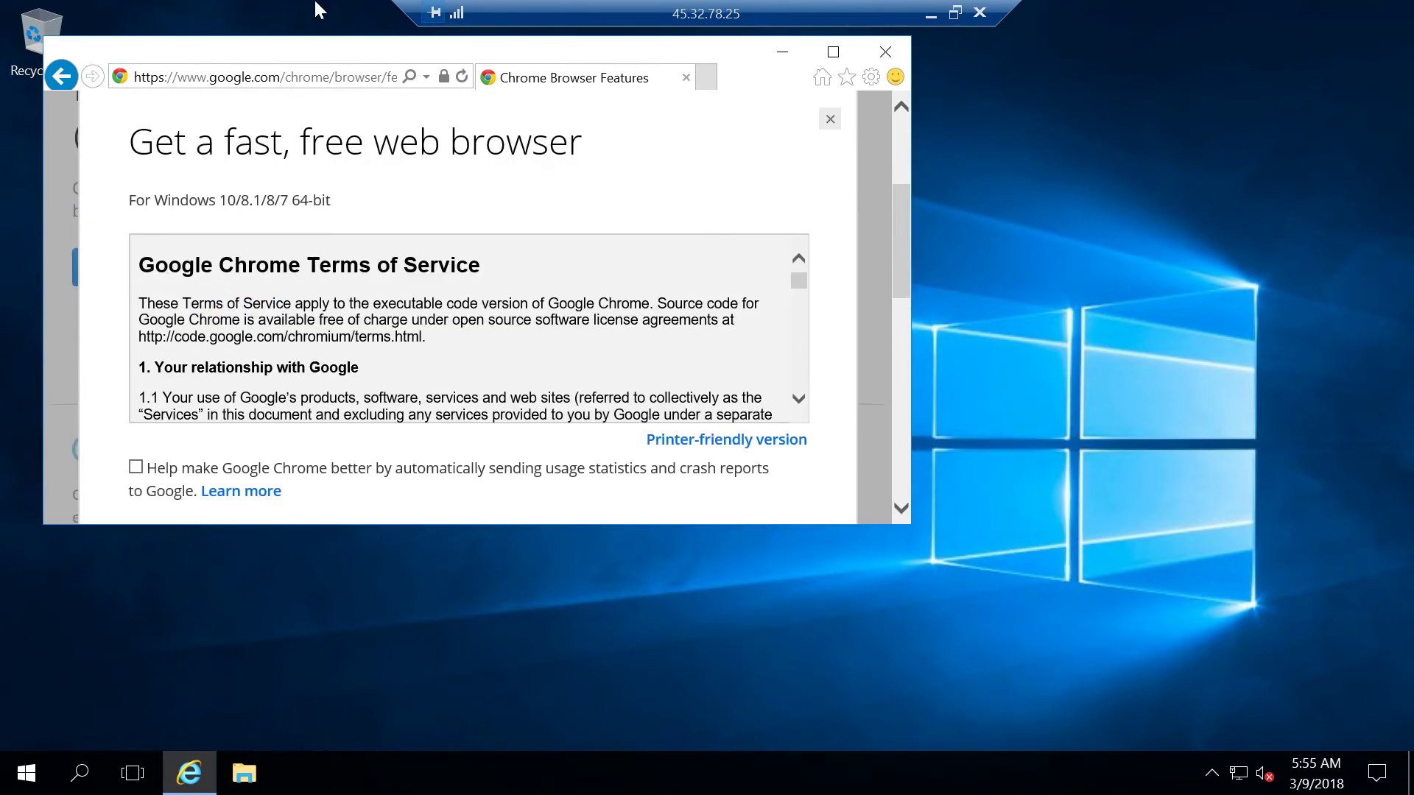
left_click(283, 77)
key("Return")
key("Return")
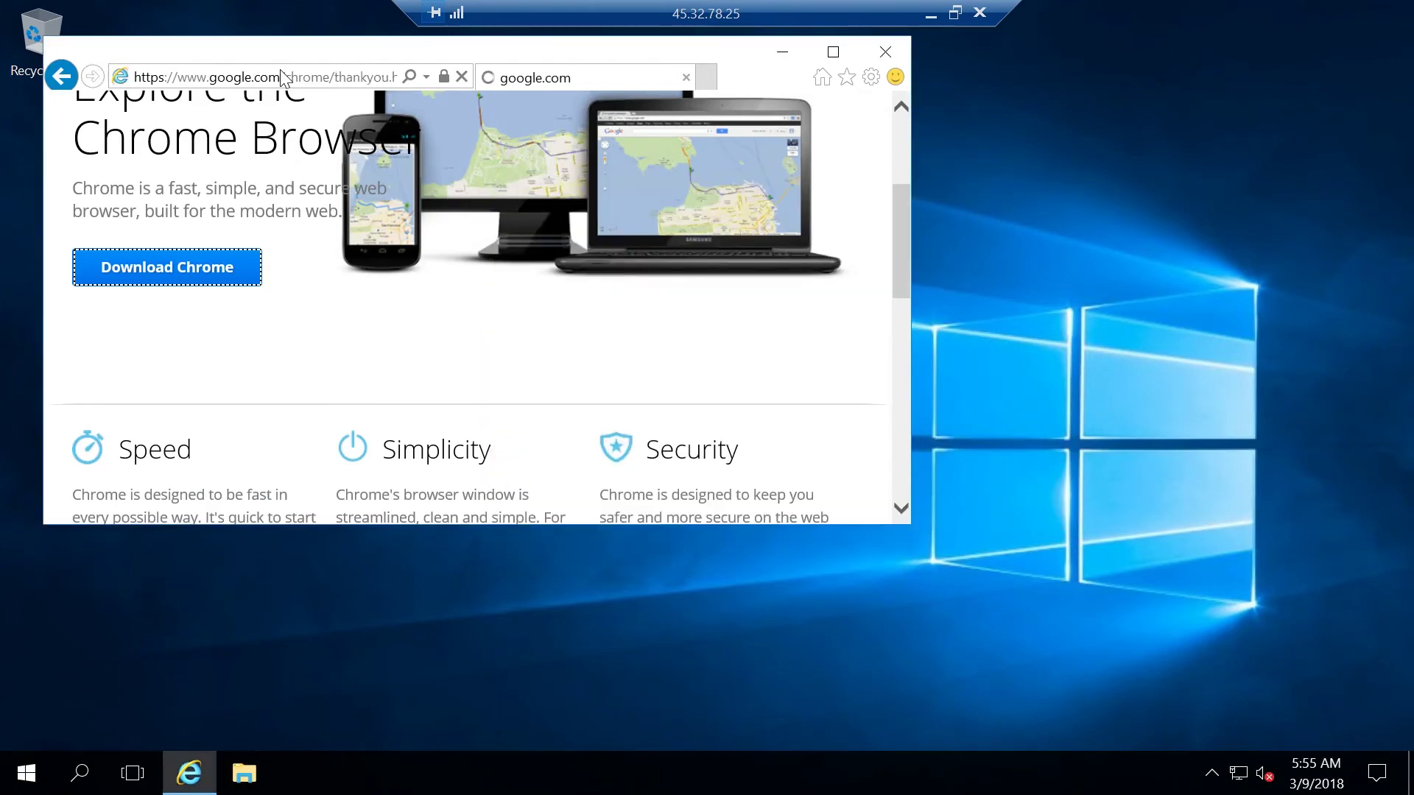
Add the doubleclick address and googleadservices.com to Trusted sites
left_click(891, 410)
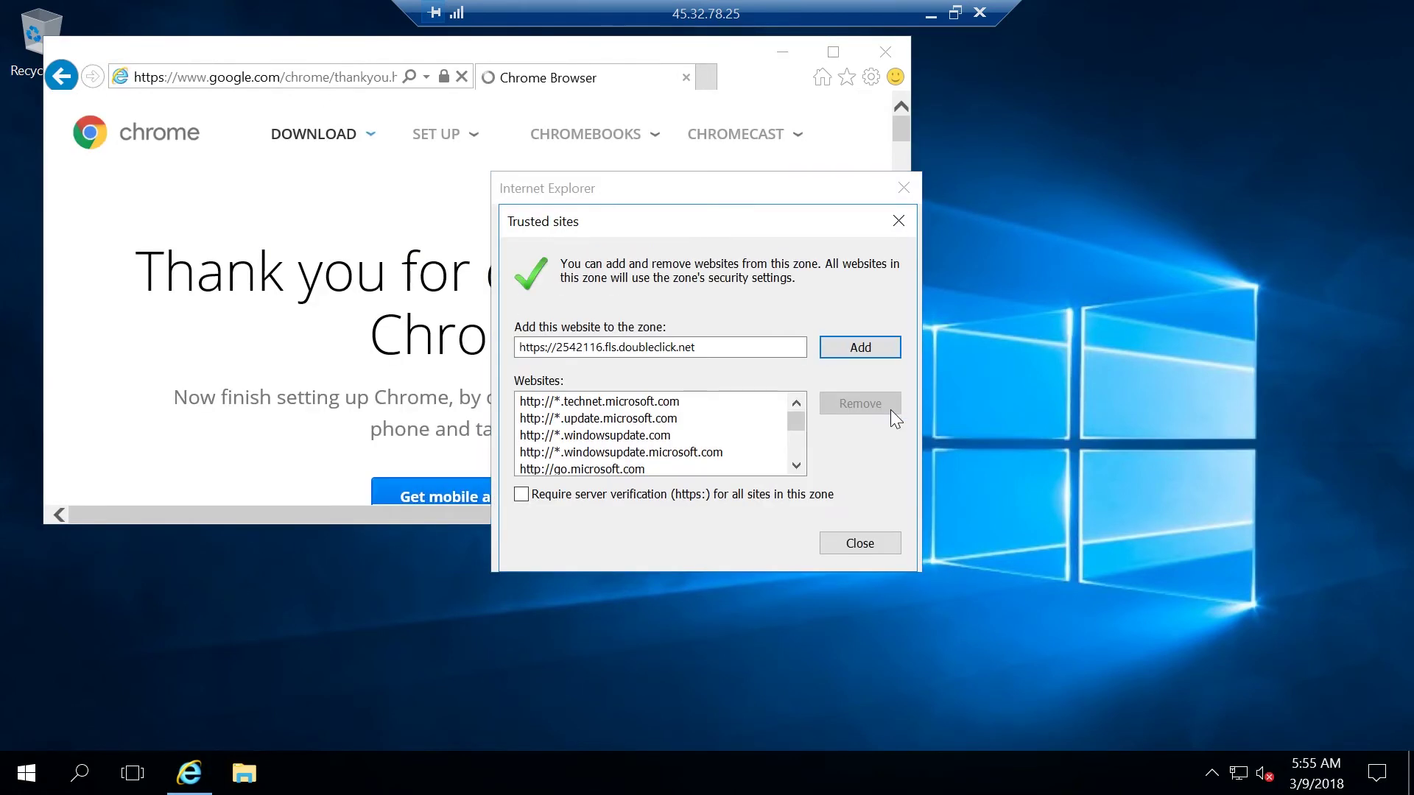
left_click(857, 348)
left_click(877, 549)
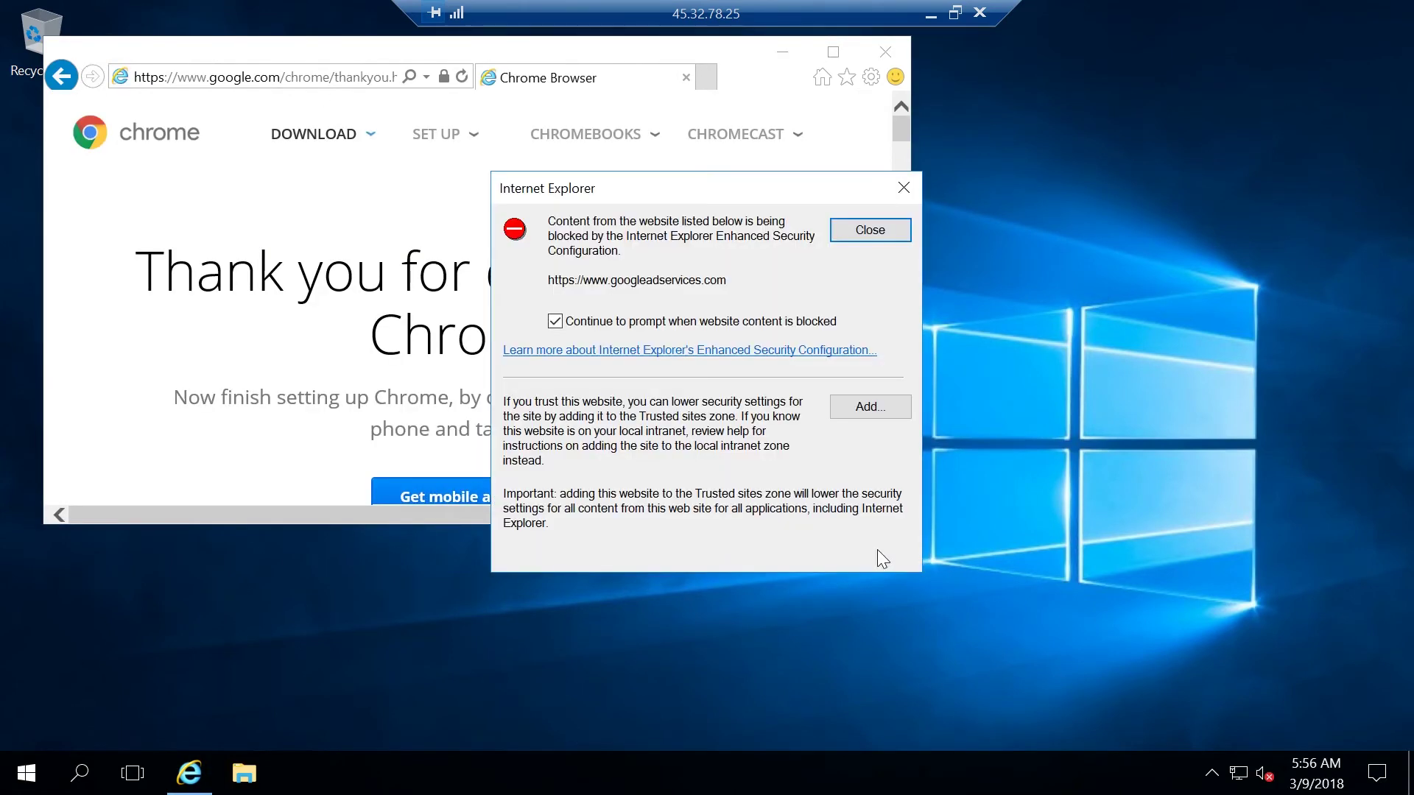
left_click(837, 403)
left_click(854, 352)
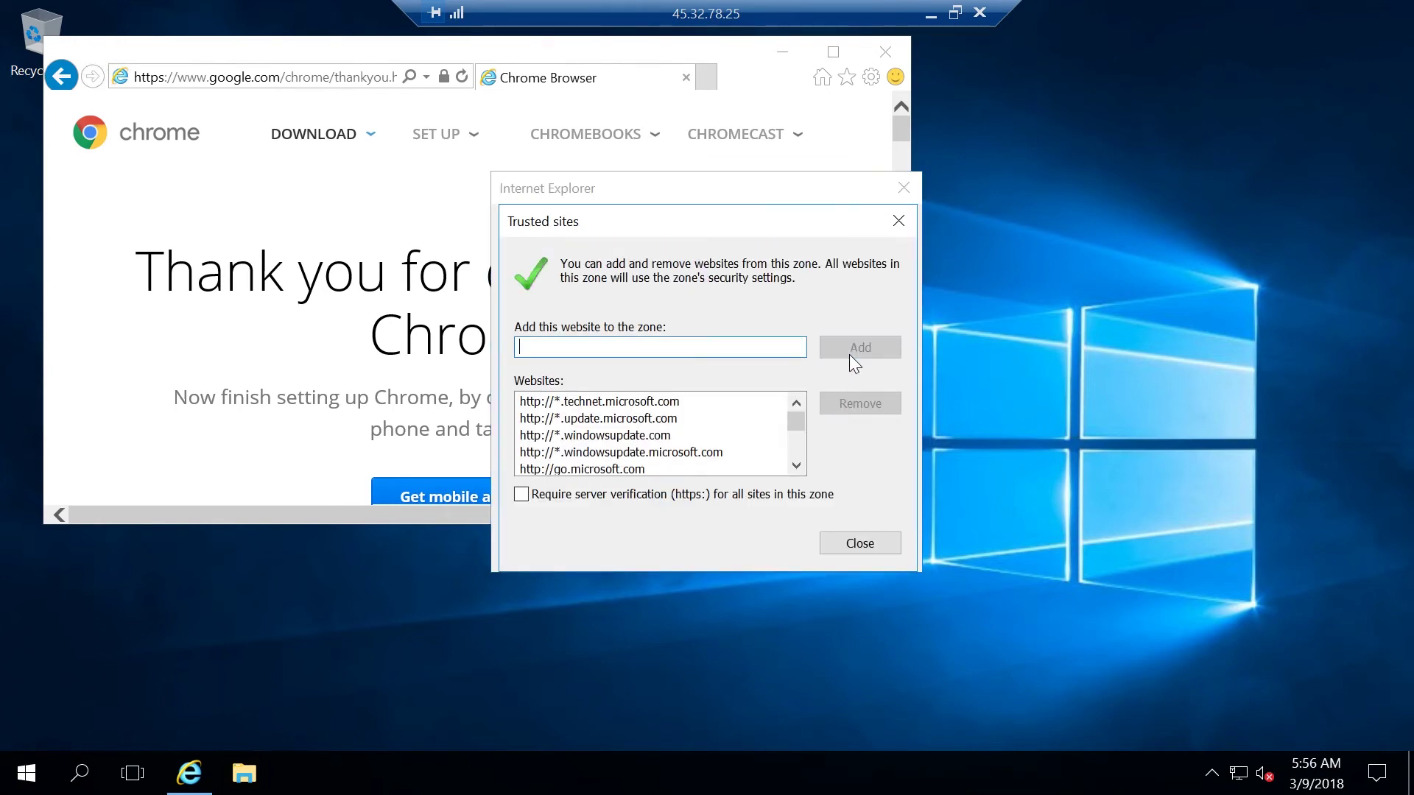
left_click(863, 543)
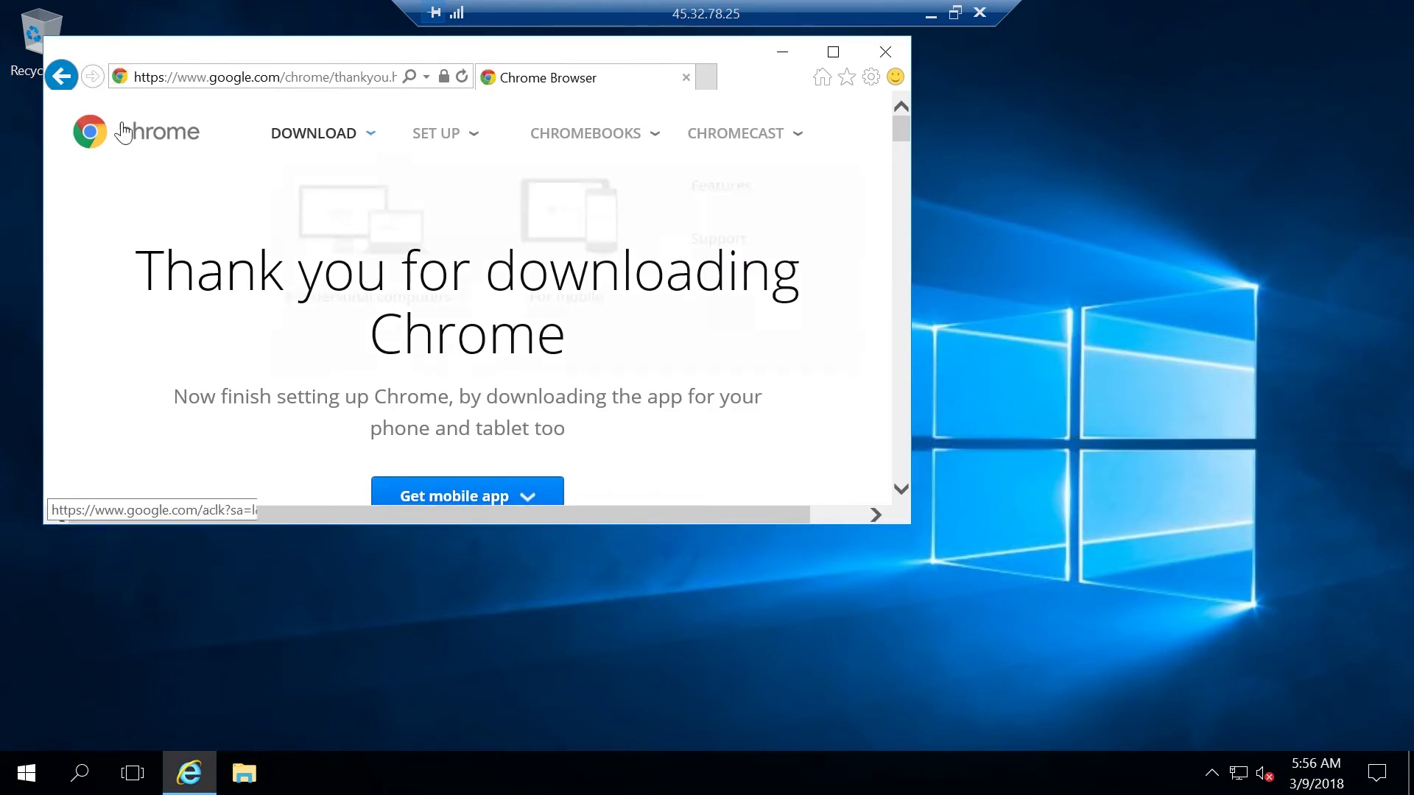
Download Chrome with usage statistics off, then save and run the installer
left_click(61, 75)
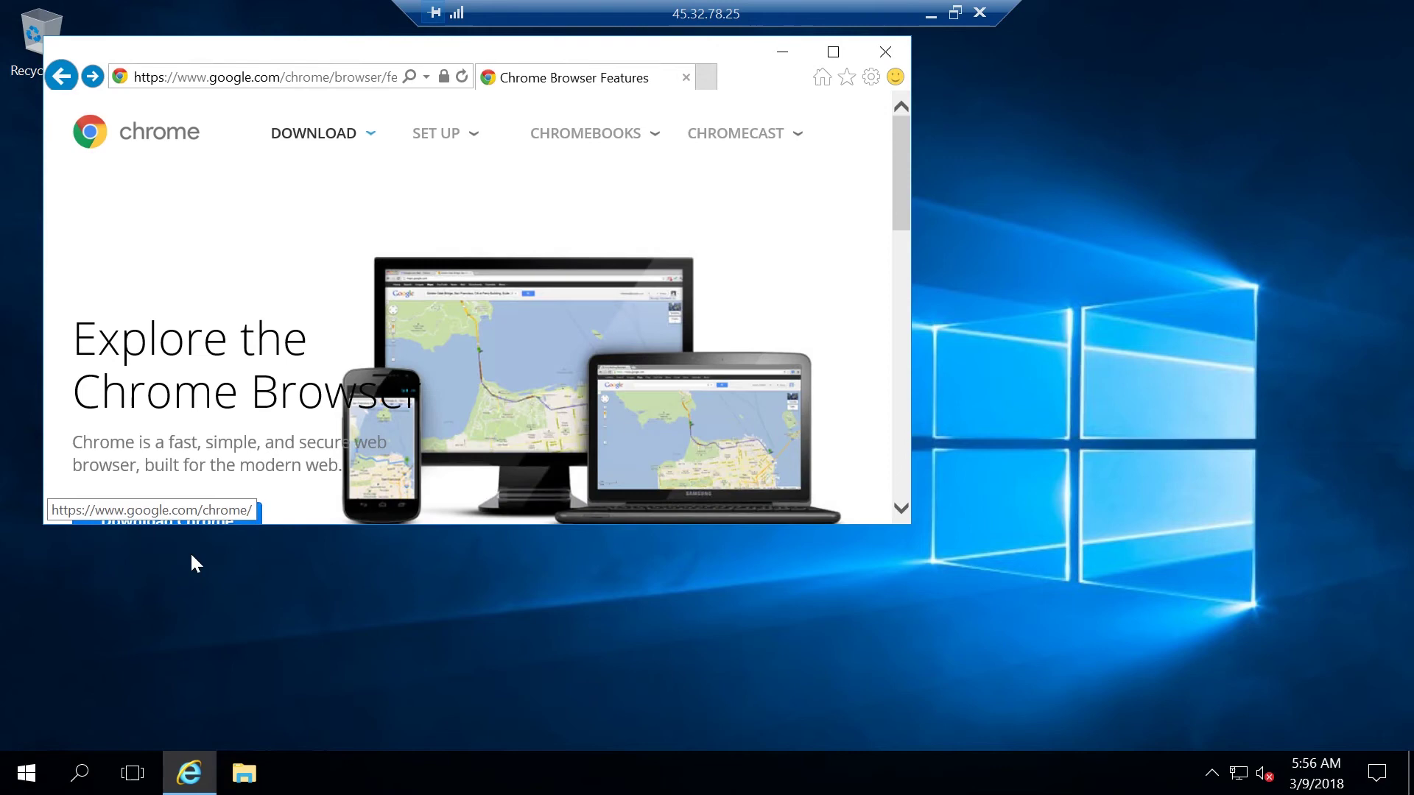
left_click_drag(898, 183, 912, 234)
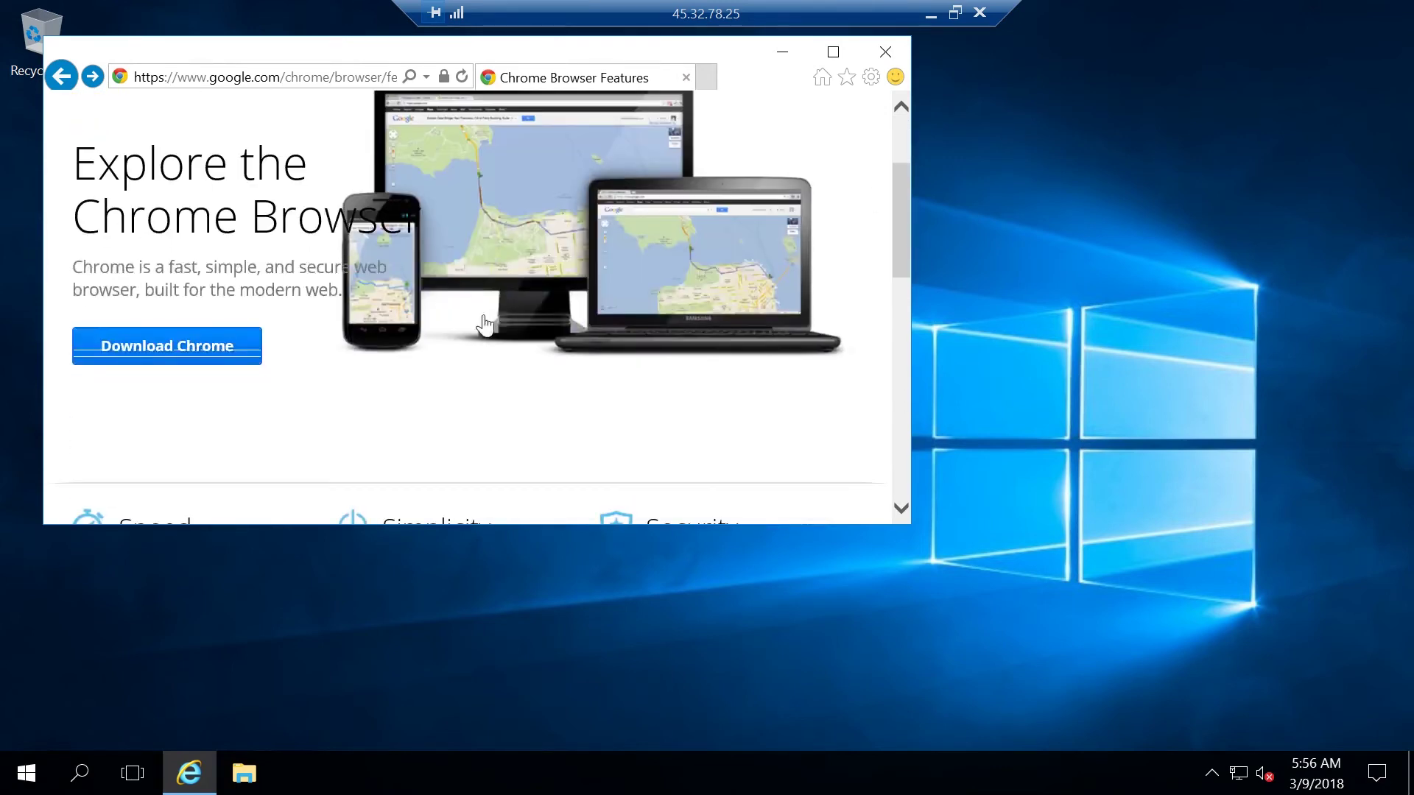
left_click(193, 354)
left_click(369, 470)
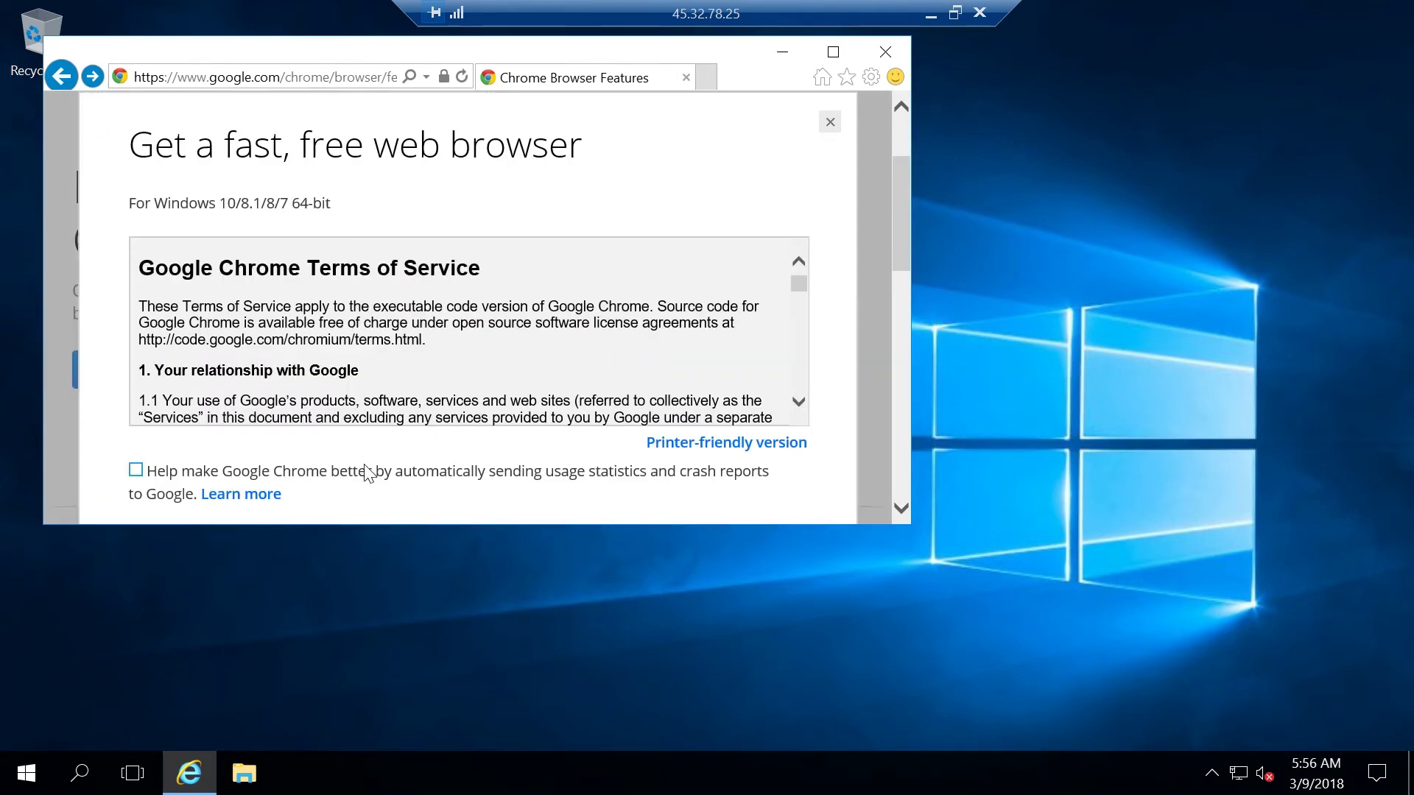
left_click_drag(891, 201, 891, 275)
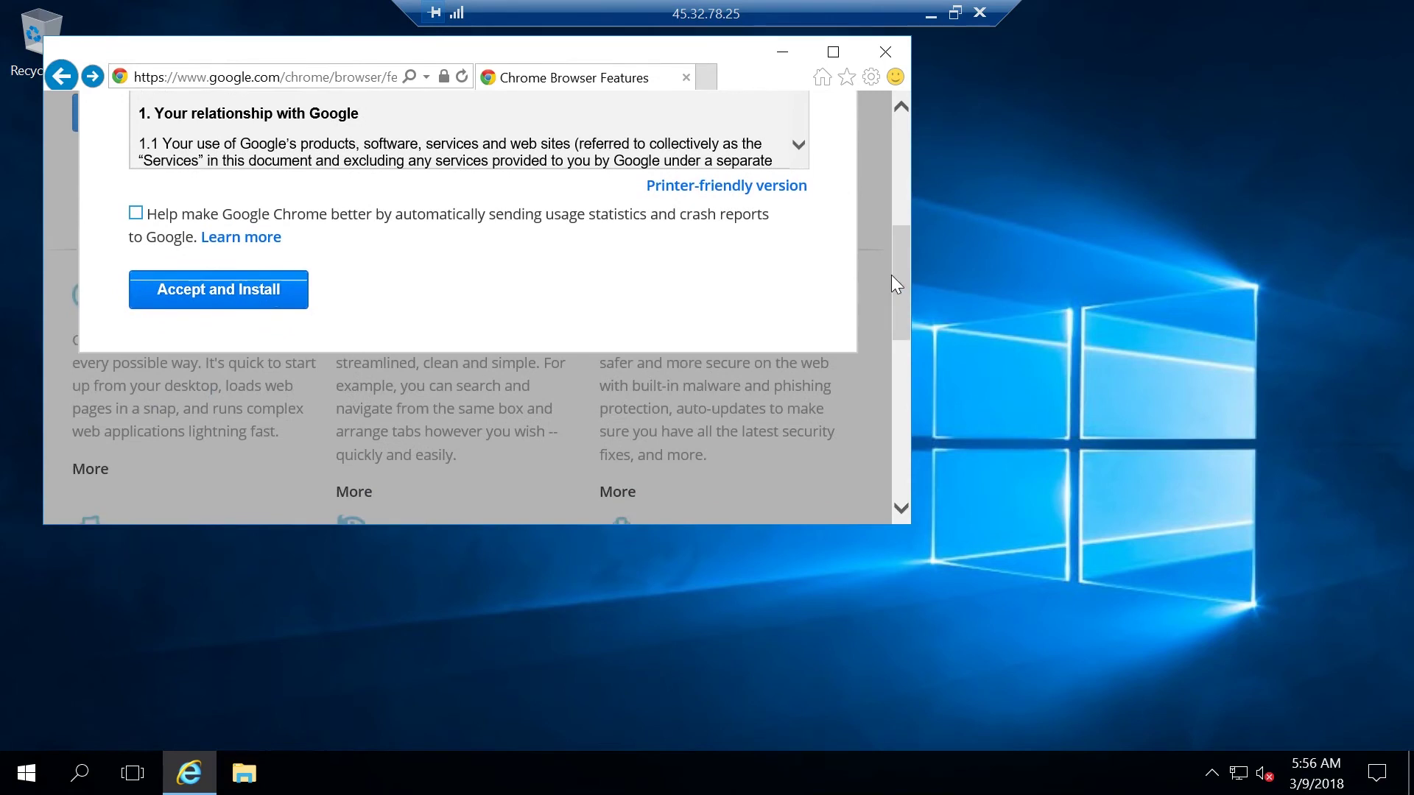
left_click(277, 290)
left_click(667, 505)
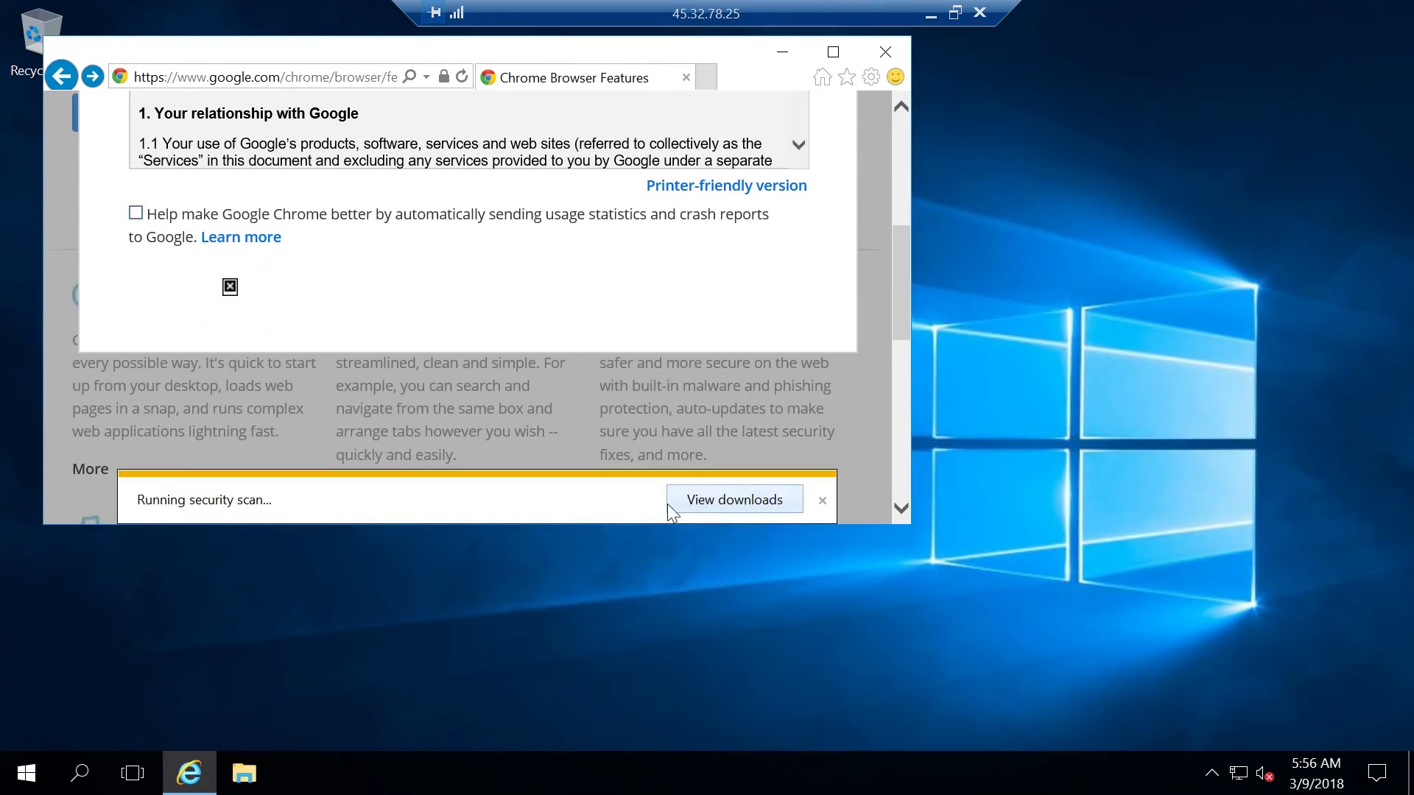
left_click(517, 507)
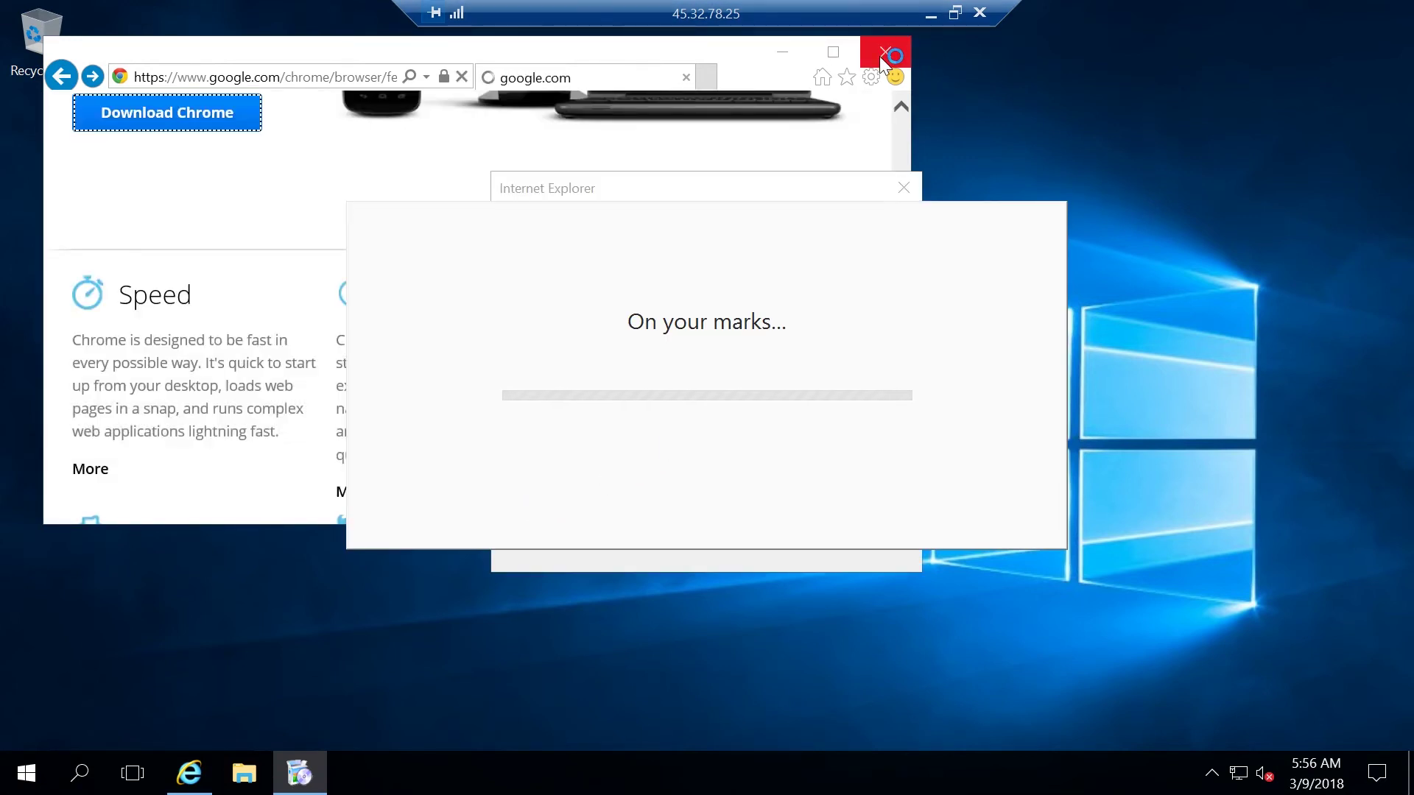
Dismiss the remaining security warnings and close Internet Explorer
left_click(880, 227)
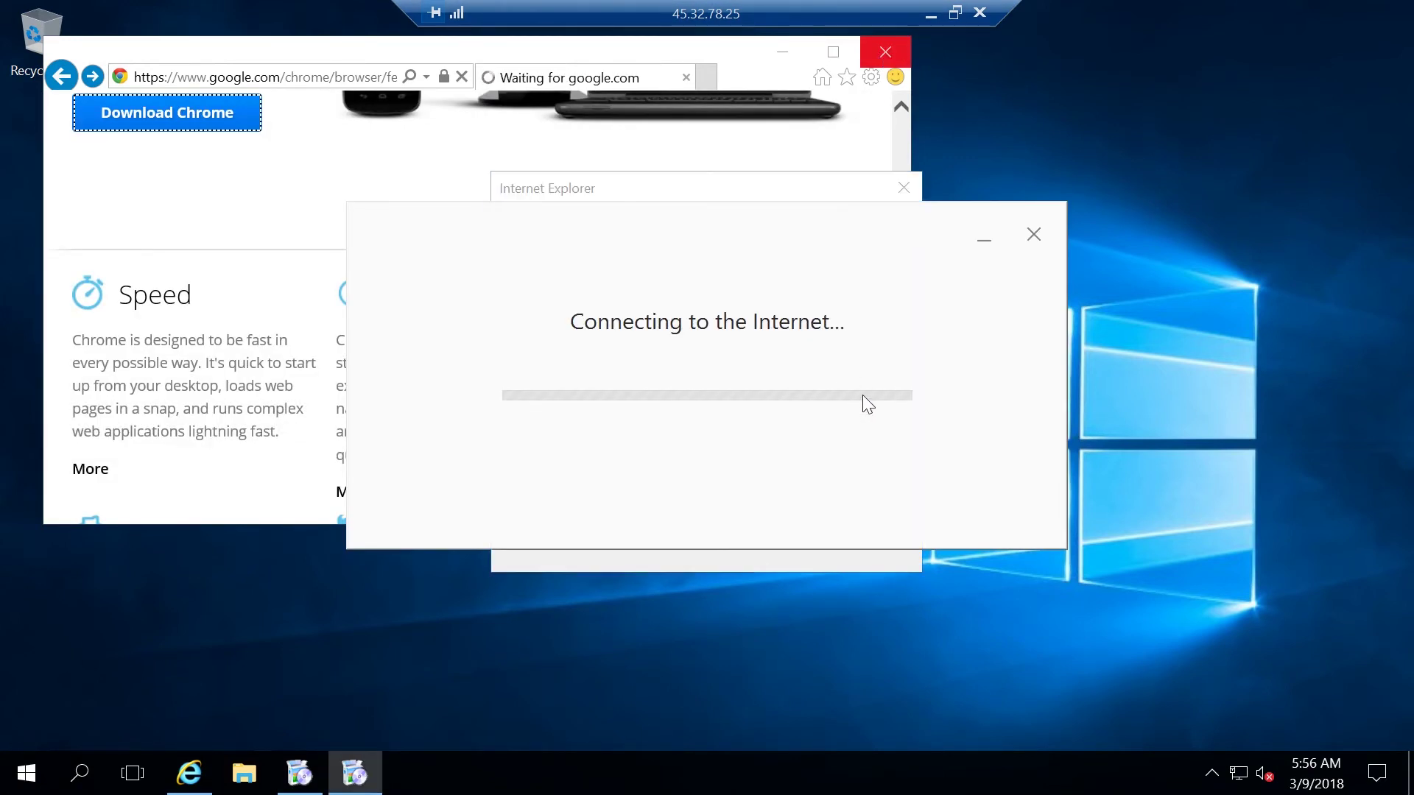
left_click(901, 184)
left_click(891, 49)
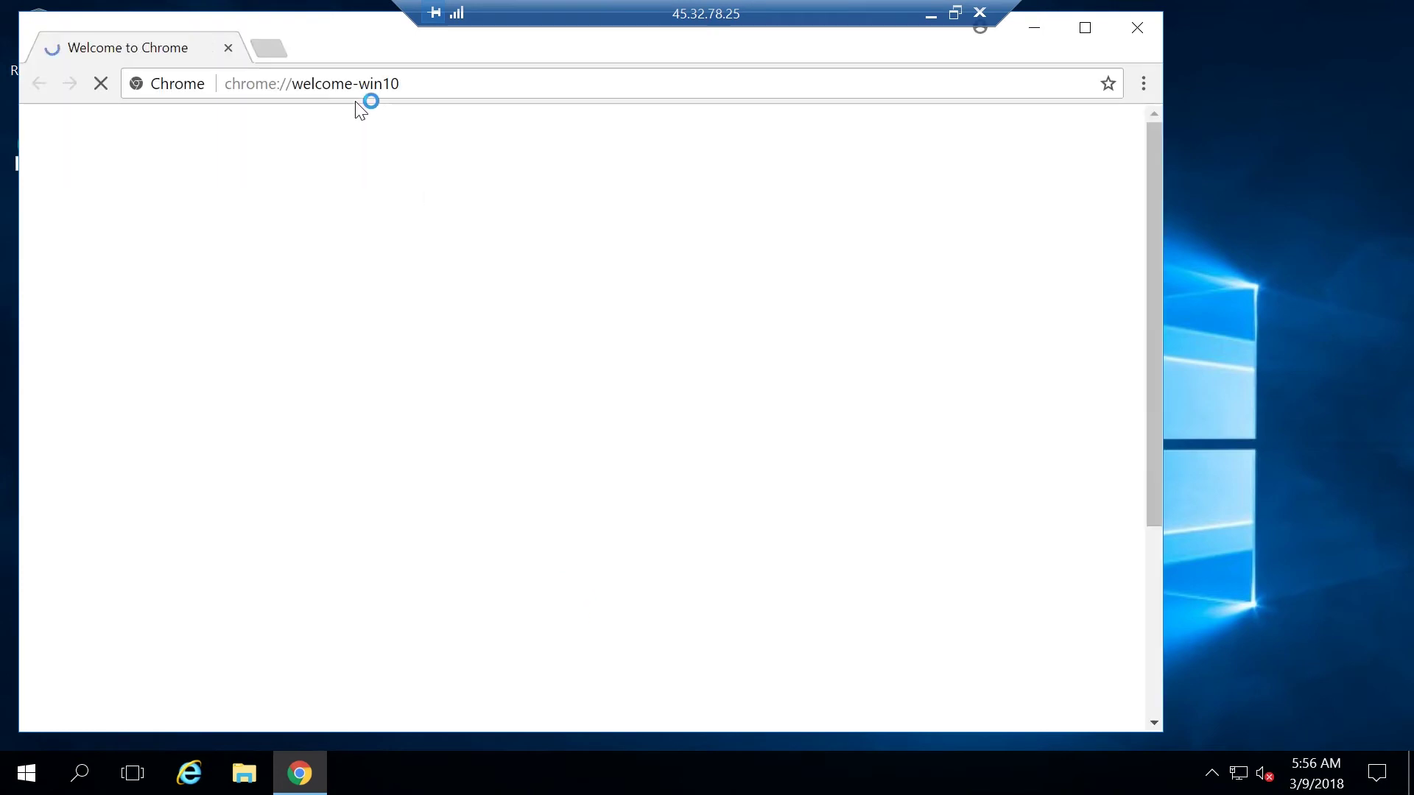
Go to haasonline.com and sign in with the account e-mail and password
left_click(324, 86)
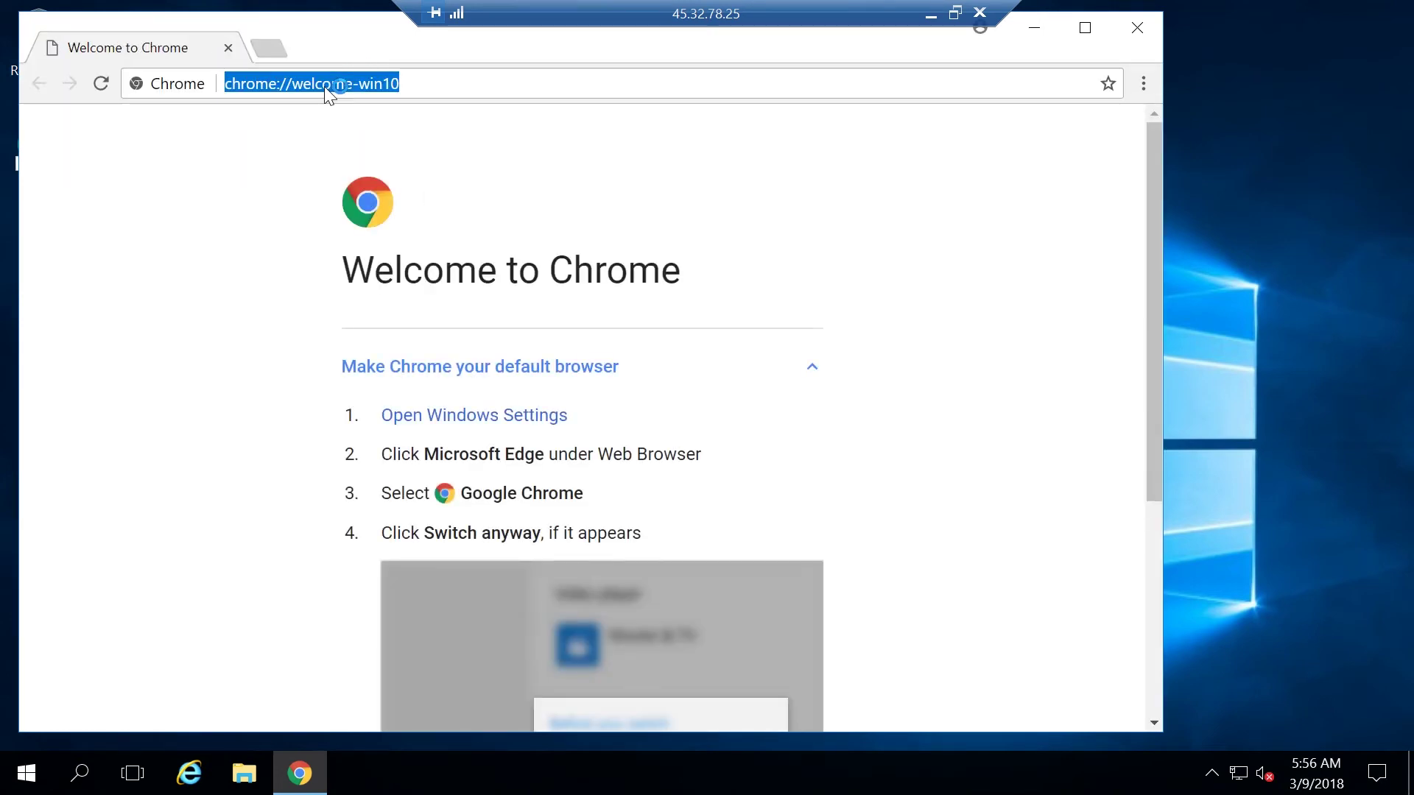
type("haasonline.co")
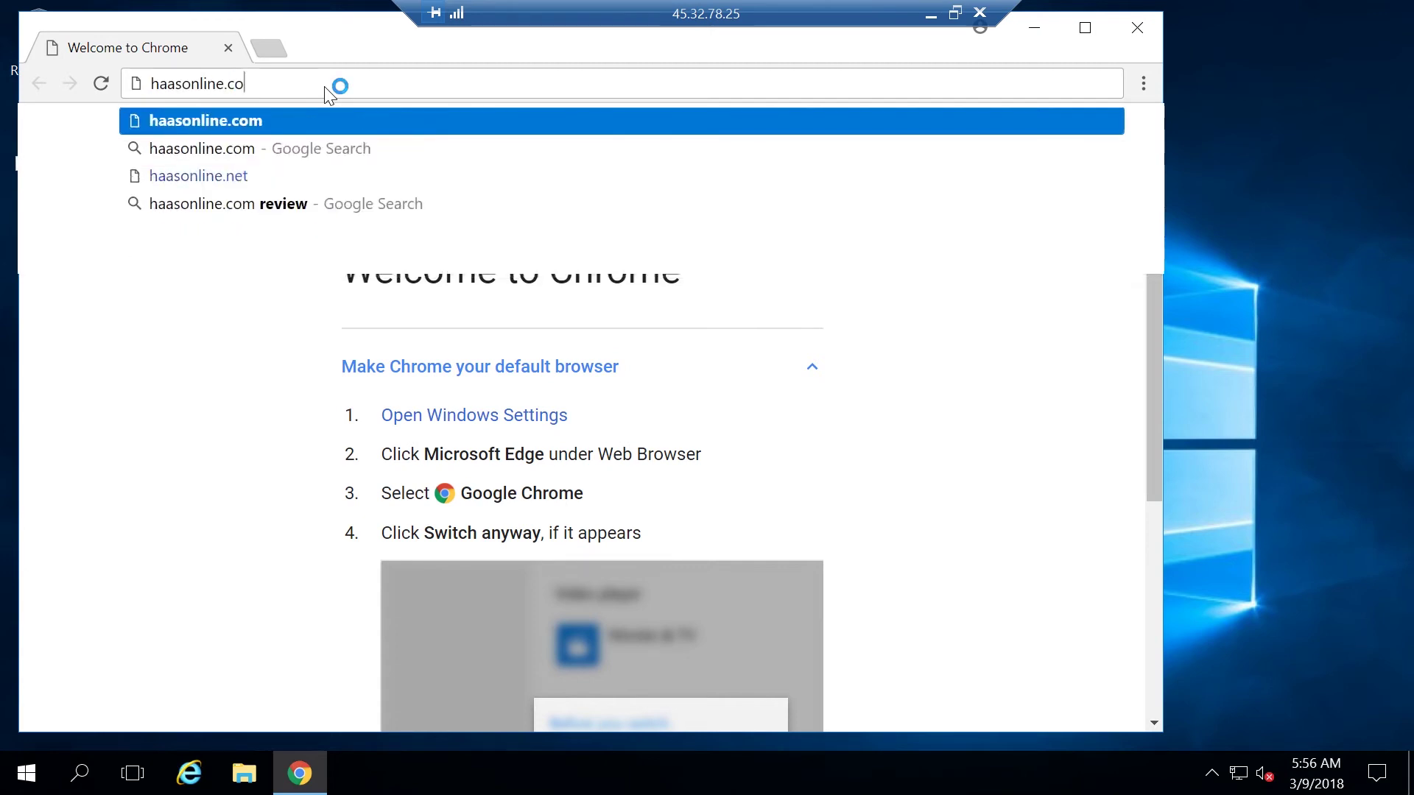
key("Return")
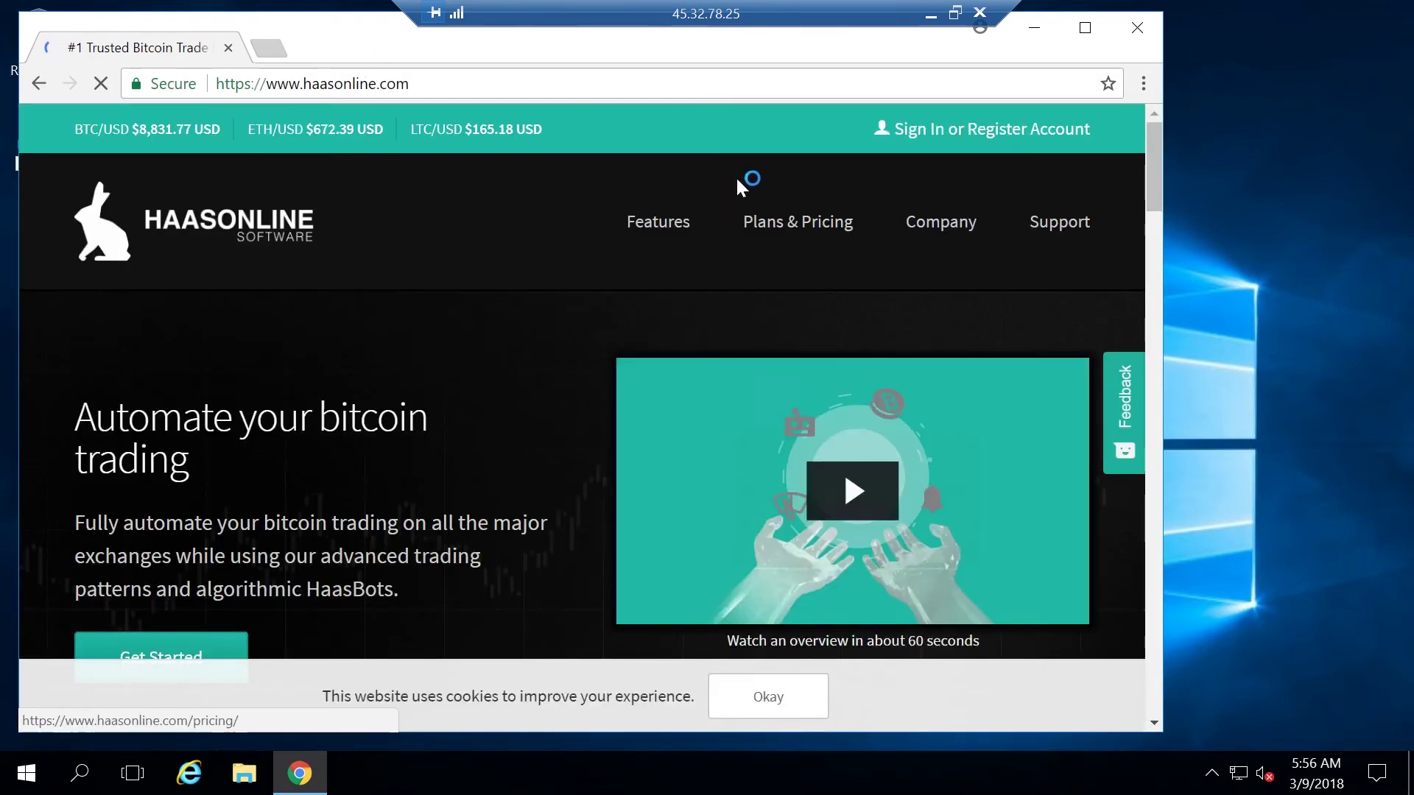
left_click(982, 129)
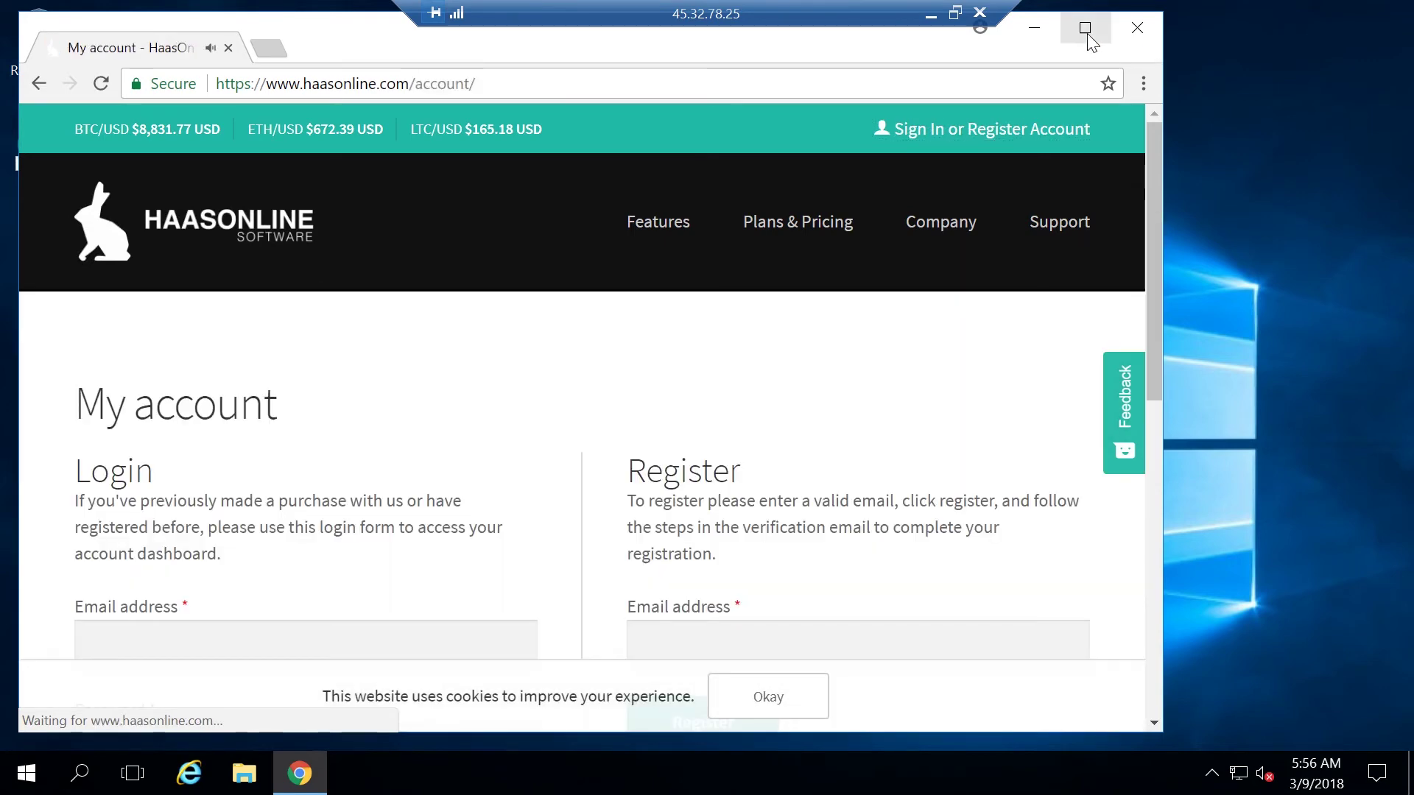
left_click(1085, 27)
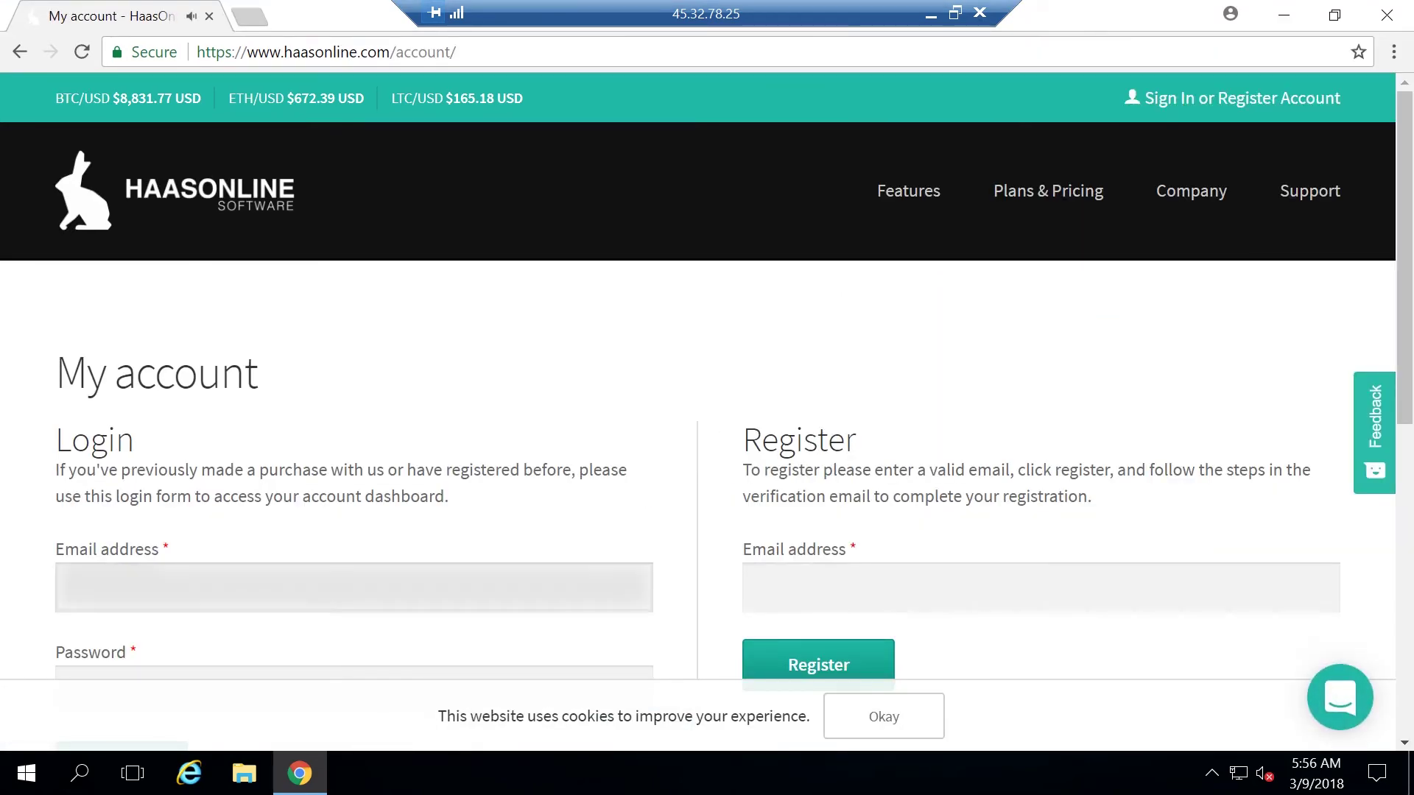
type("user@gmail.com")
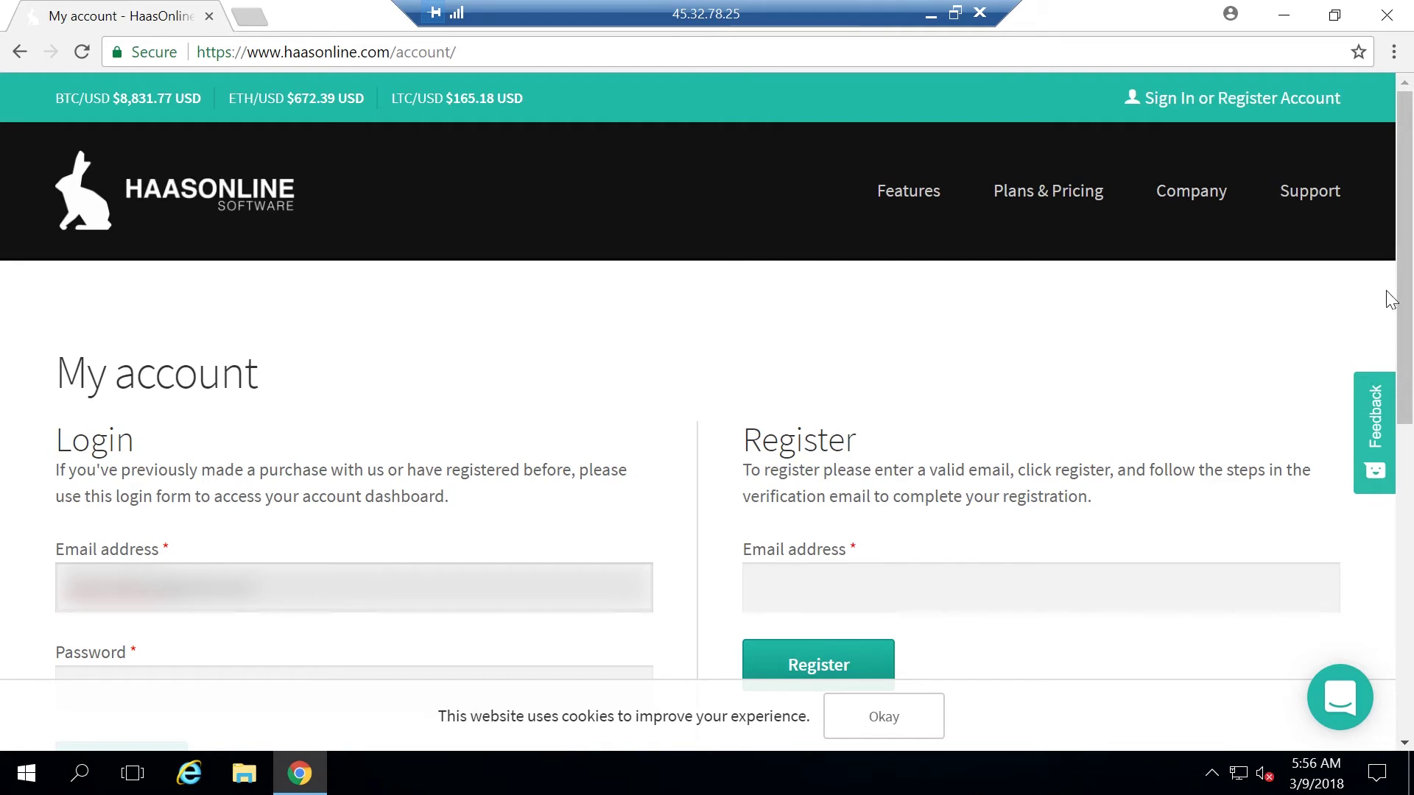
key("Tab")
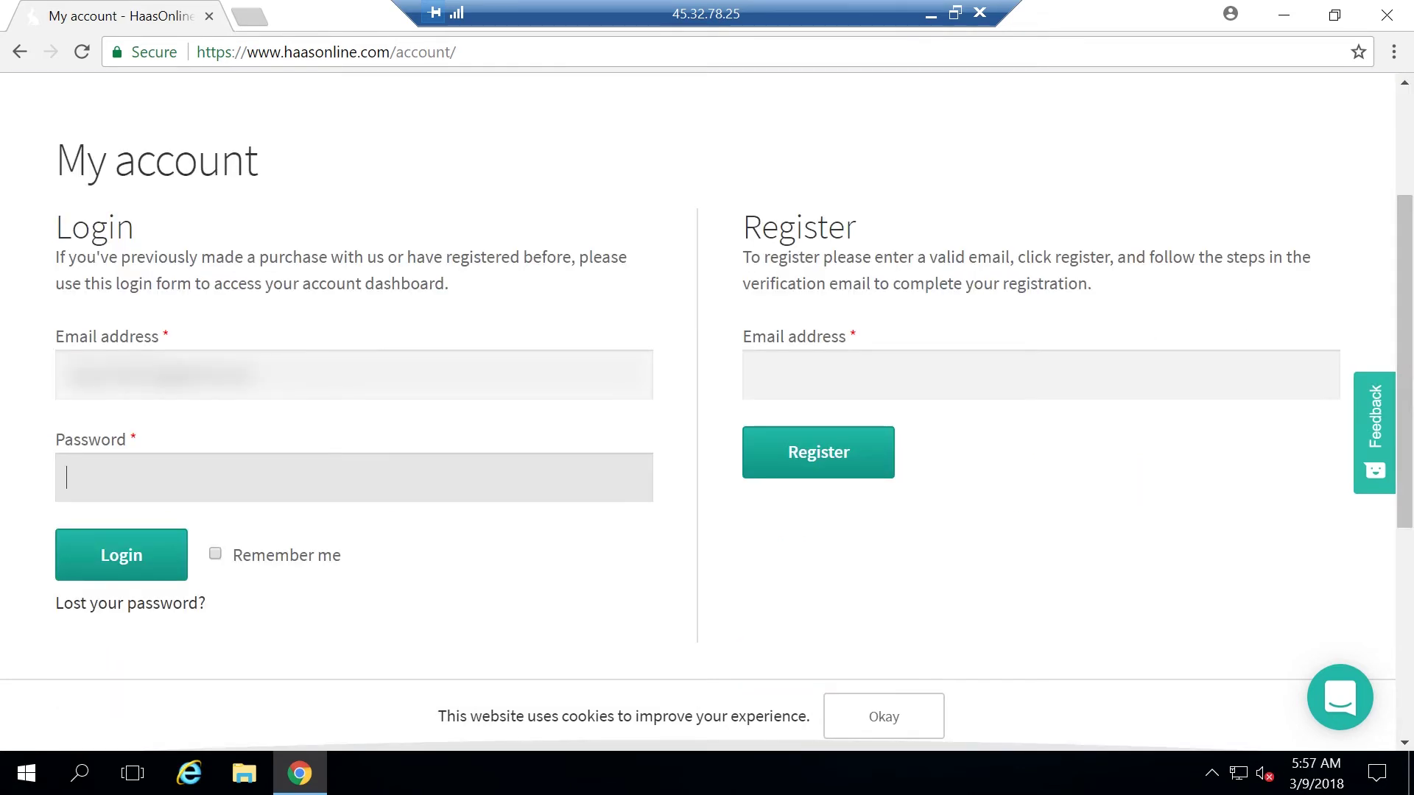
type("••••••••••••••••")
key("Return")
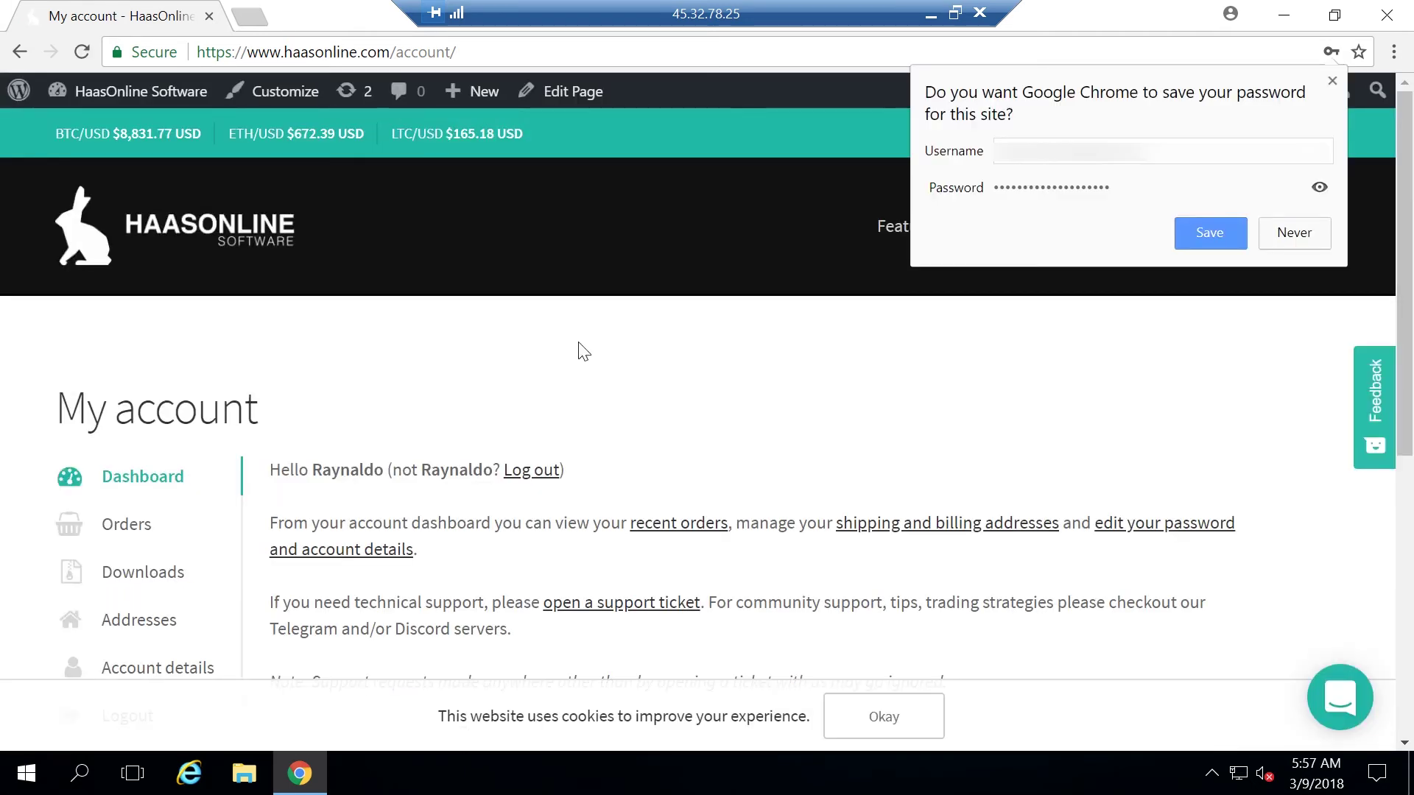
Decline saving the password and download AllPlatforms.zip from the account's Downloads page
left_click(1270, 240)
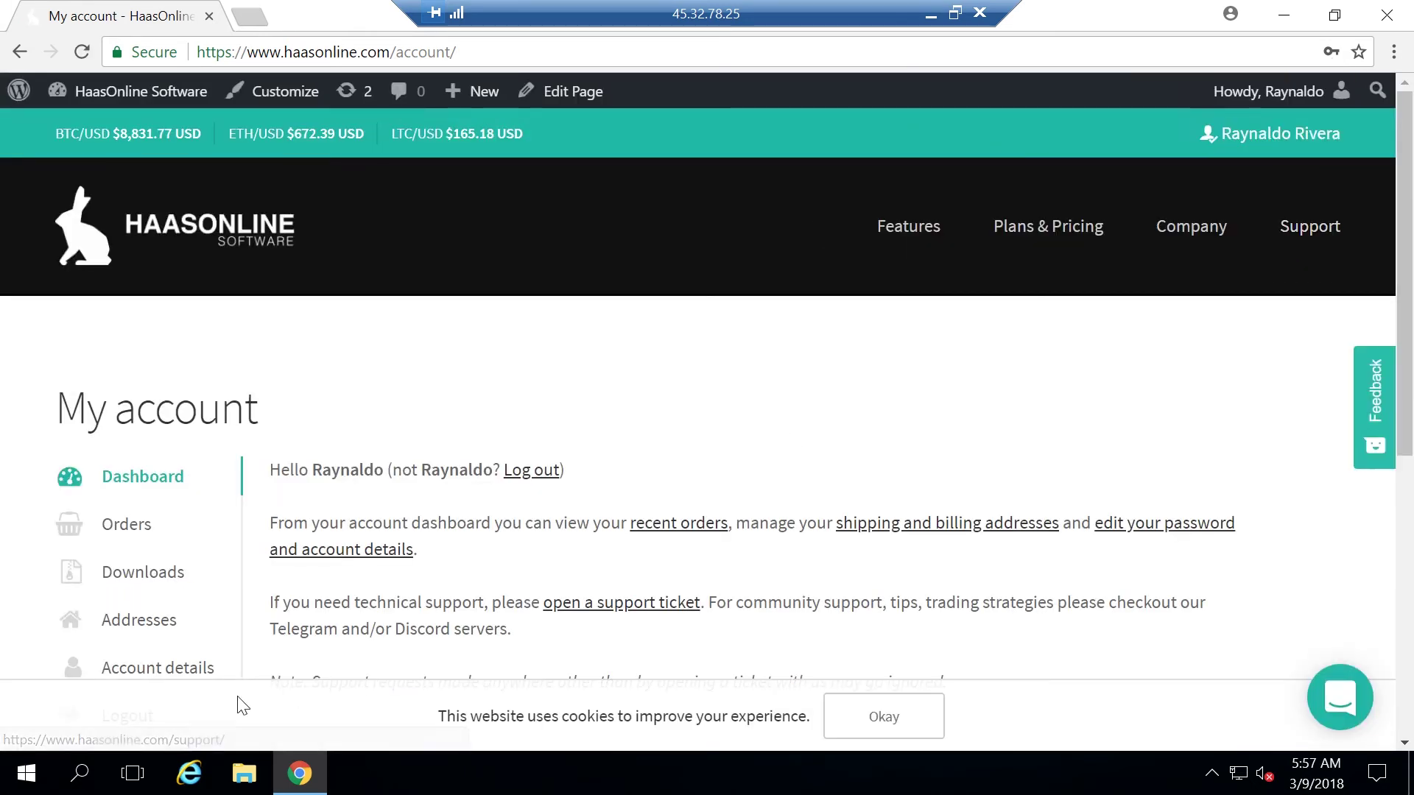
left_click(163, 578)
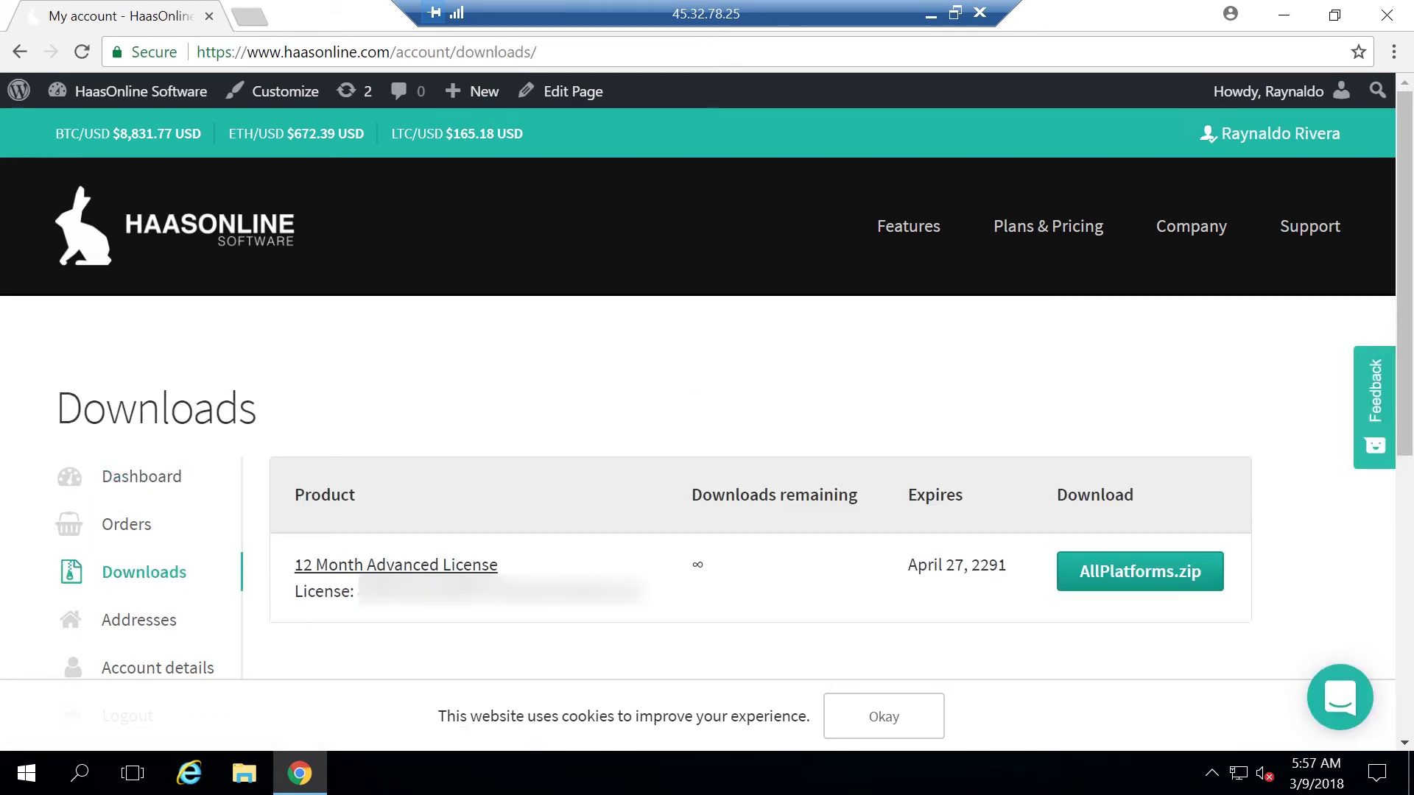
left_click(1147, 570)
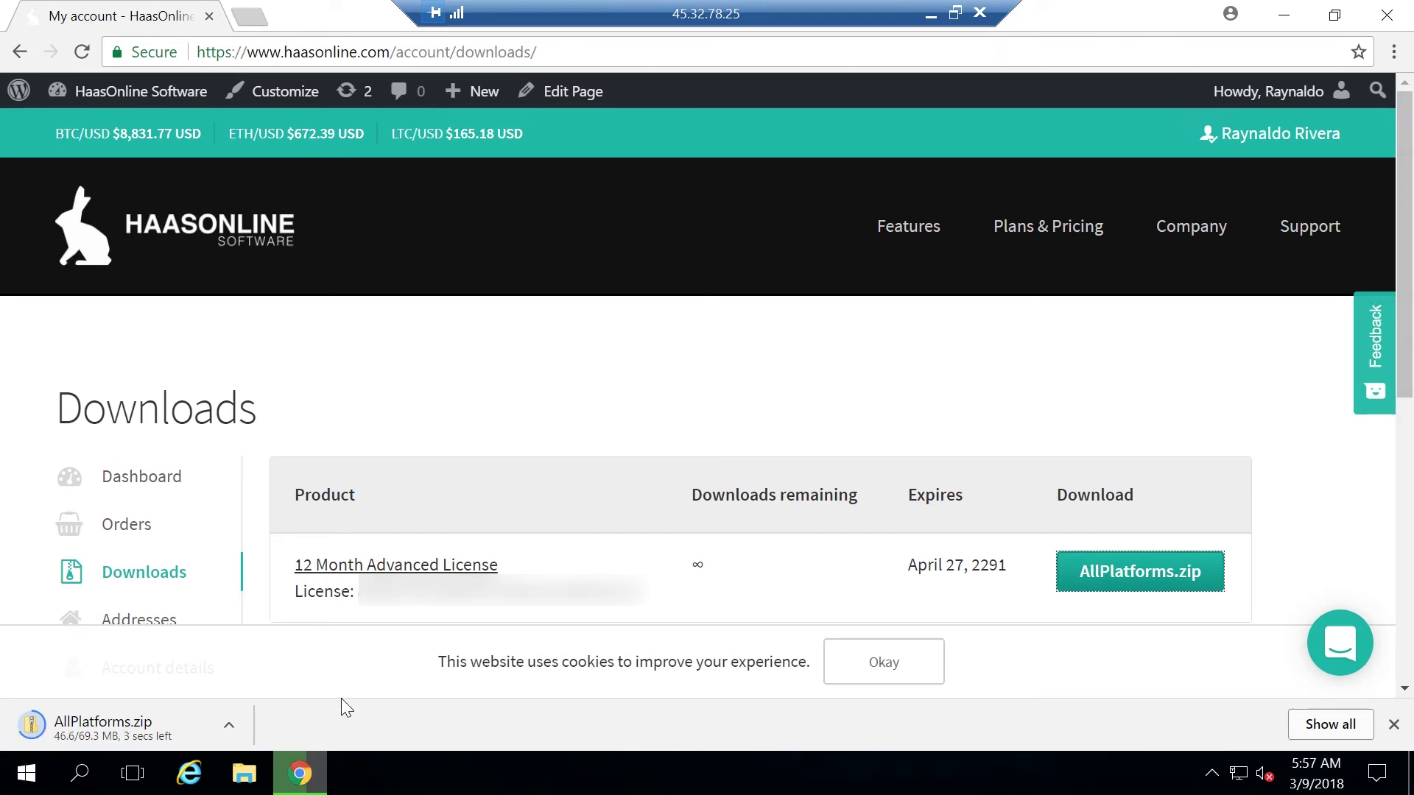
Extract AllPlatforms.zip in the Downloads folder to the default AllPlatforms destination
left_click(242, 767)
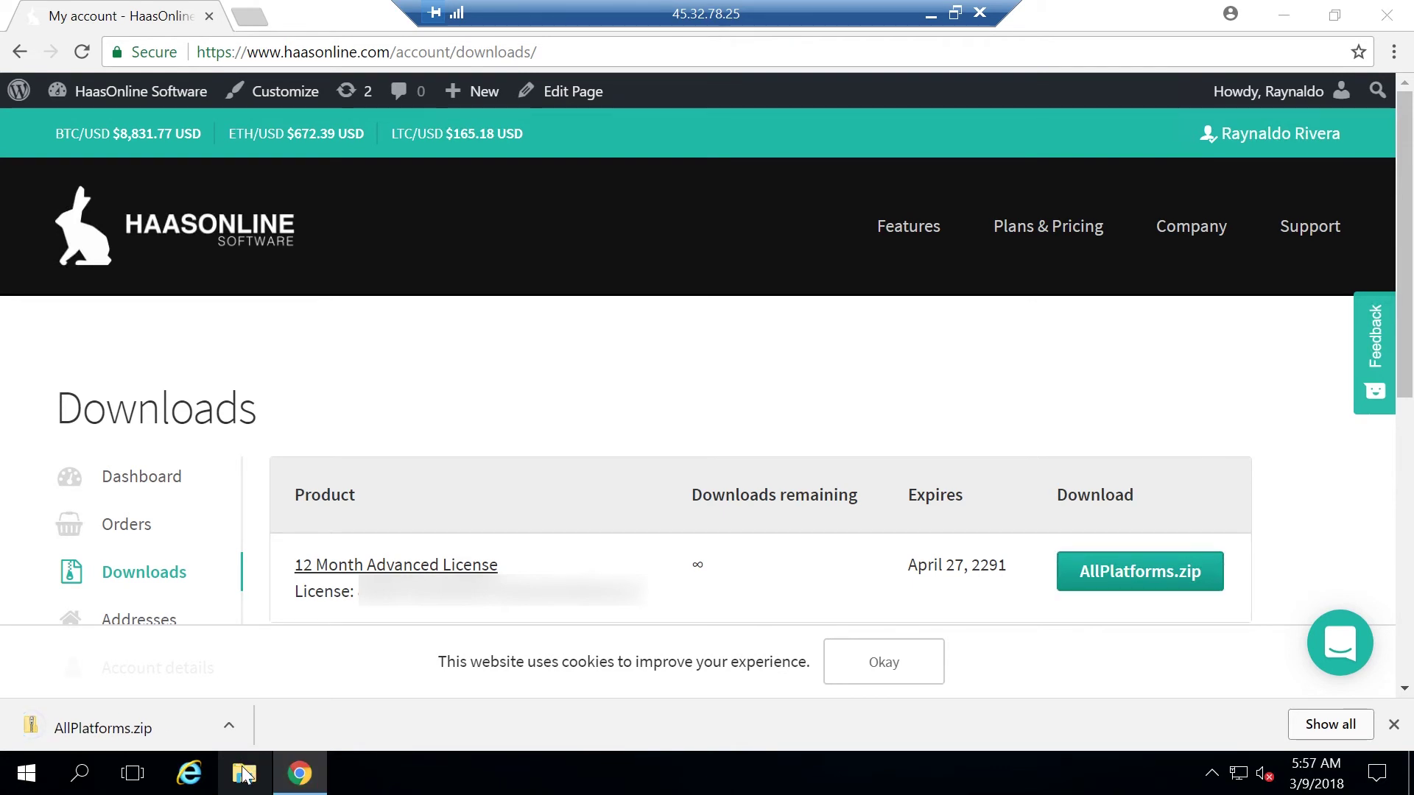
left_click(354, 233)
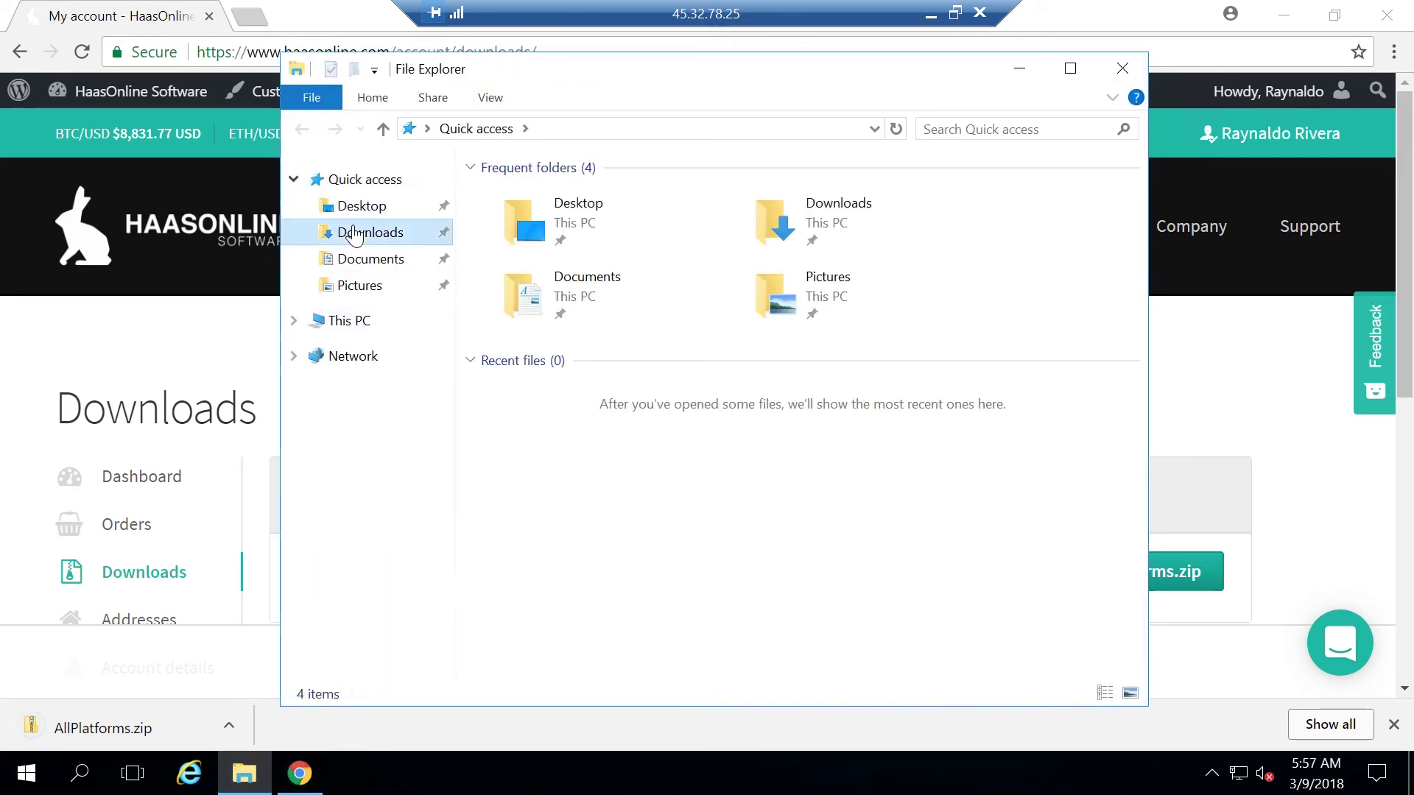
left_click(515, 197)
right_click(519, 197)
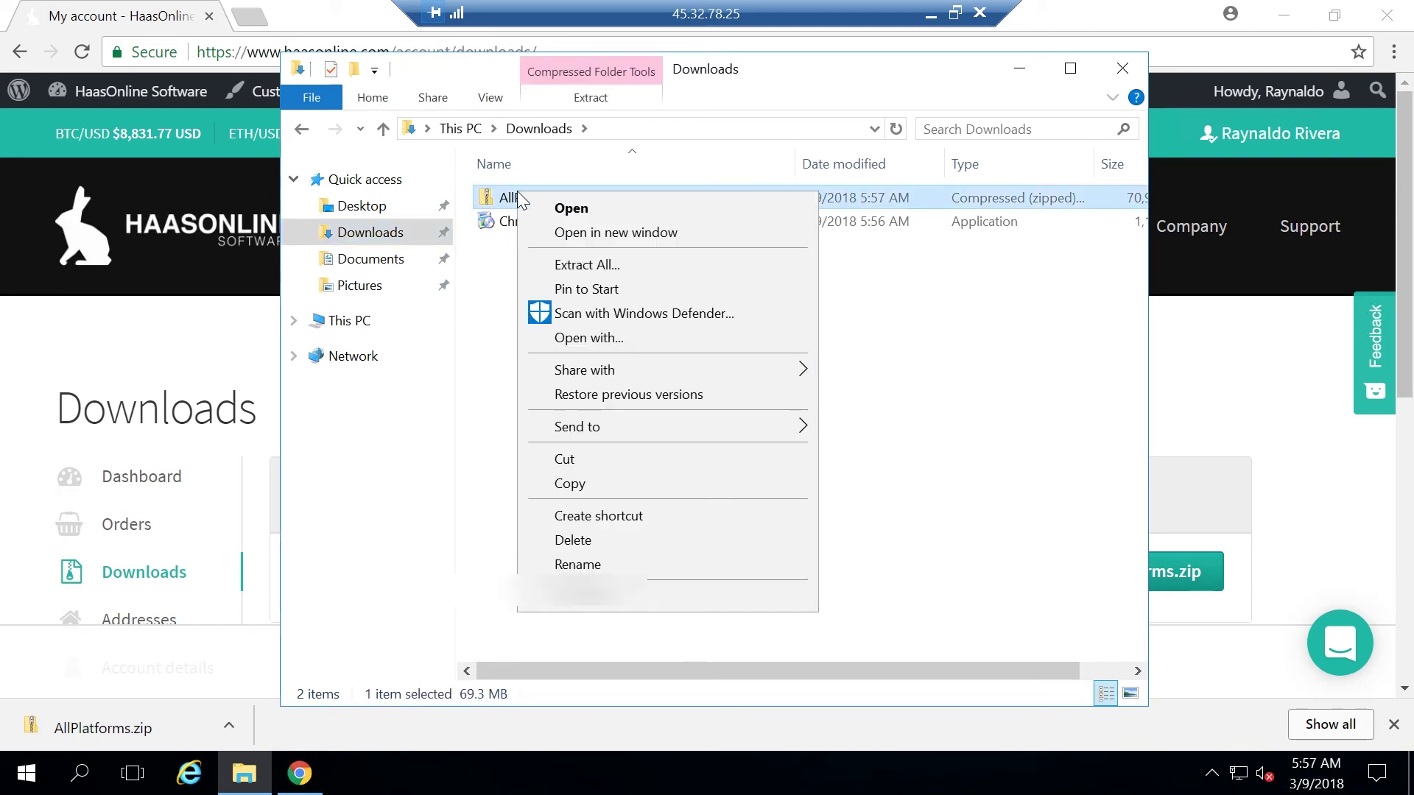
left_click(653, 266)
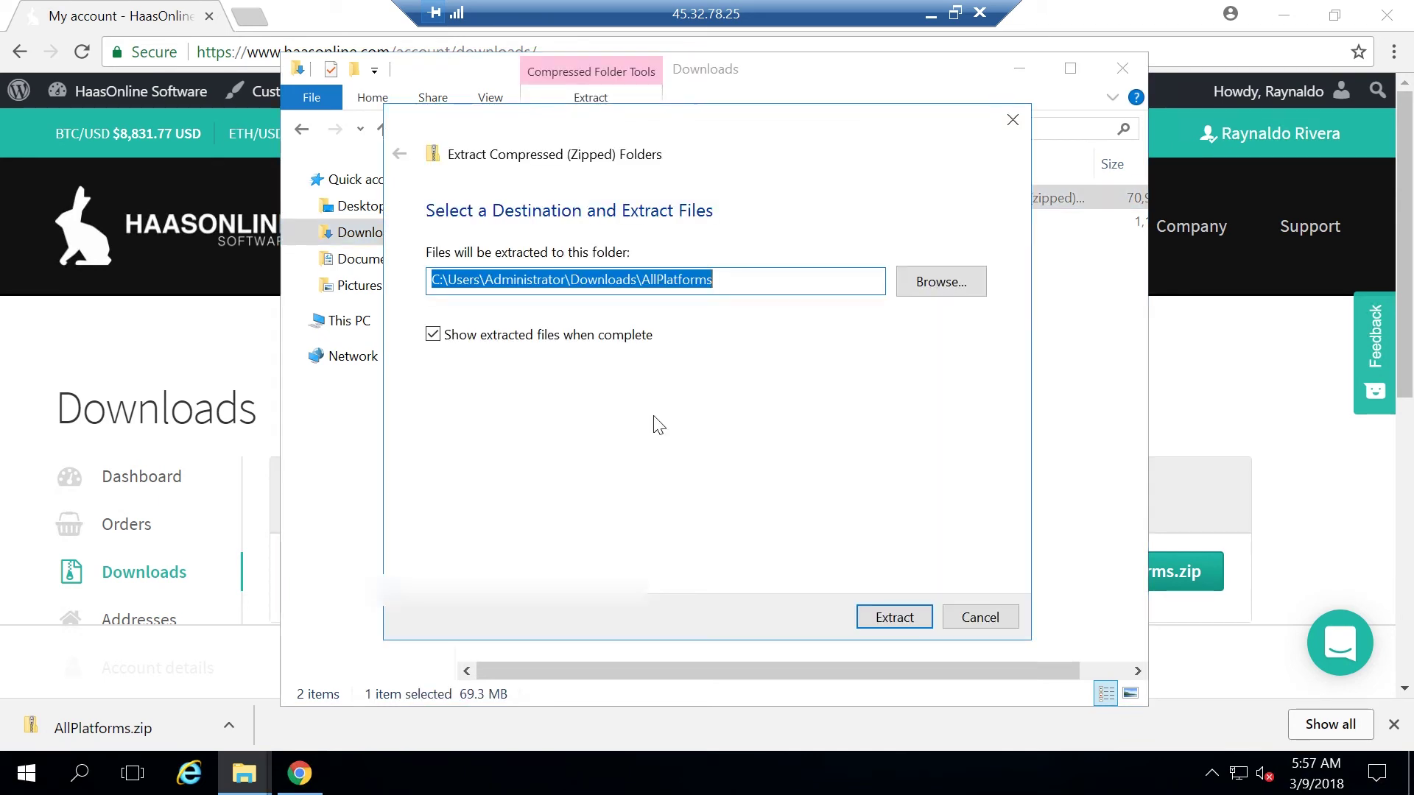
left_click(887, 621)
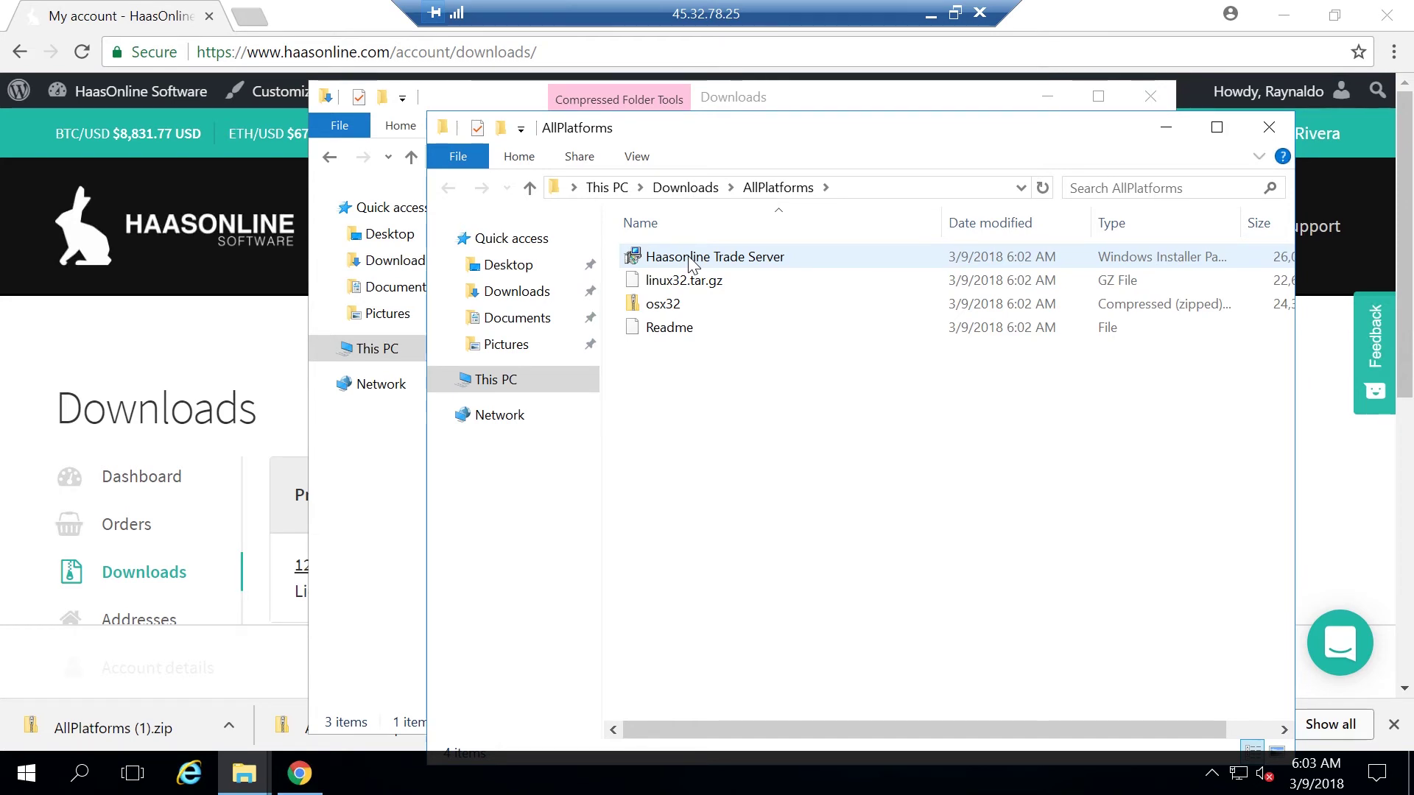
Unblock the Haasonline Trade Server installer in its file properties
right_click(692, 258)
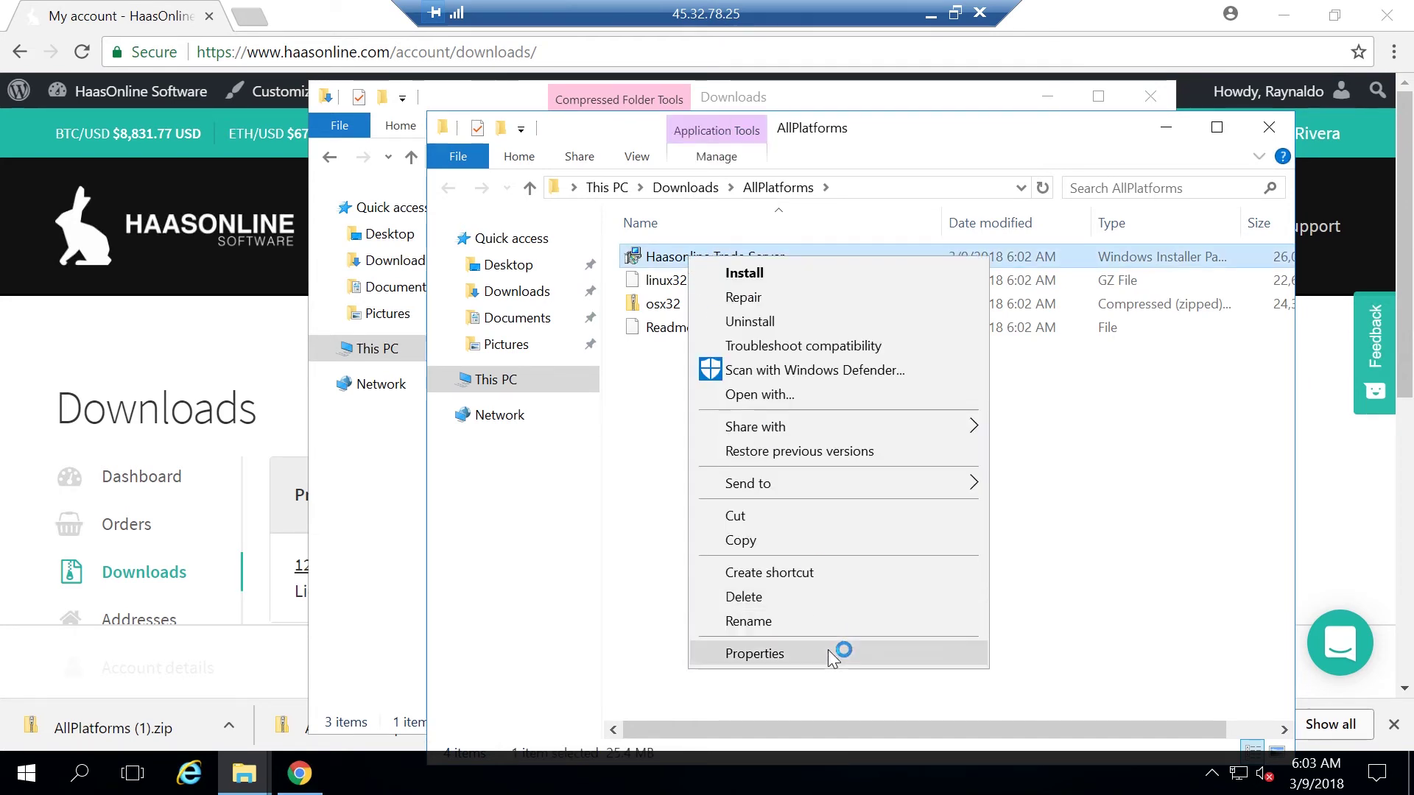
left_click(836, 654)
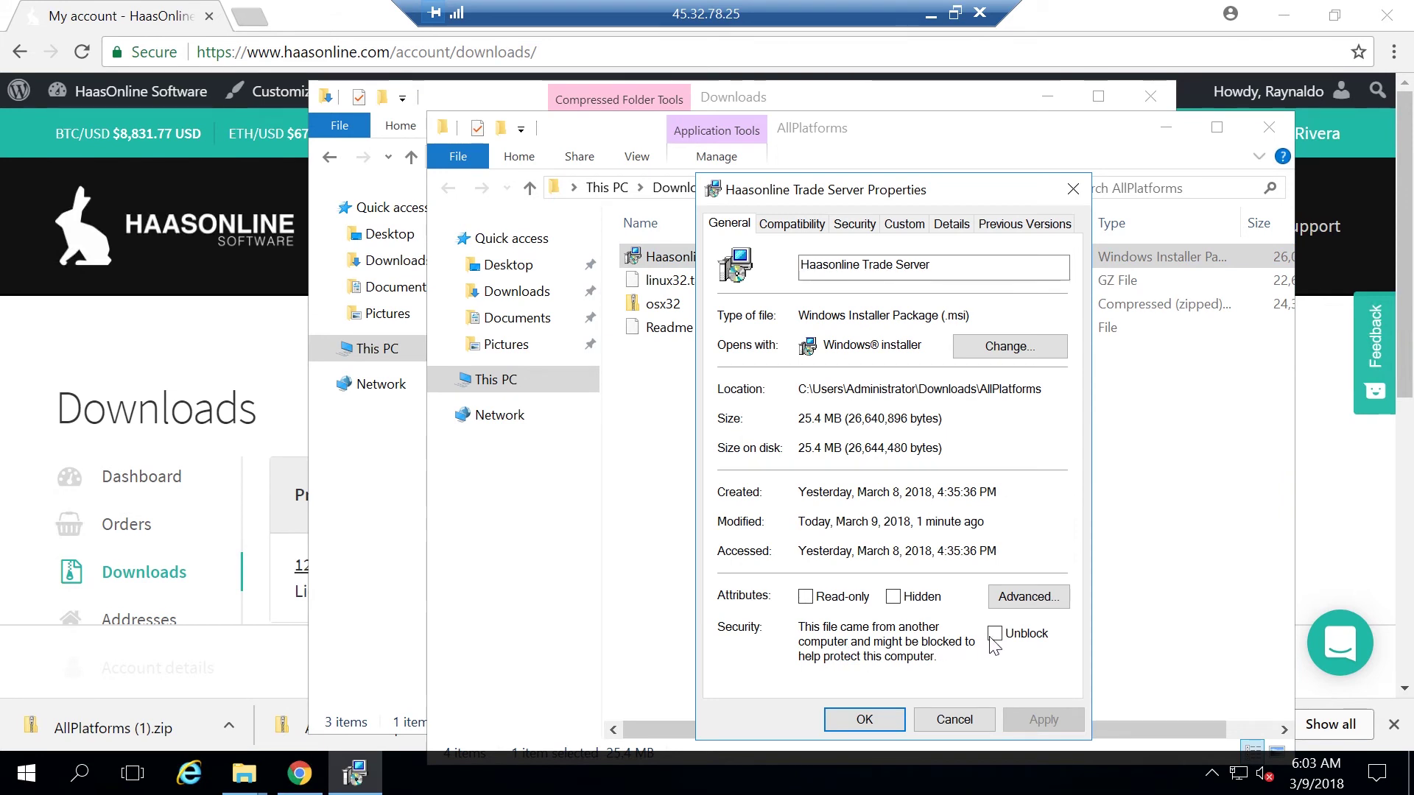
left_click(994, 634)
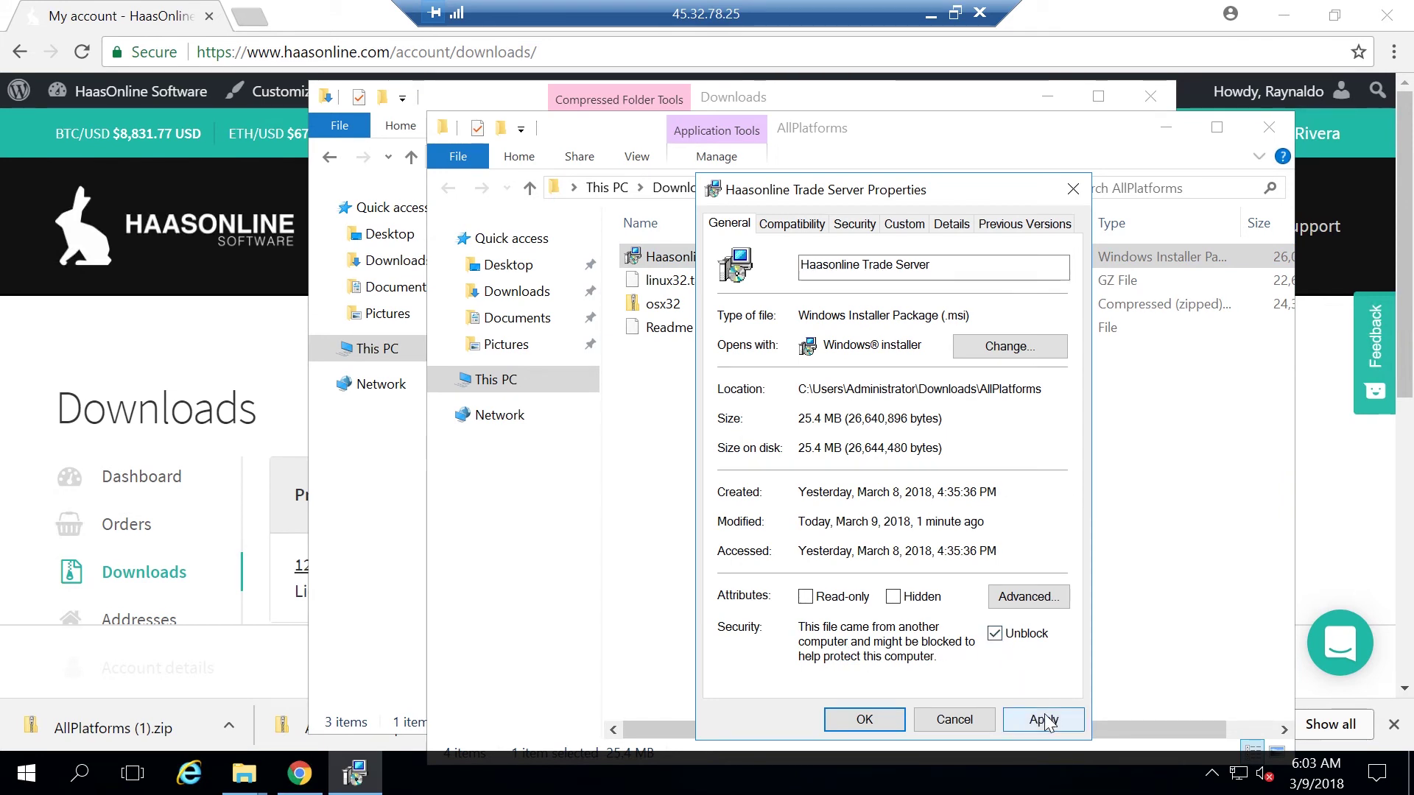
left_click(1043, 720)
left_click(863, 720)
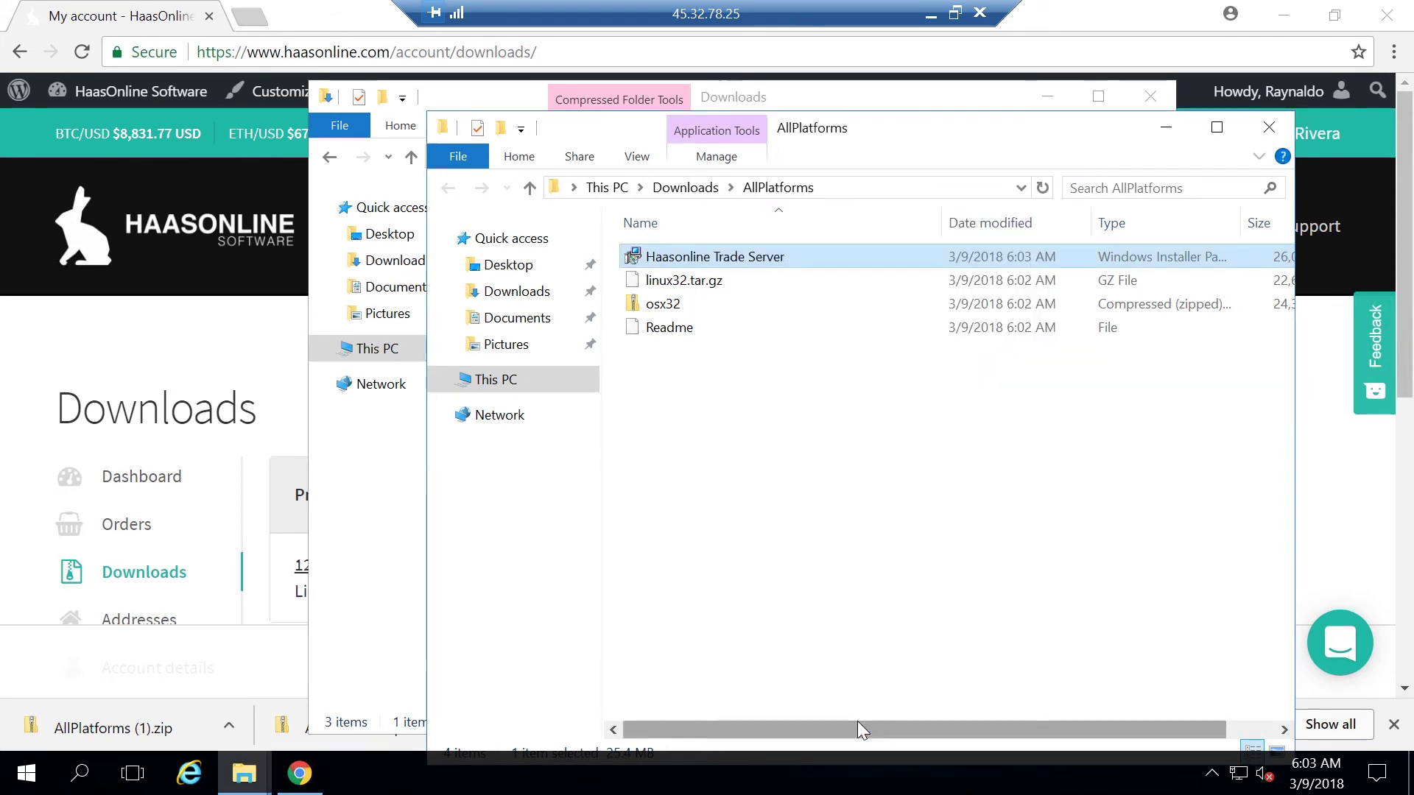
Install Haasonline Trade Server with default settings and close both Explorer windows
double_click(723, 258)
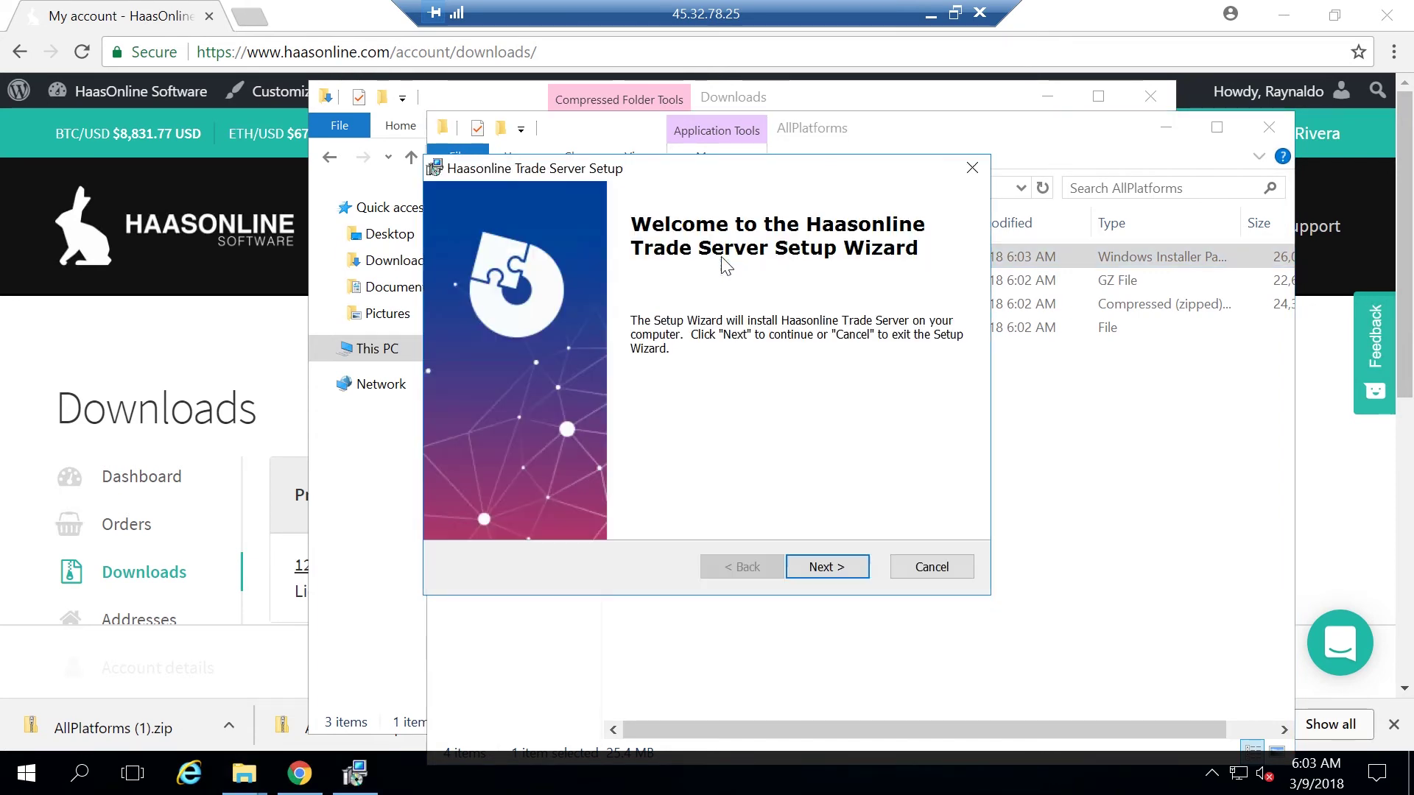
left_click(819, 568)
left_click(818, 570)
left_click(813, 564)
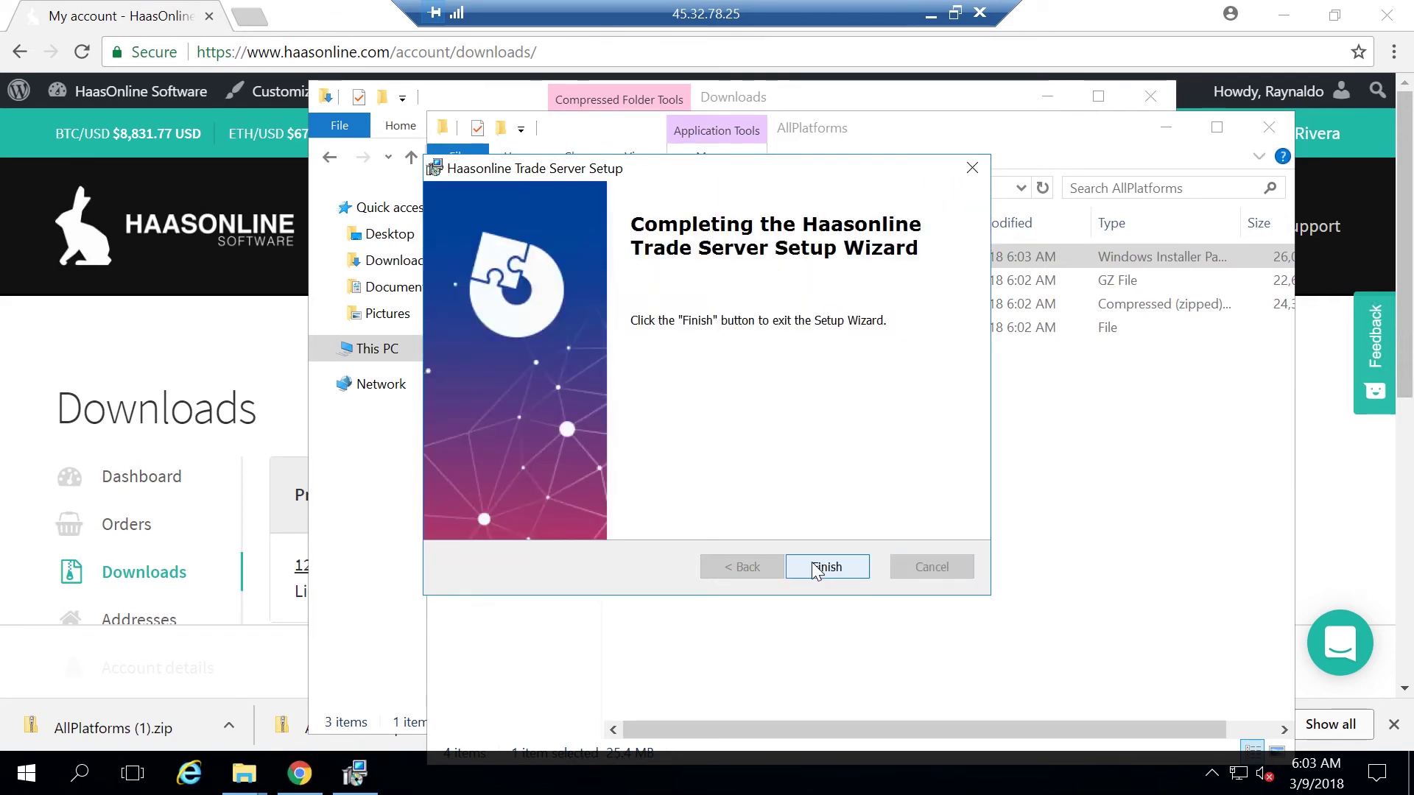
left_click(817, 566)
left_click(1283, 137)
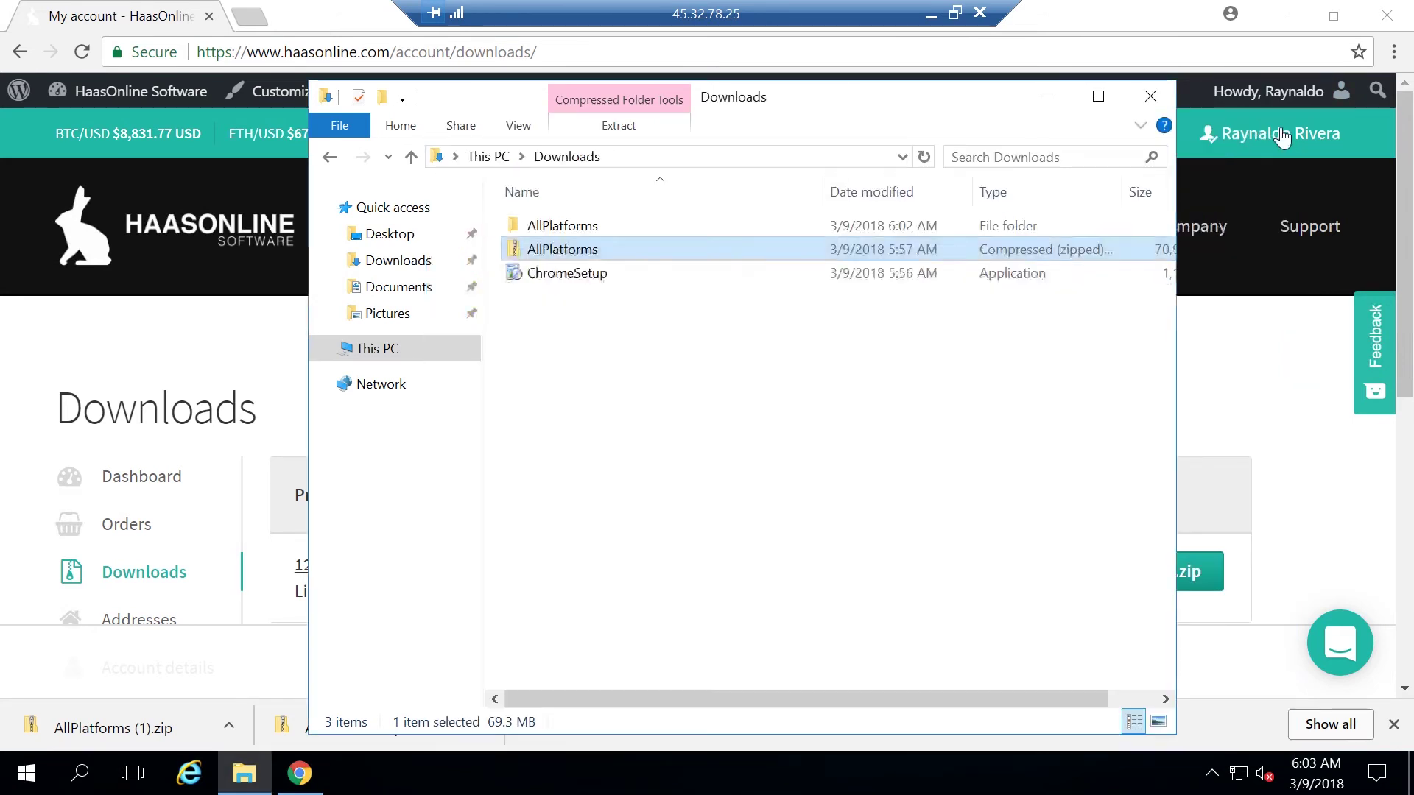
left_click(1145, 95)
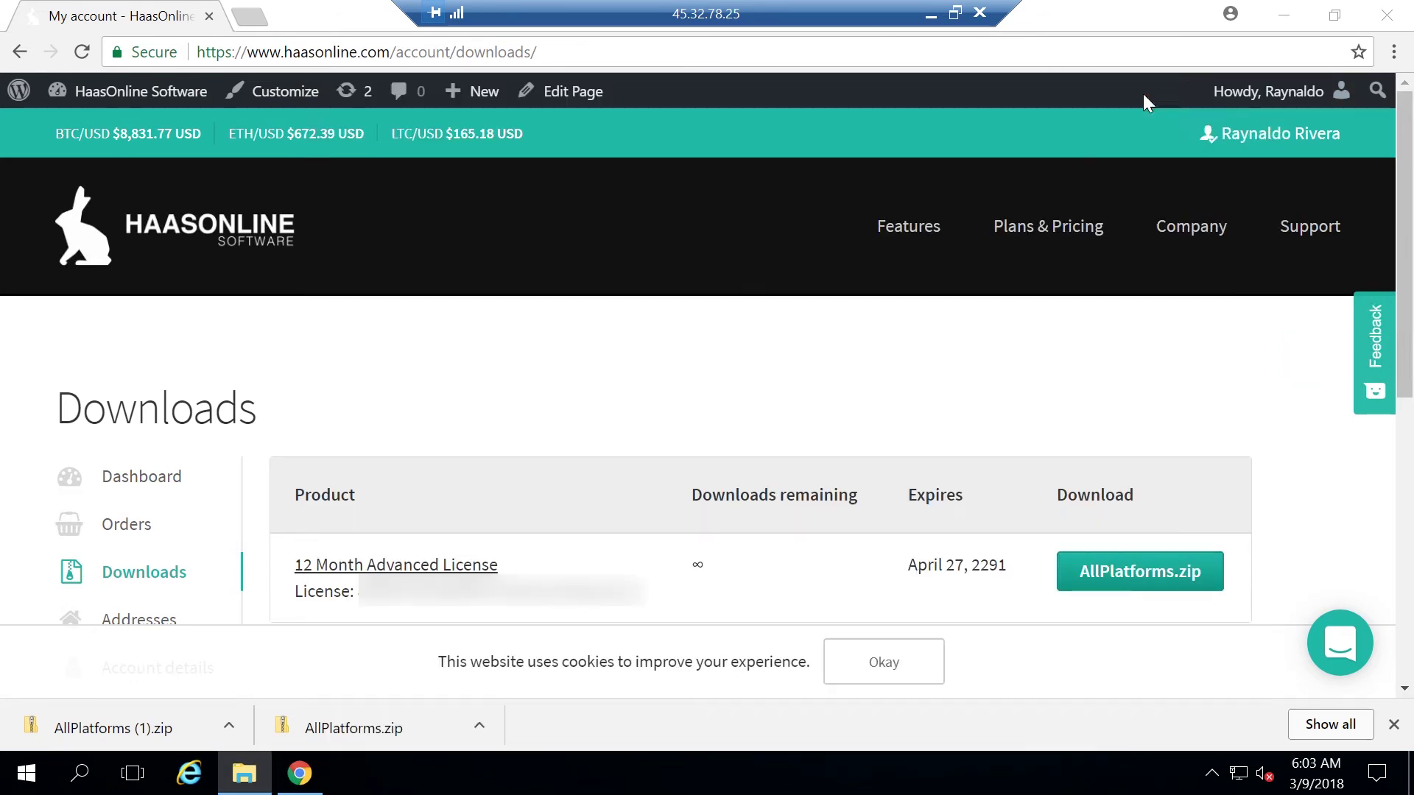
Launch Haasonline Trade Server from its desktop shortcut and open its interface in Google Chrome
left_click(1288, 20)
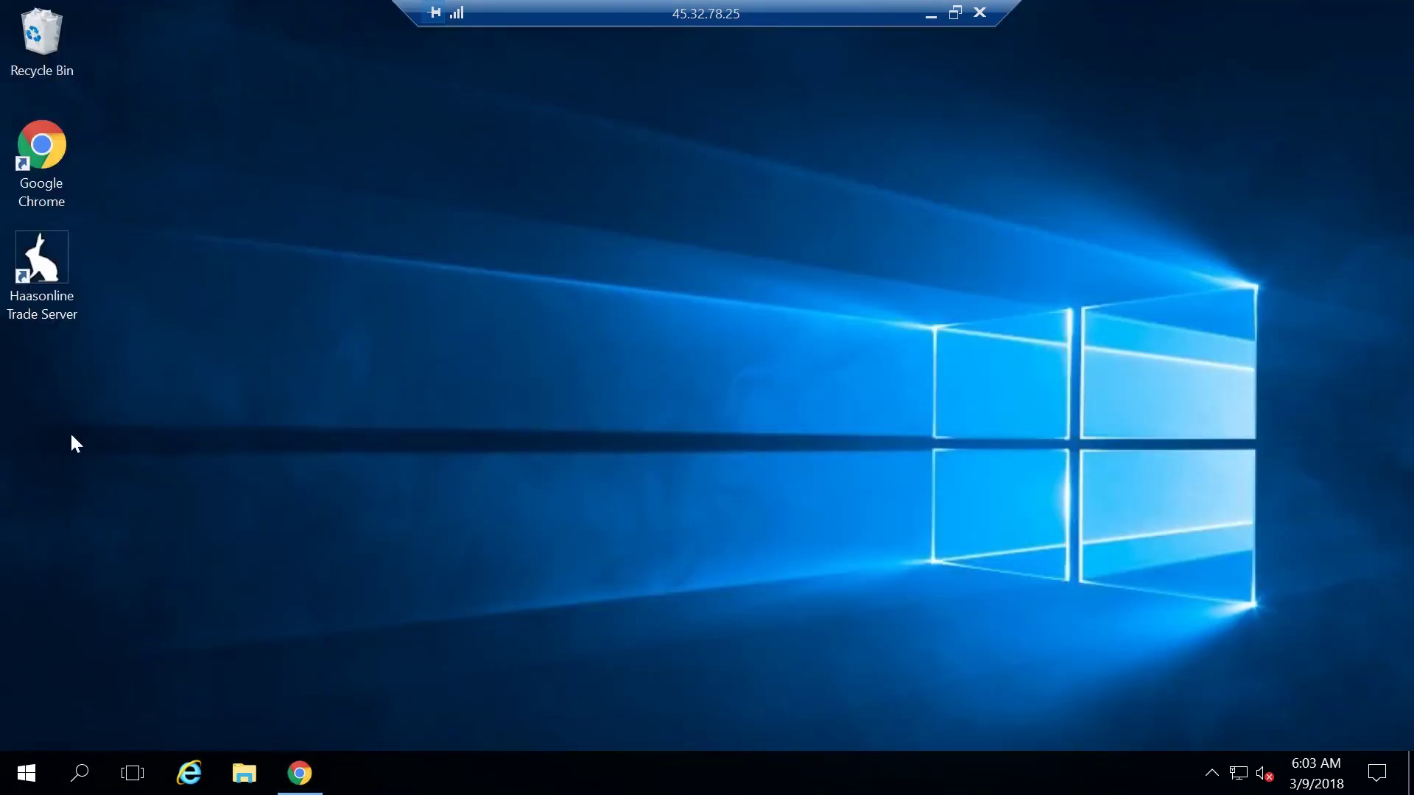
double_click(45, 259)
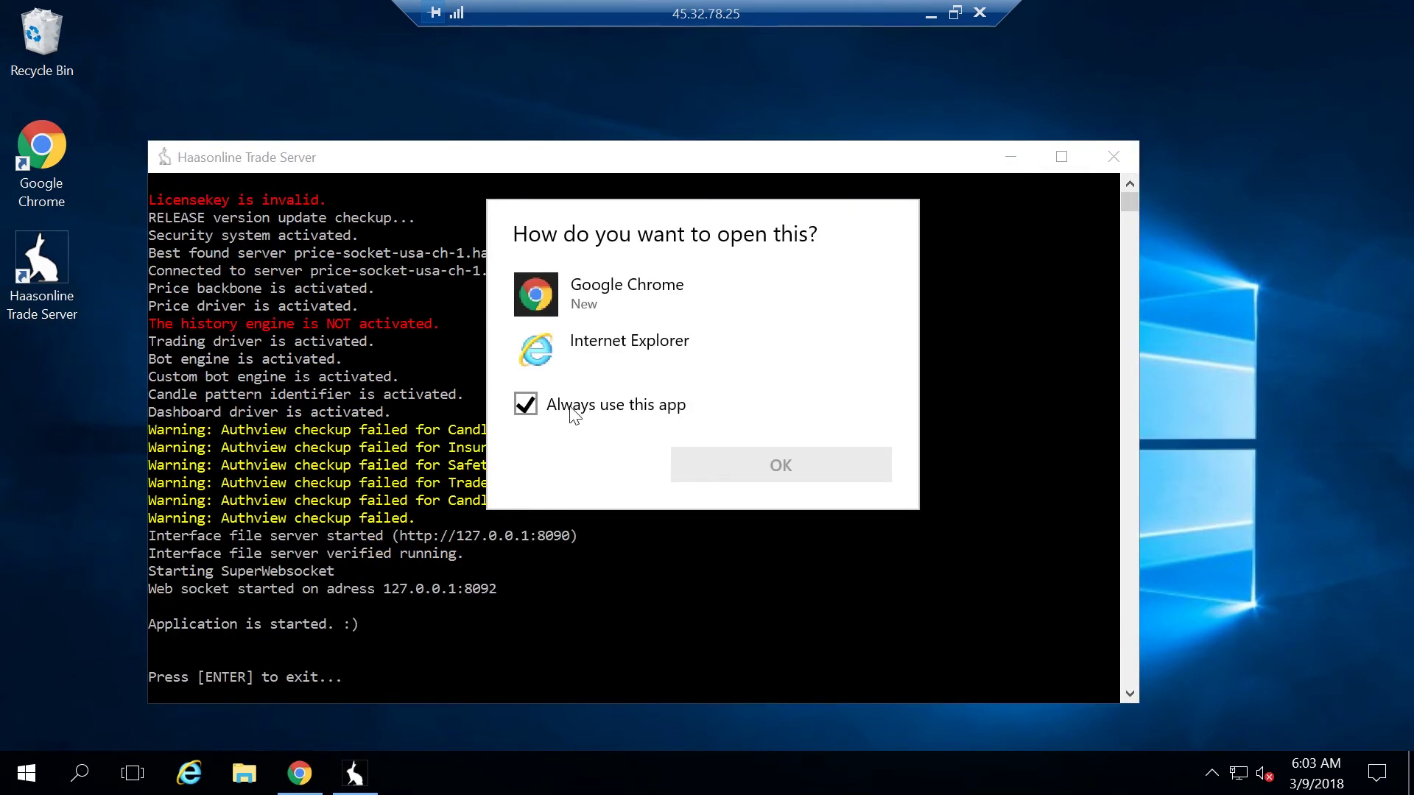
left_click(639, 308)
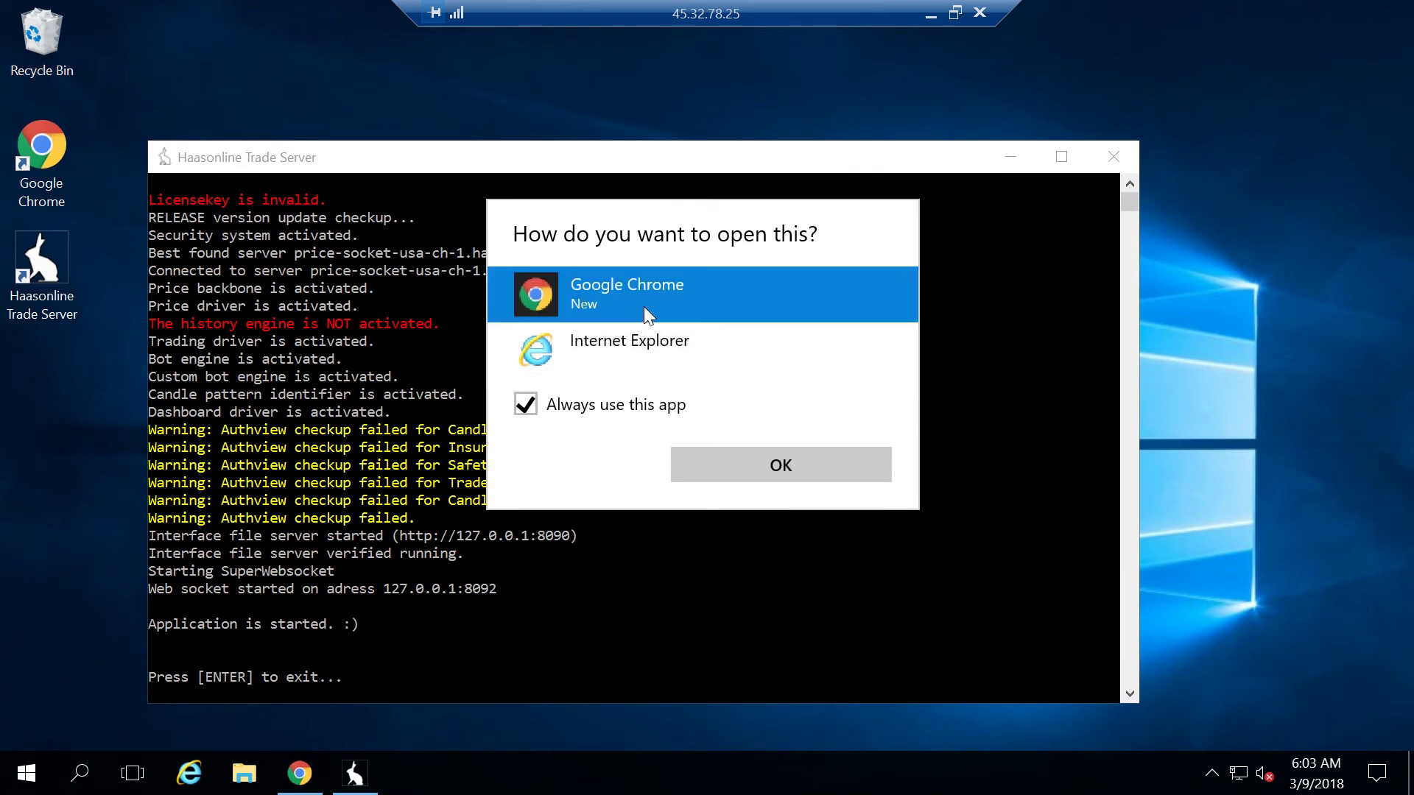
left_click(784, 471)
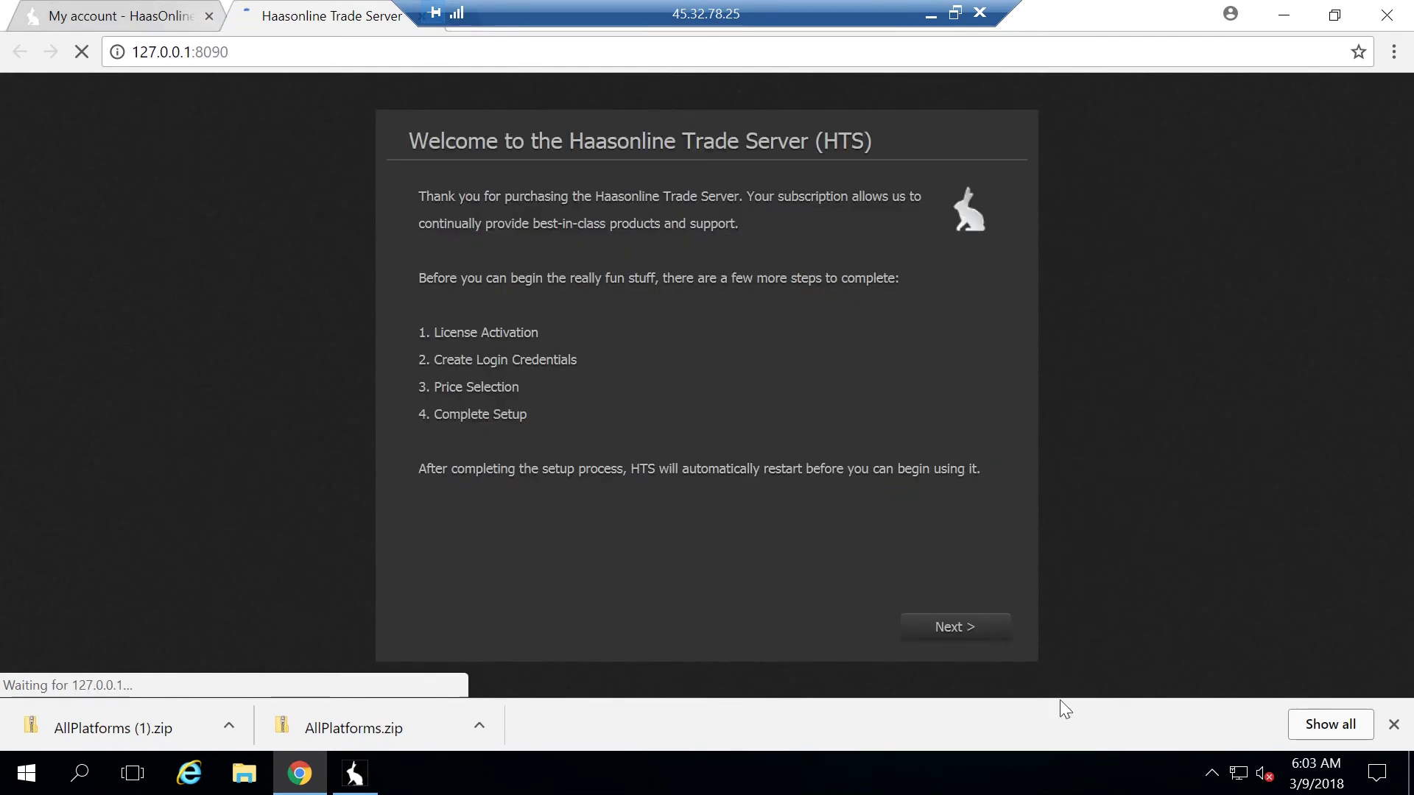
Copy the licence key from the Downloads page and submit it with the account e-mail
left_click(1391, 723)
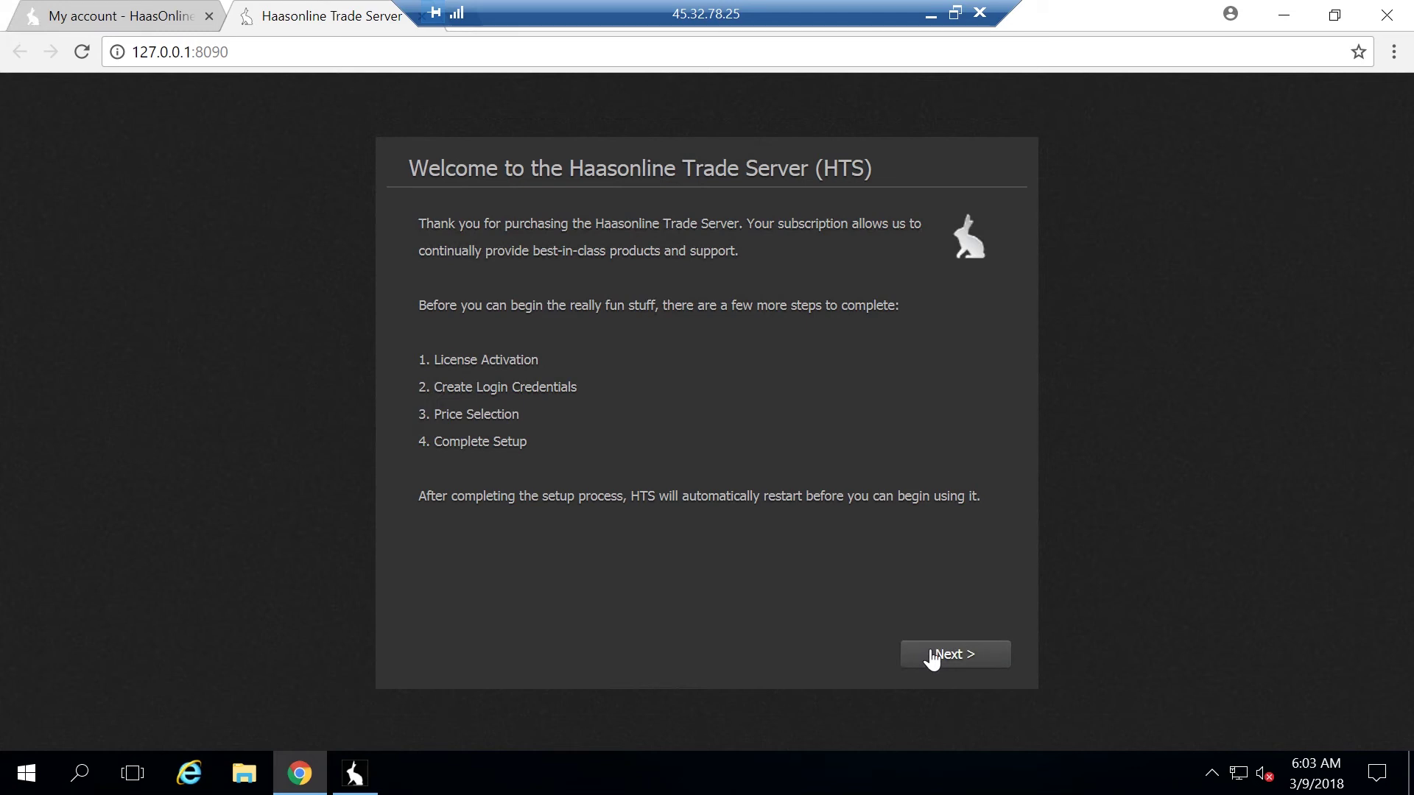
left_click(931, 655)
key("Tab")
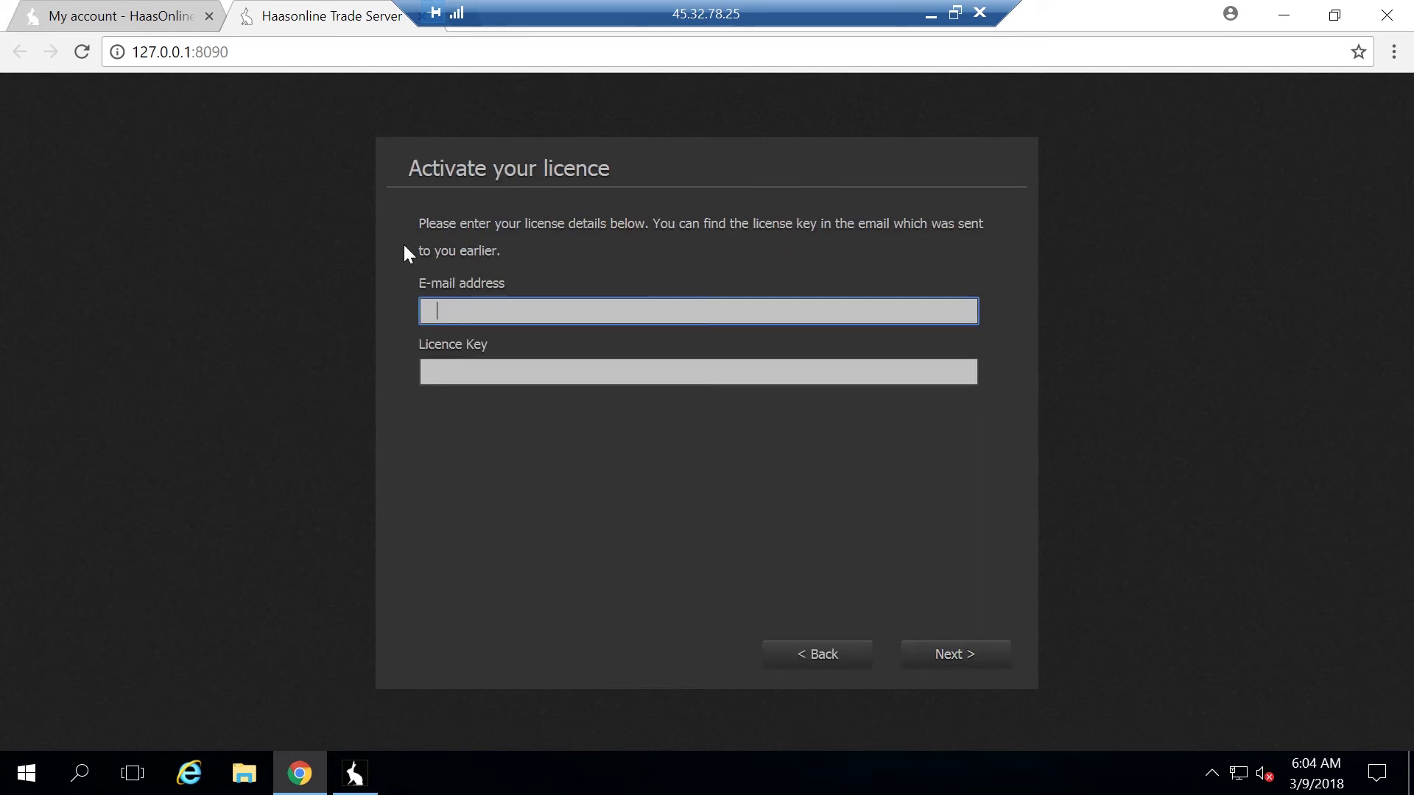
left_click(141, 25)
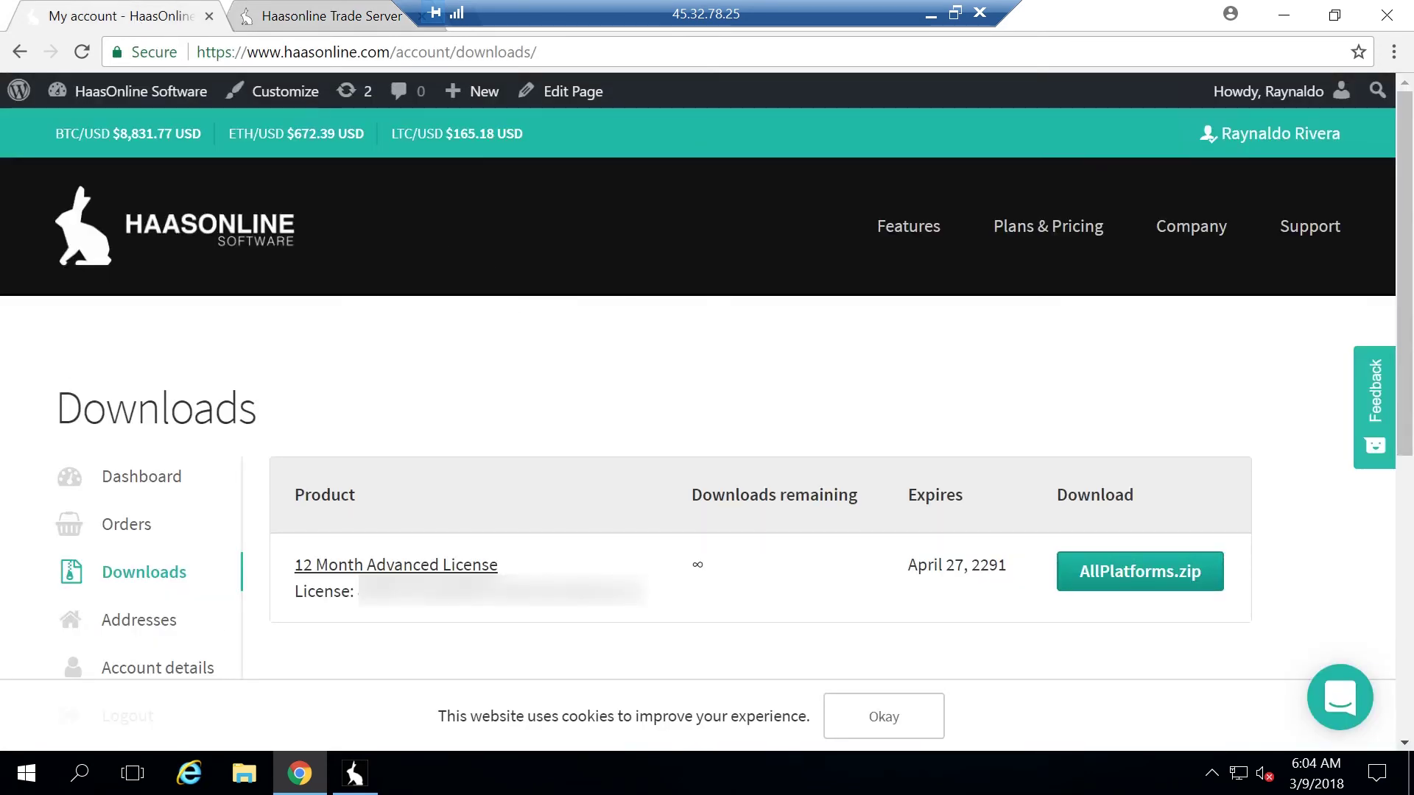
double_click(500, 591)
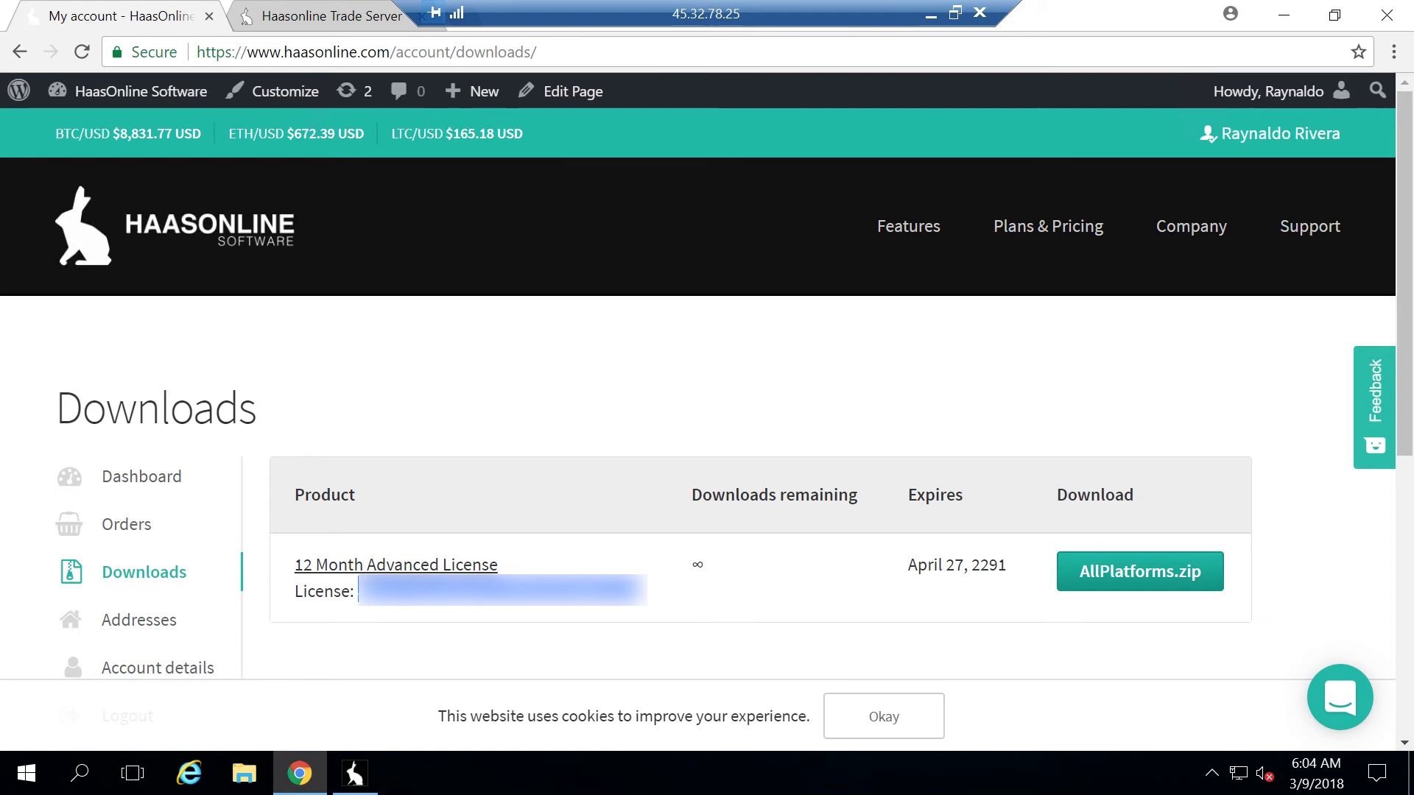
left_click(325, 22)
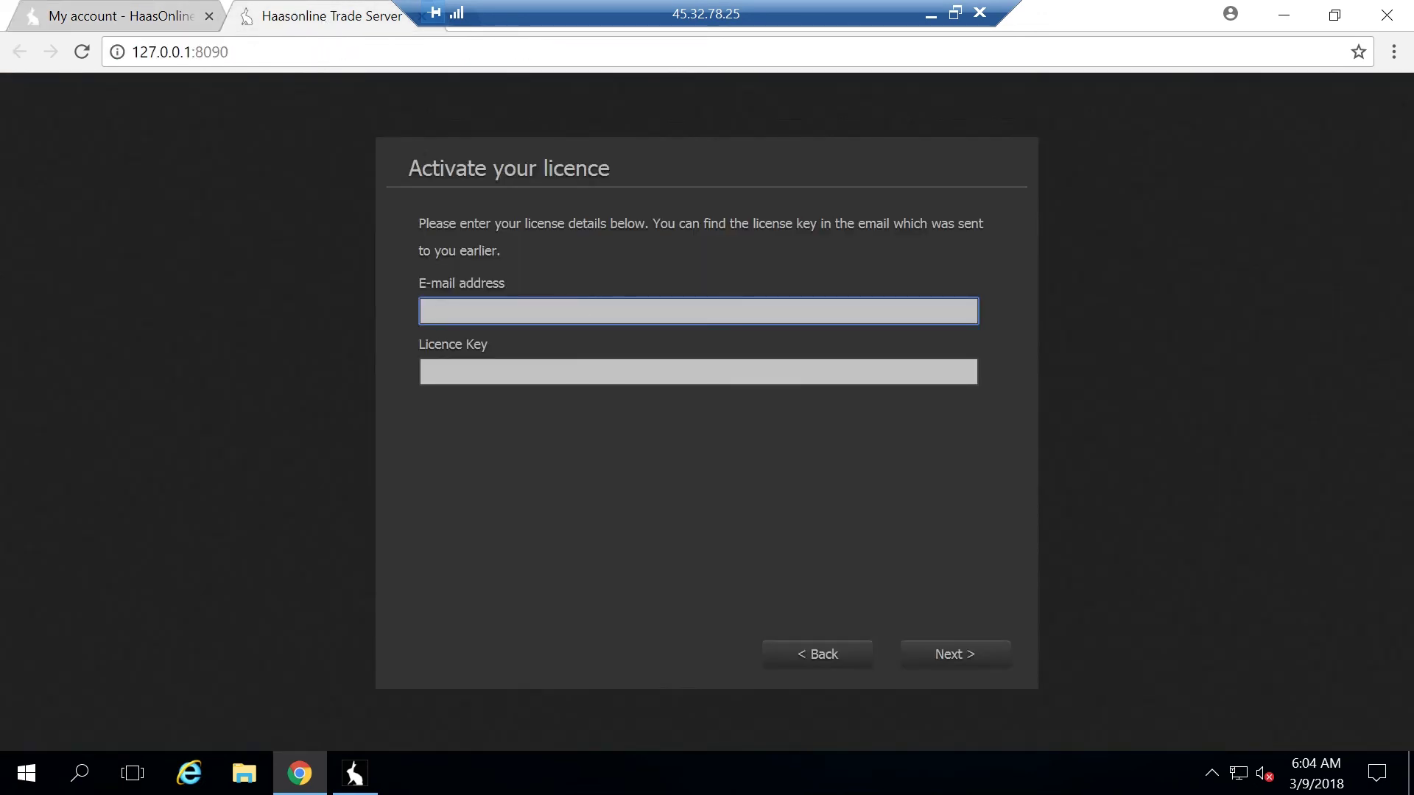
key("Tab")
key("ctrl+v")
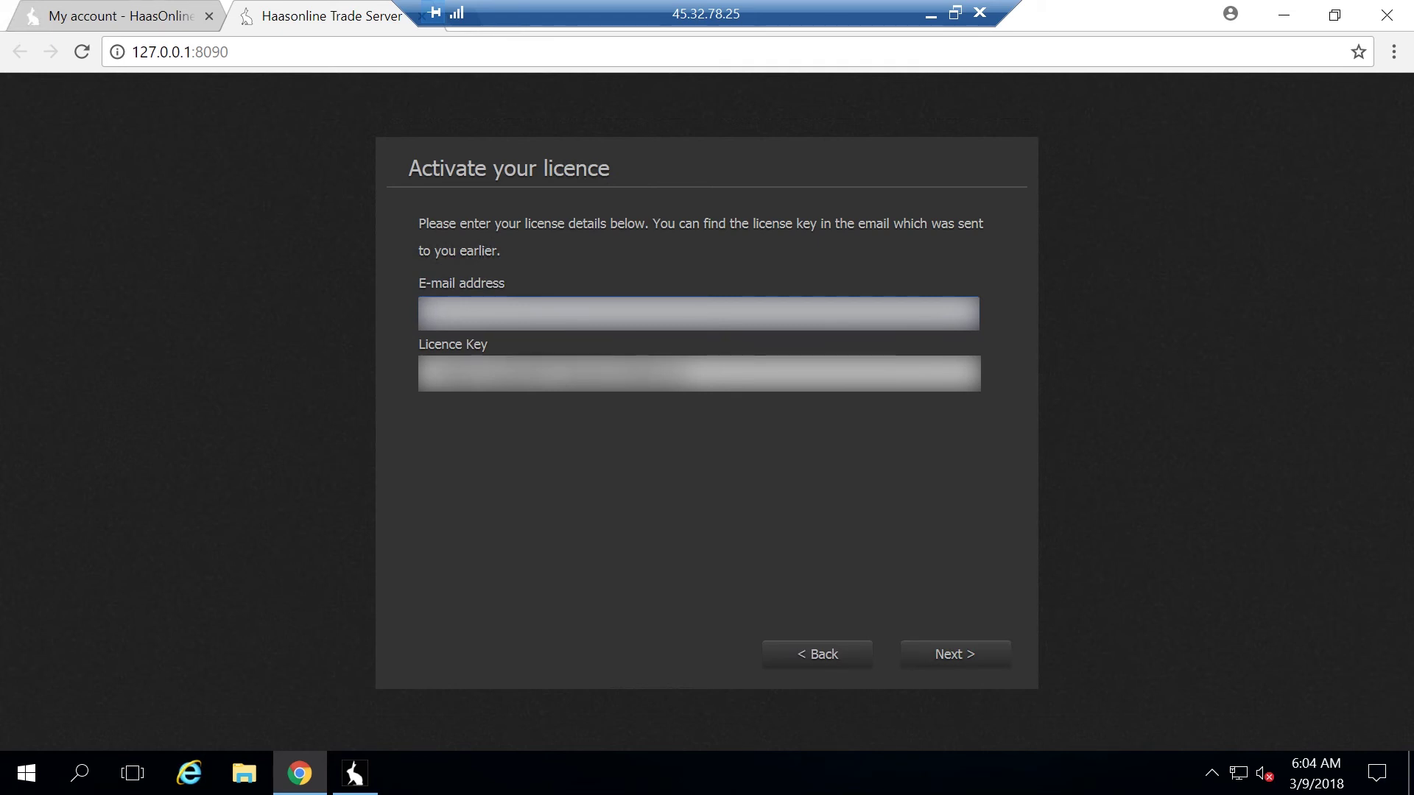
type("xxxxxxxxx")
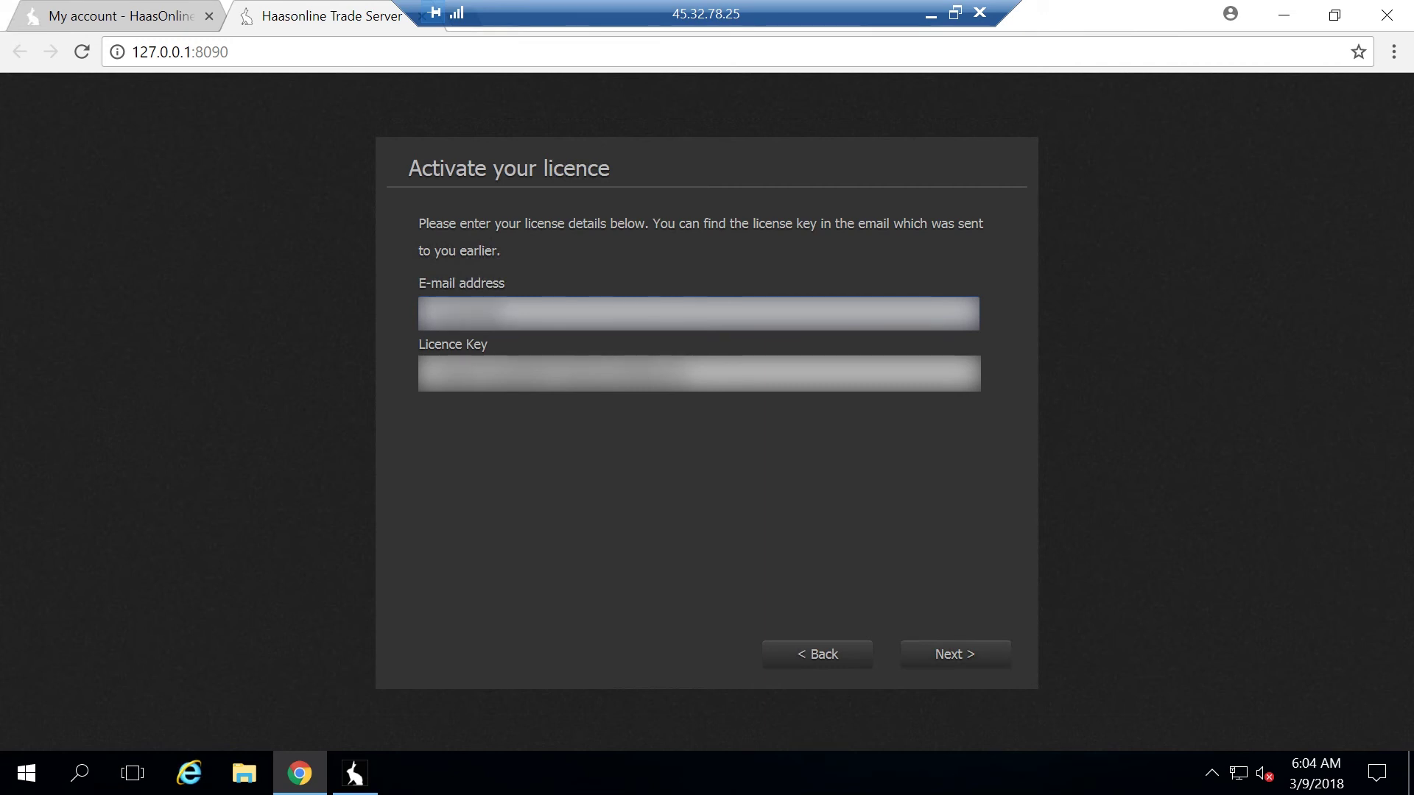
type("xxxxxxxxxxxx")
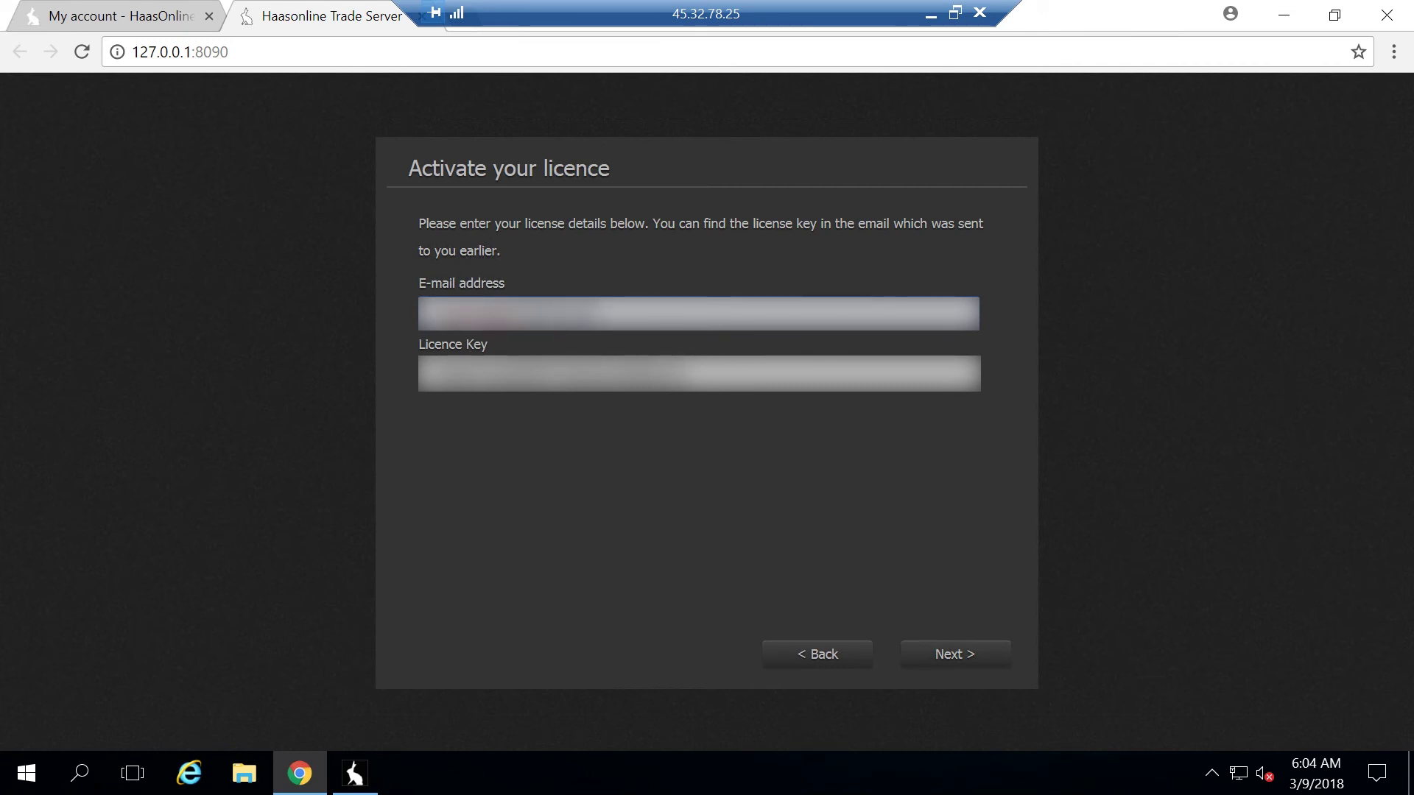
left_click(963, 664)
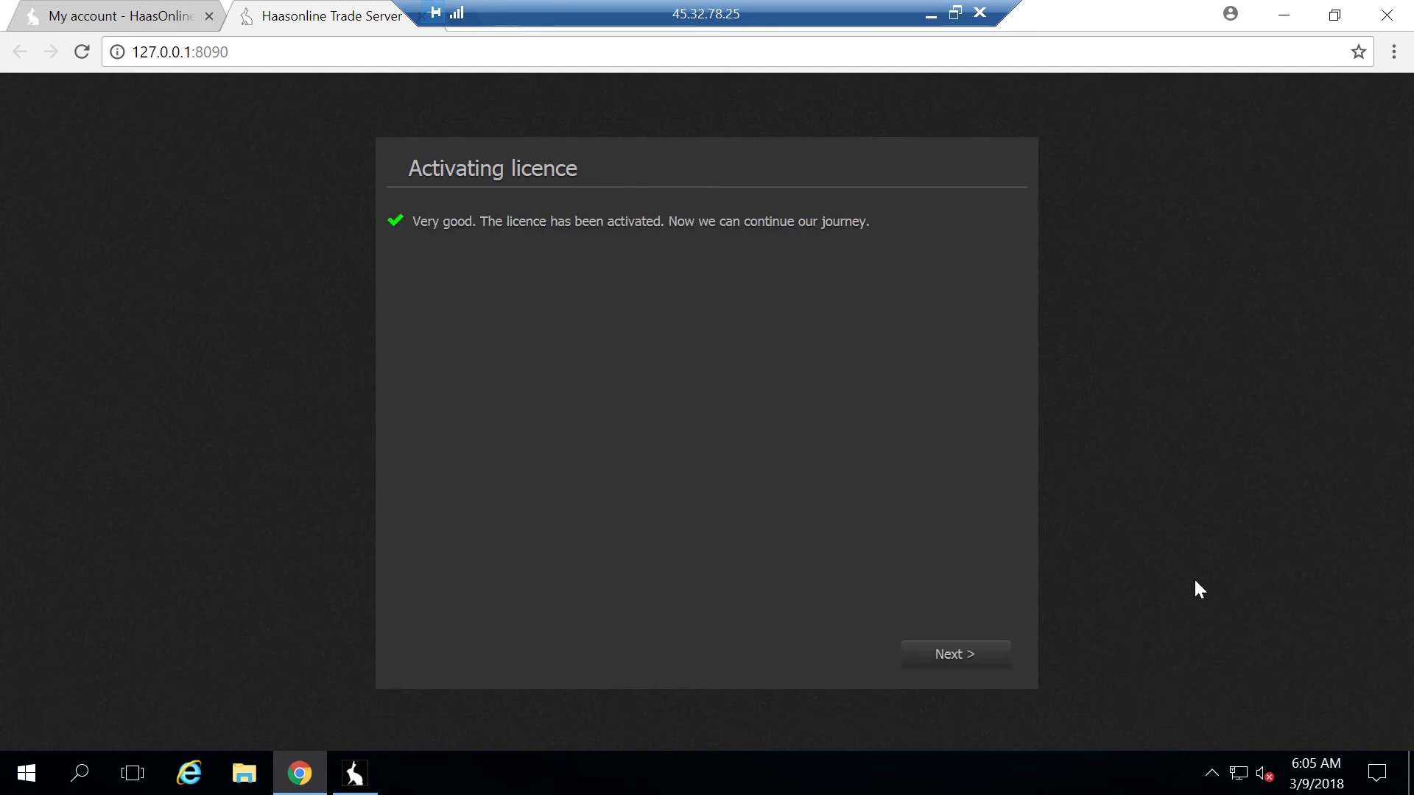
Create the server login with username 'haas' and a matching password and confirmation
left_click(939, 661)
left_click(437, 338)
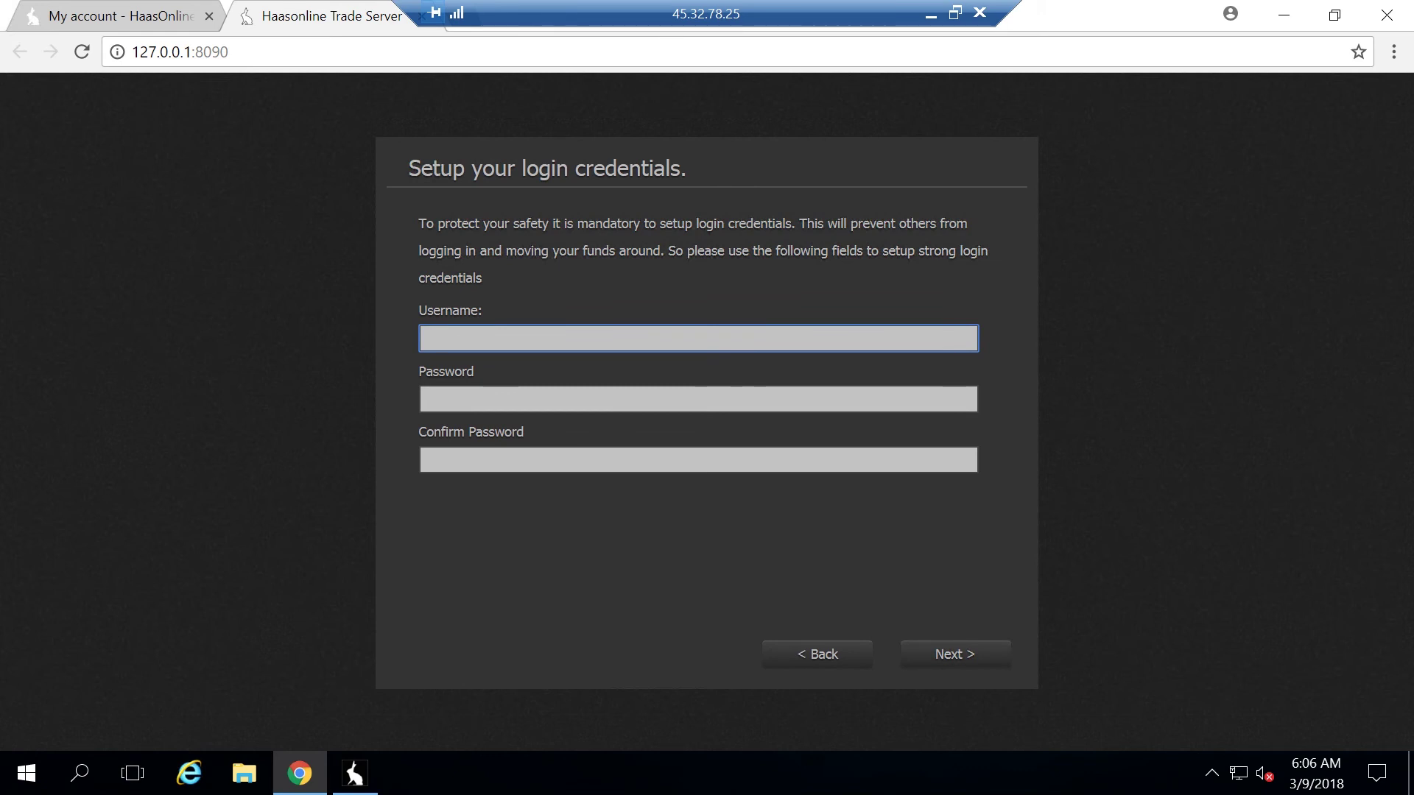
type("haas")
key("Tab")
type("haas")
key("Tab")
type("ha")
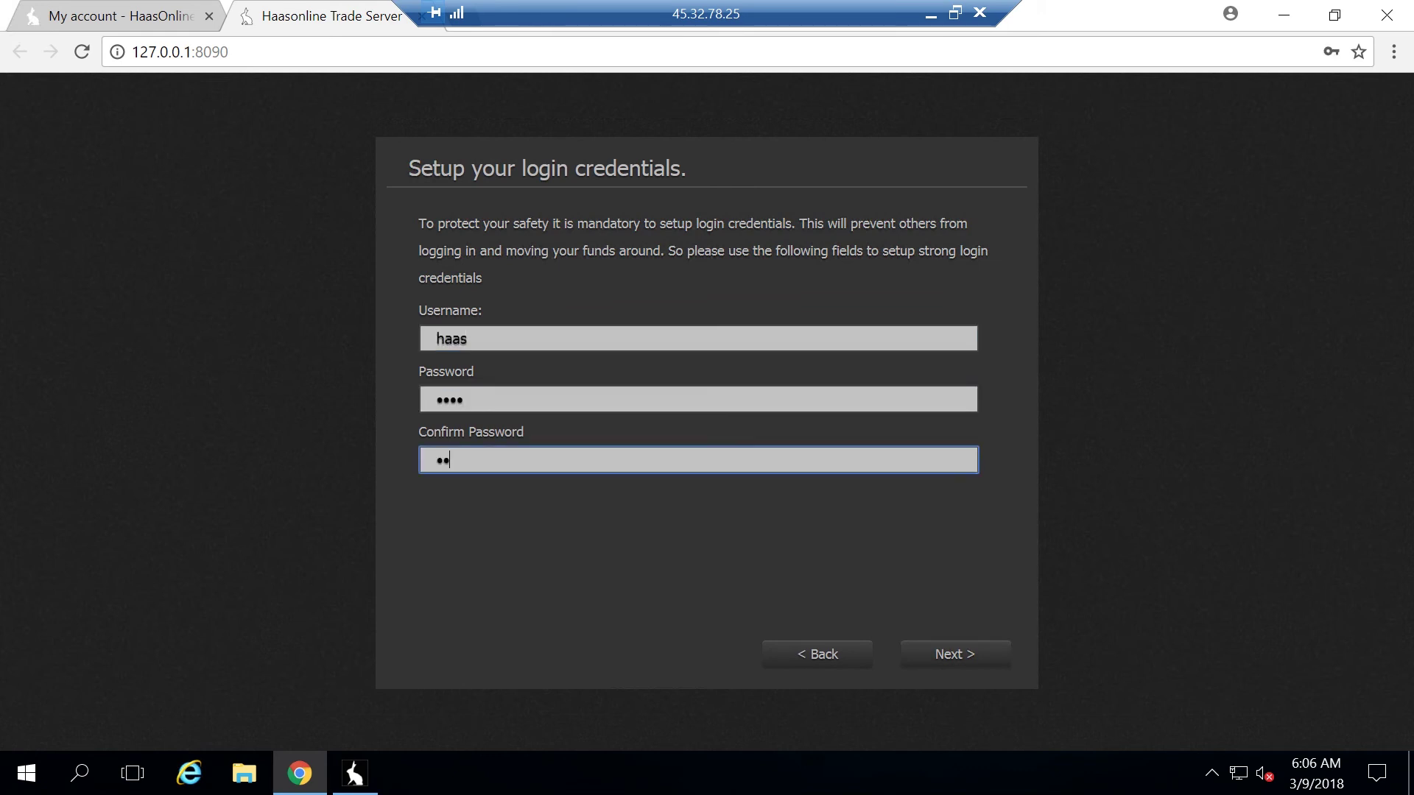
type("as")
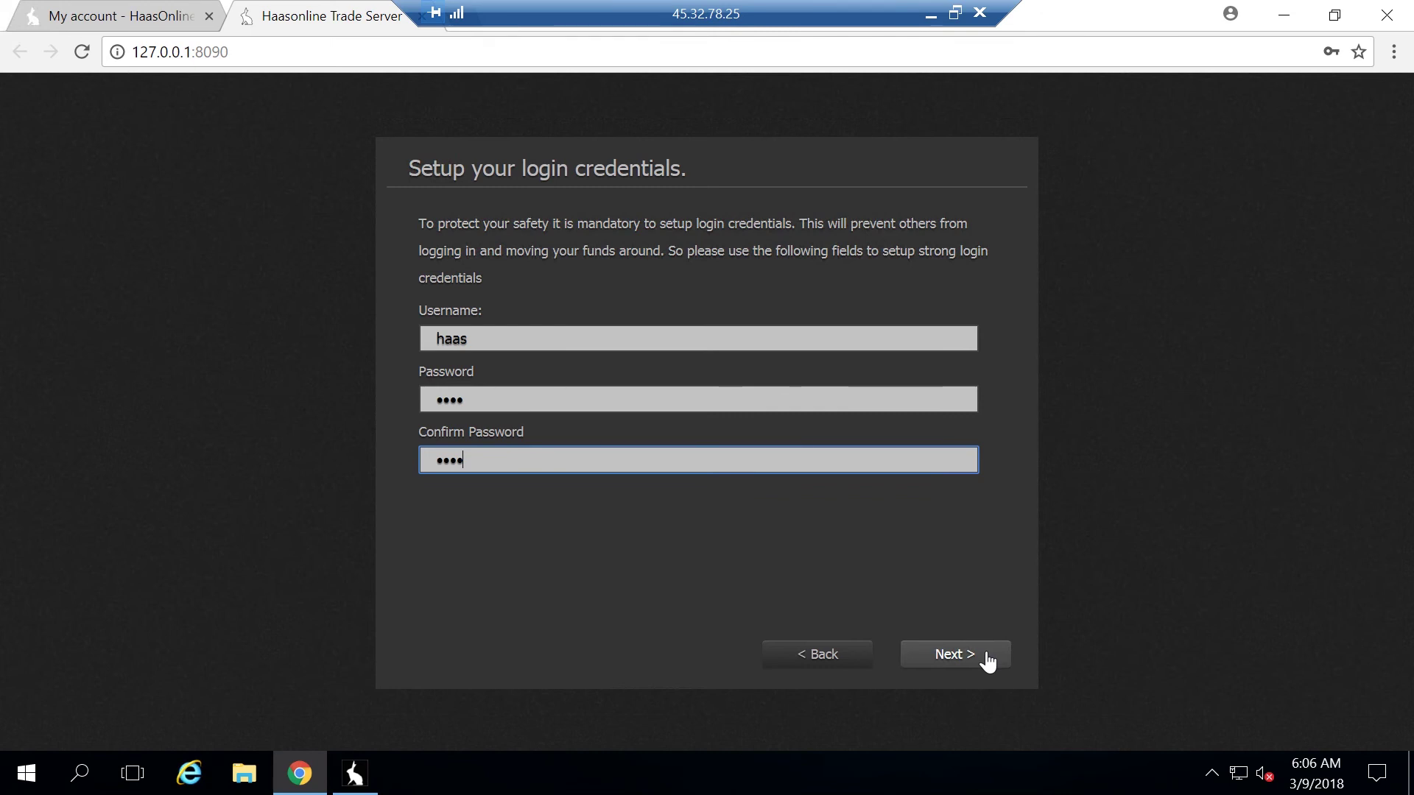
left_click(987, 657)
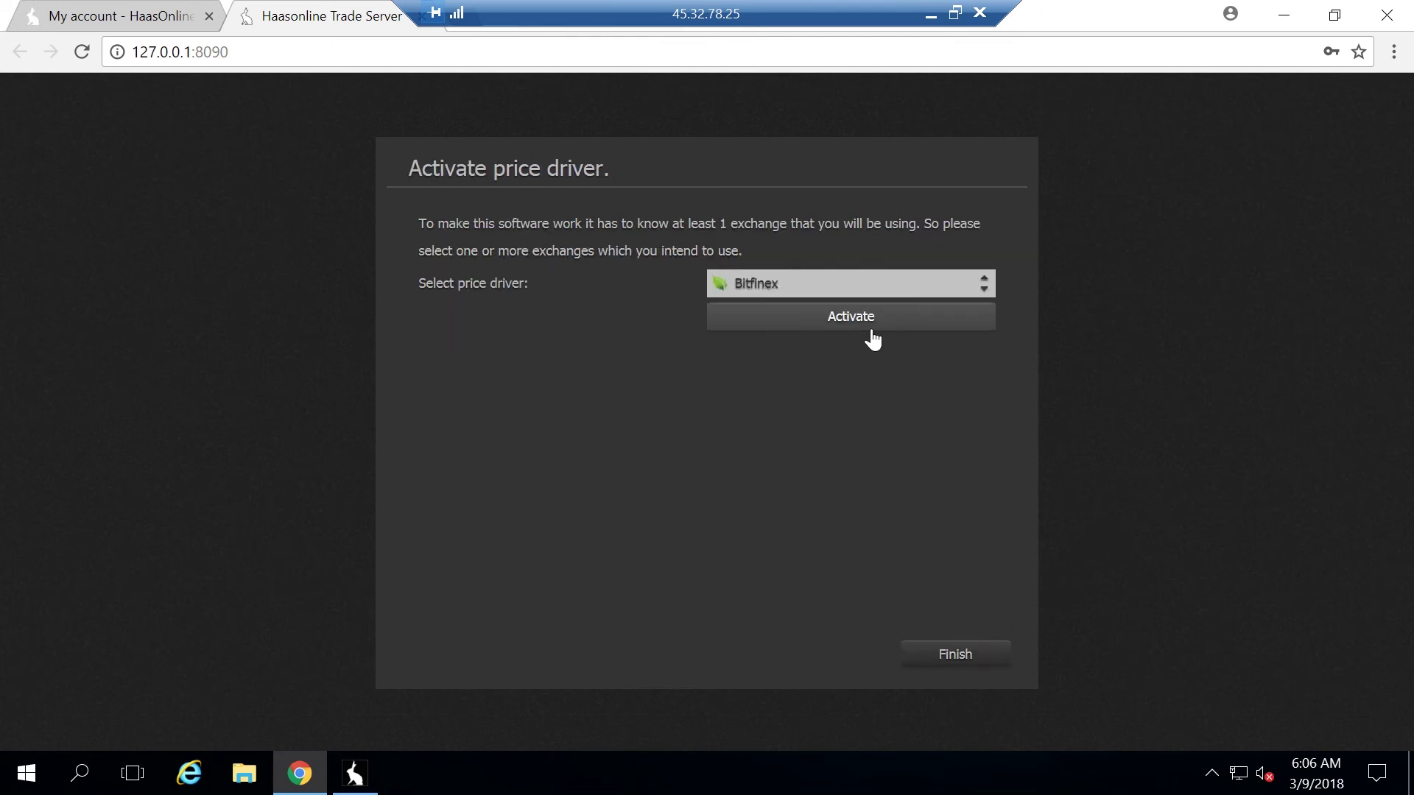
Choose Binance as the price driver, activate it, and finish setup
left_click(895, 295)
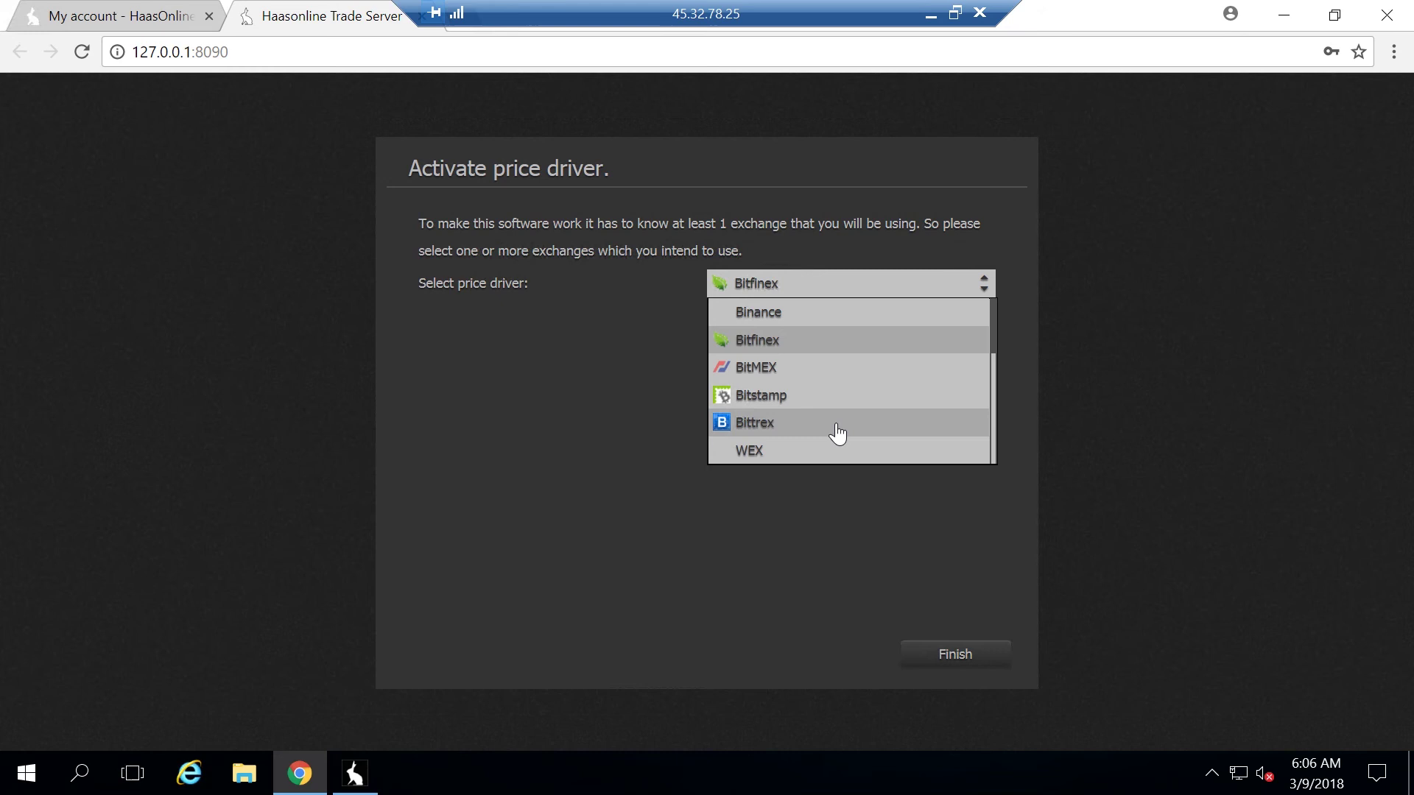
left_click(874, 318)
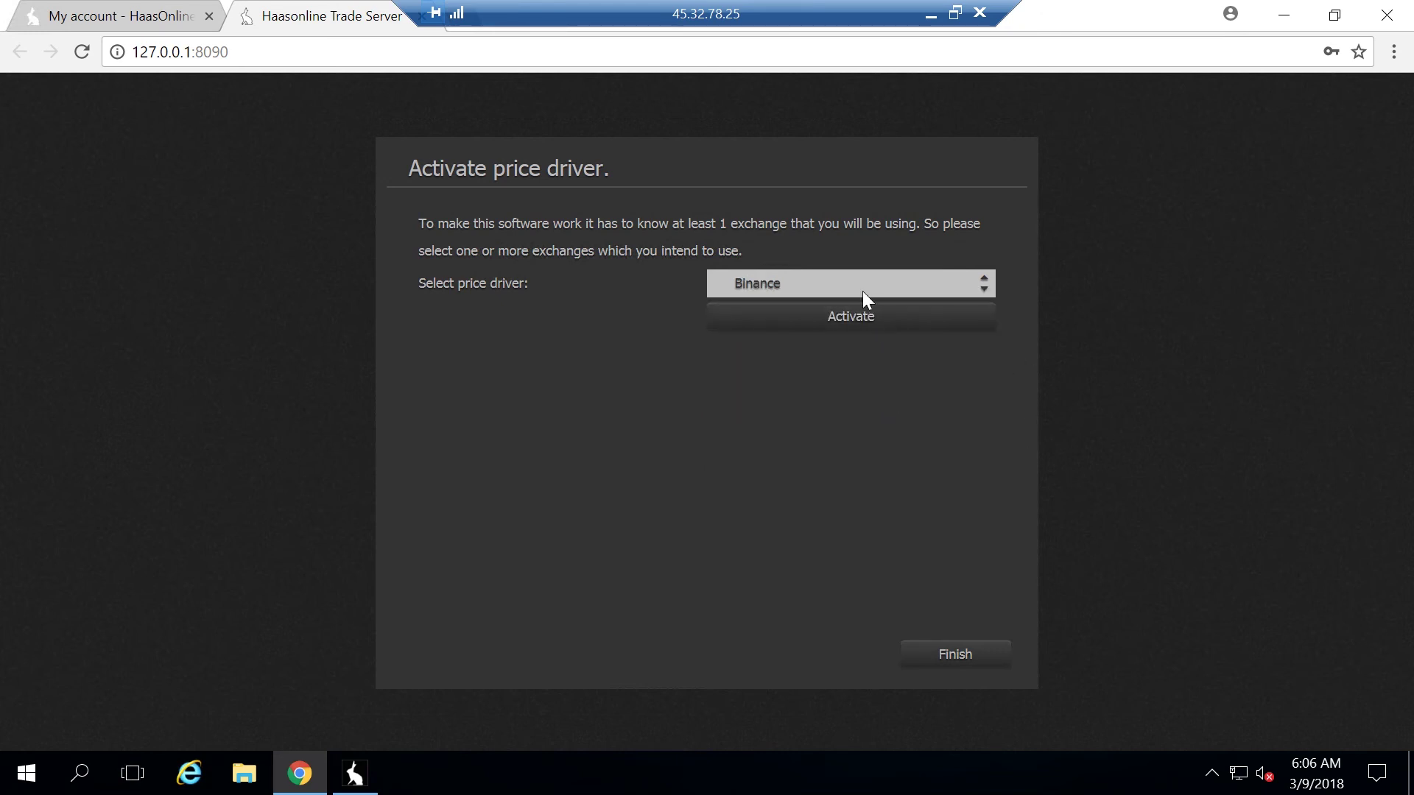
left_click(852, 318)
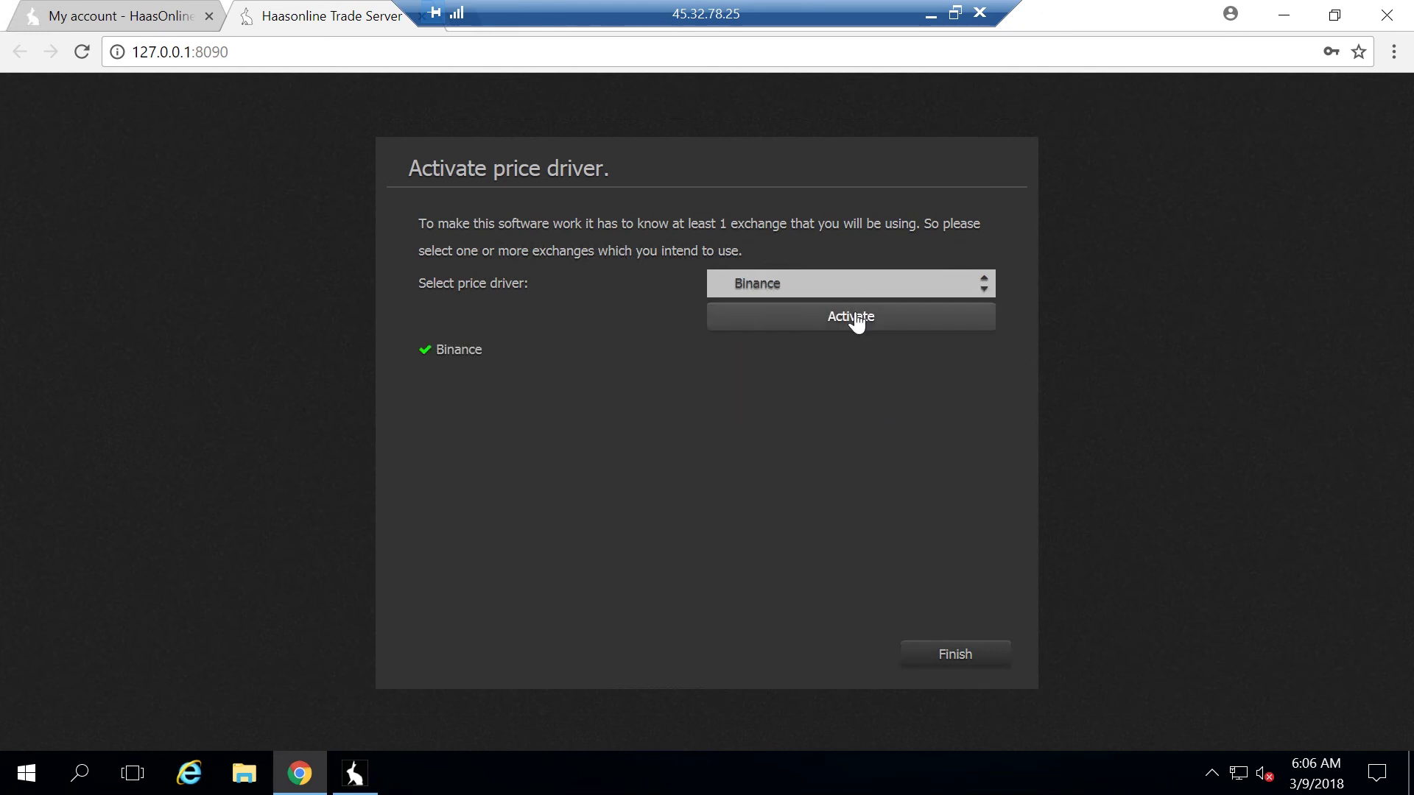
left_click(931, 663)
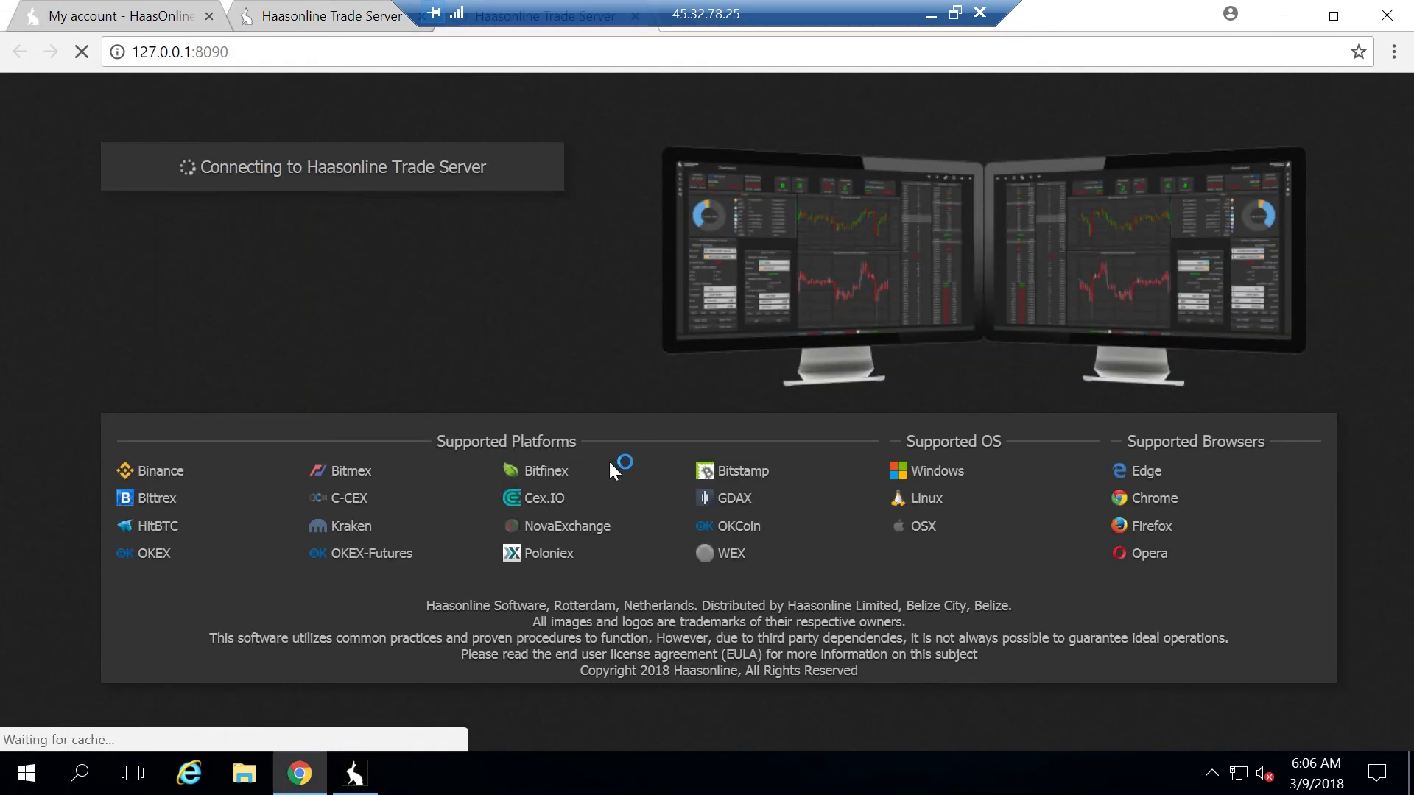
Log in to the trade server with the account credentials, decline saving the password, and dismiss the No Accounts Detected notice
type("haas")
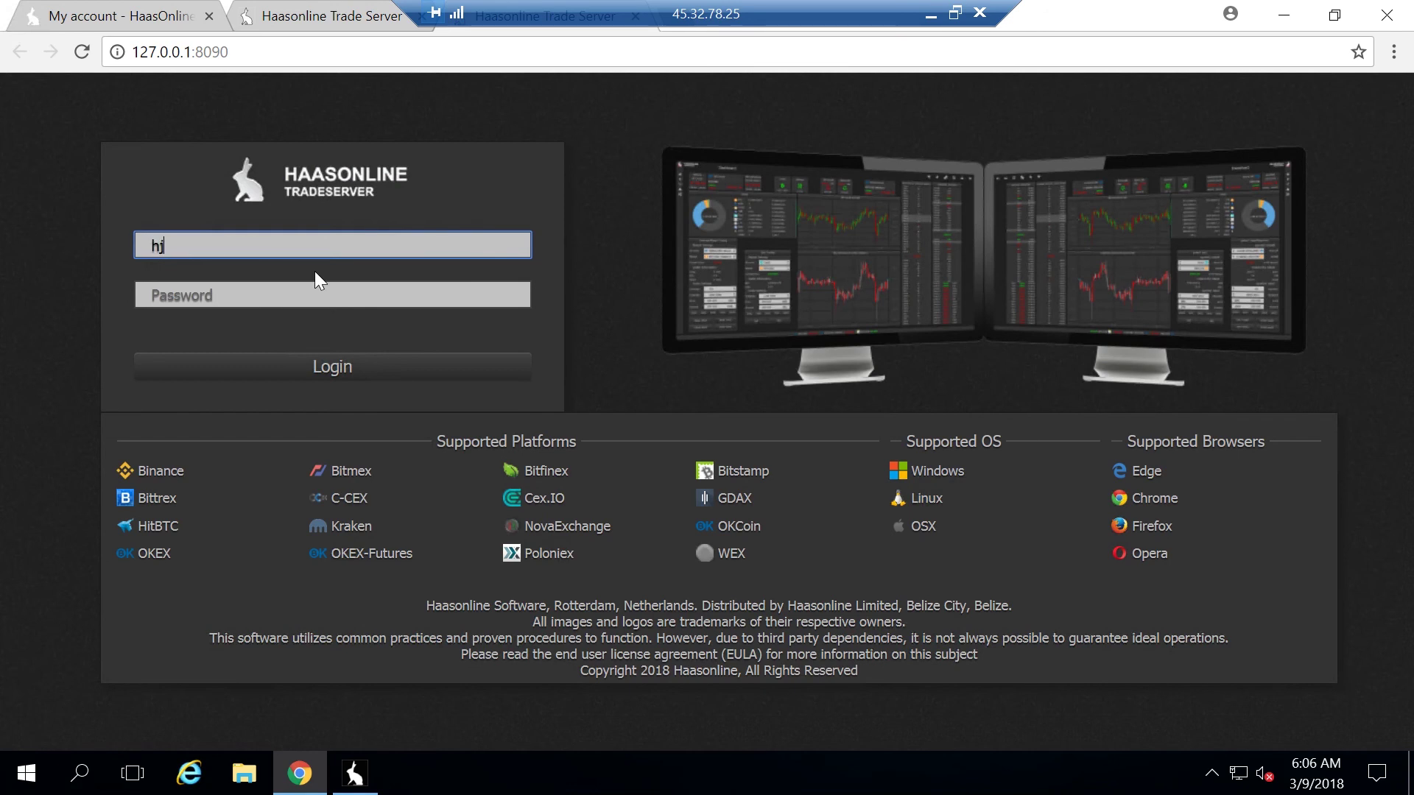
key("Tab")
type("haas")
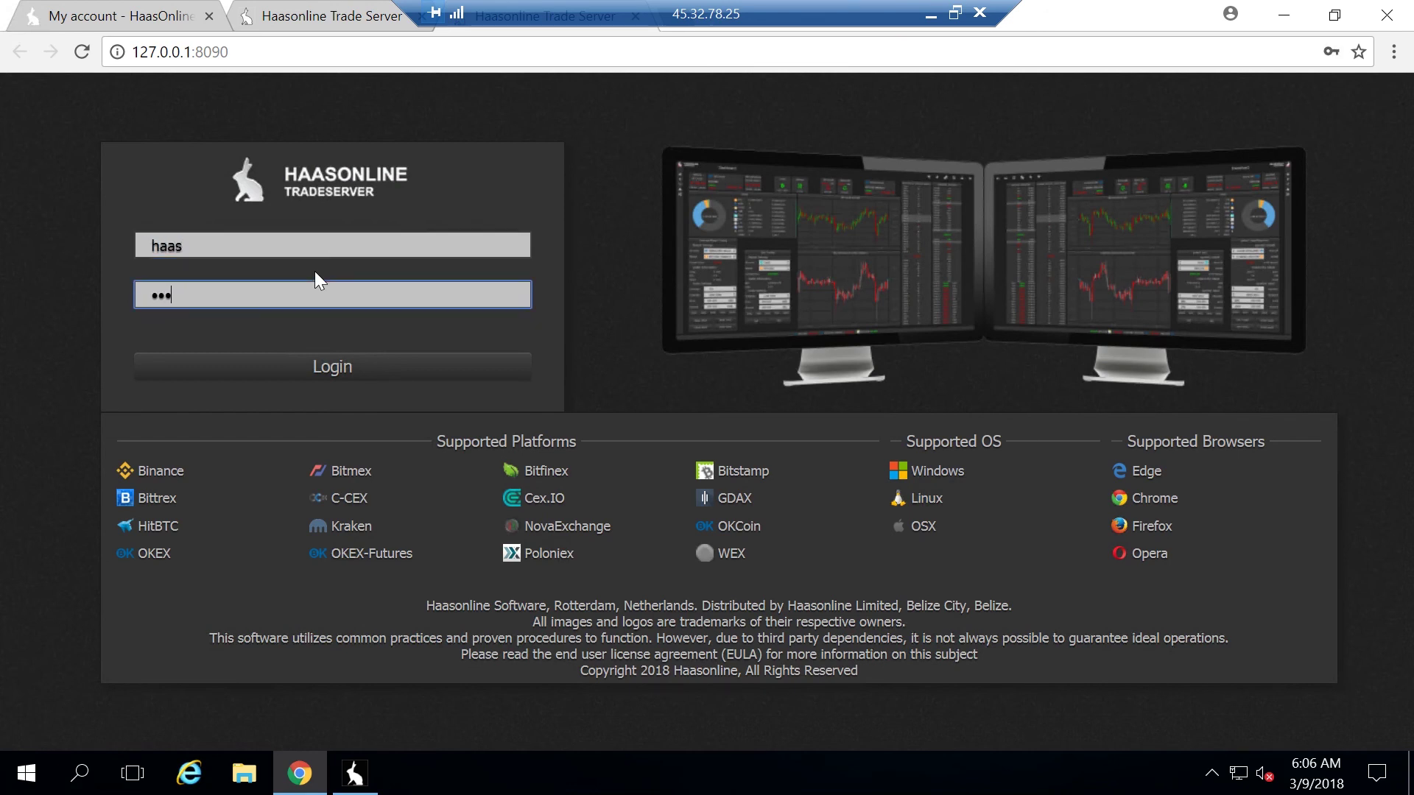
left_click(308, 368)
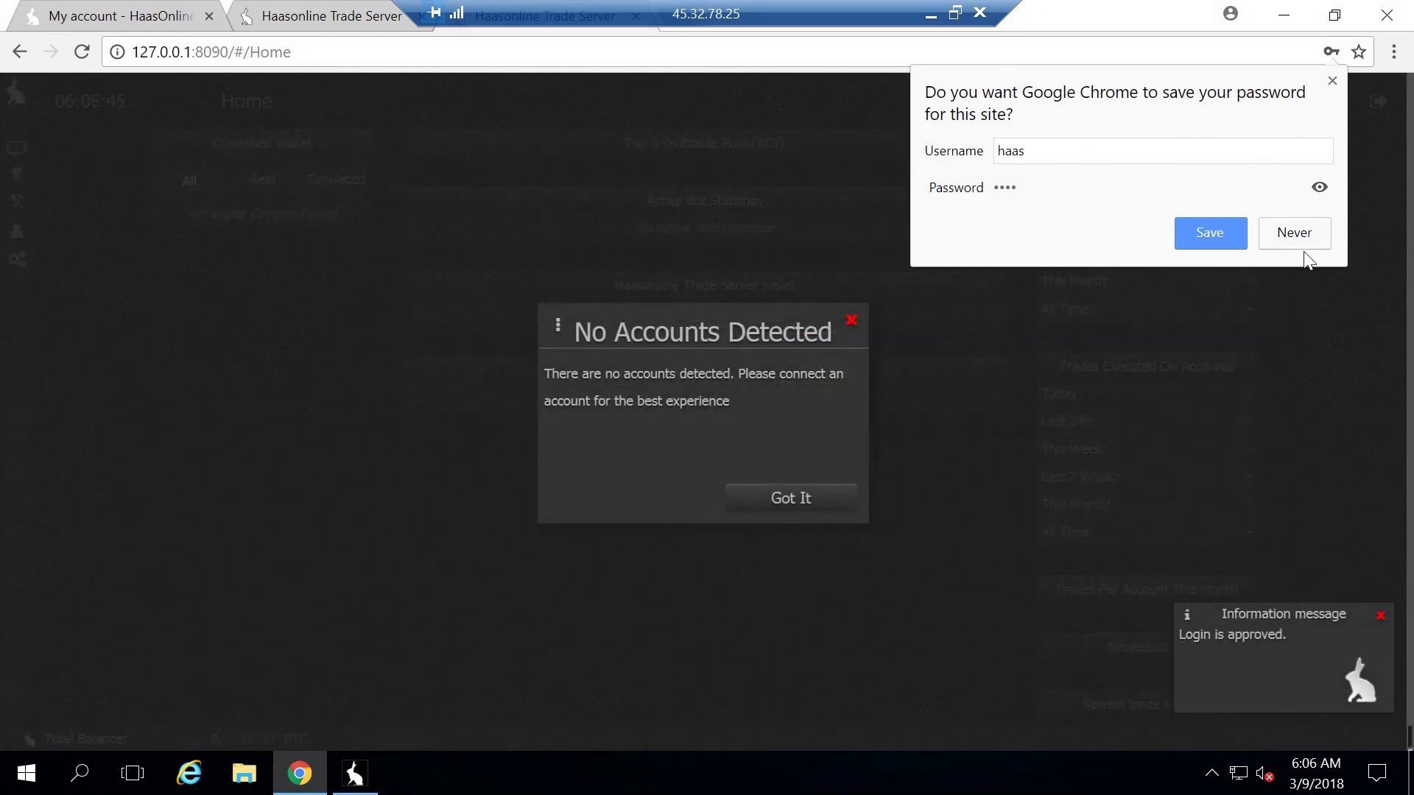
left_click(1305, 243)
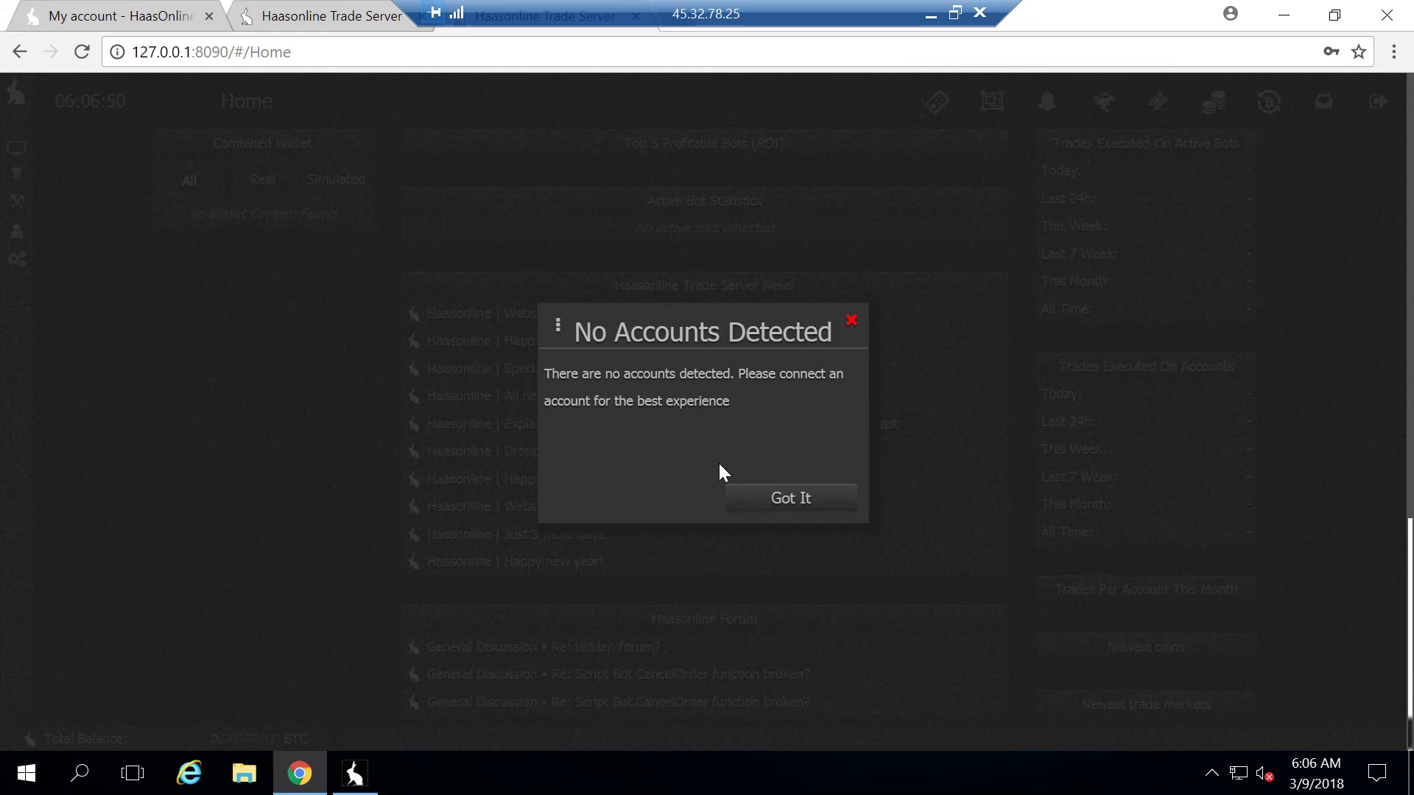
left_click(787, 508)
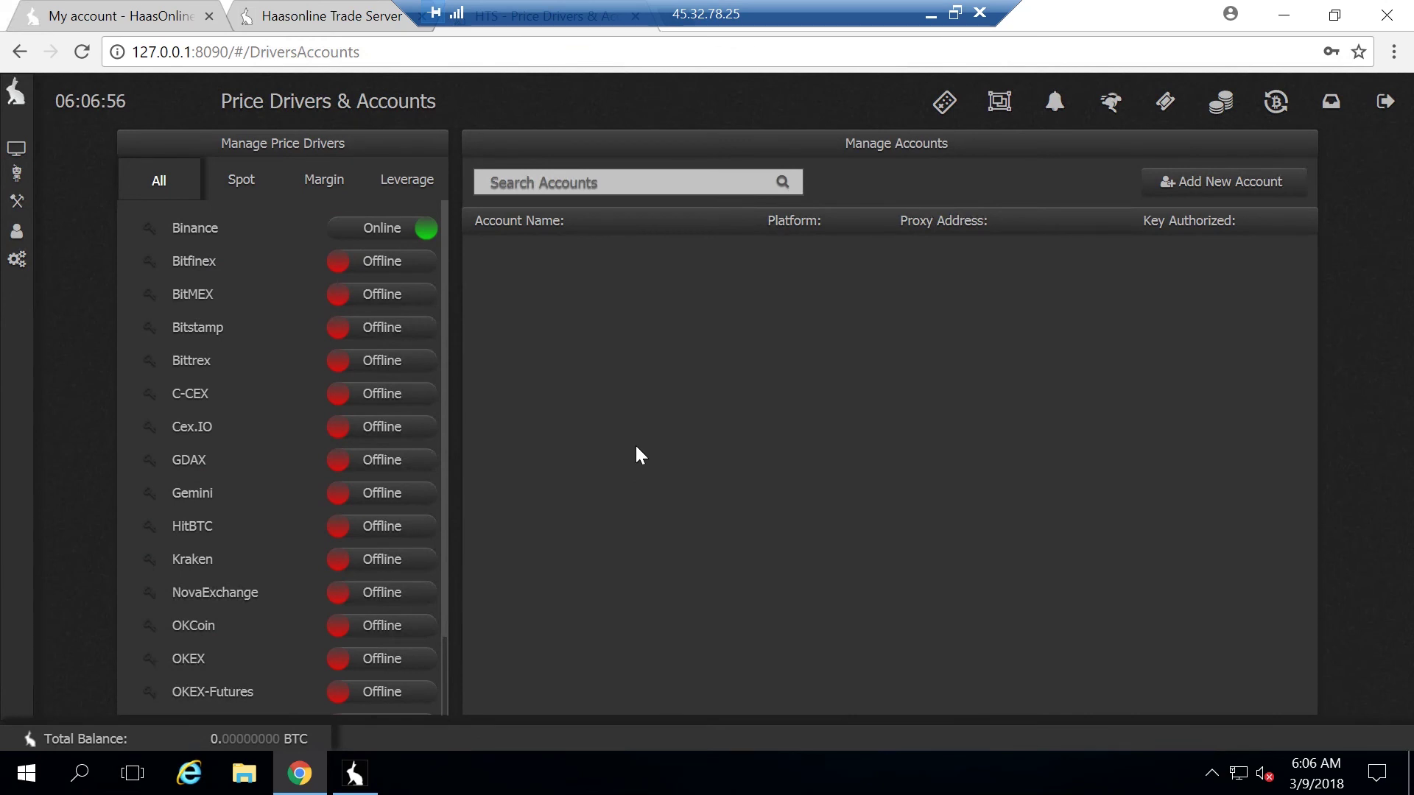
mouse_move(79, 370)
scroll(73, 379, "down", 2)
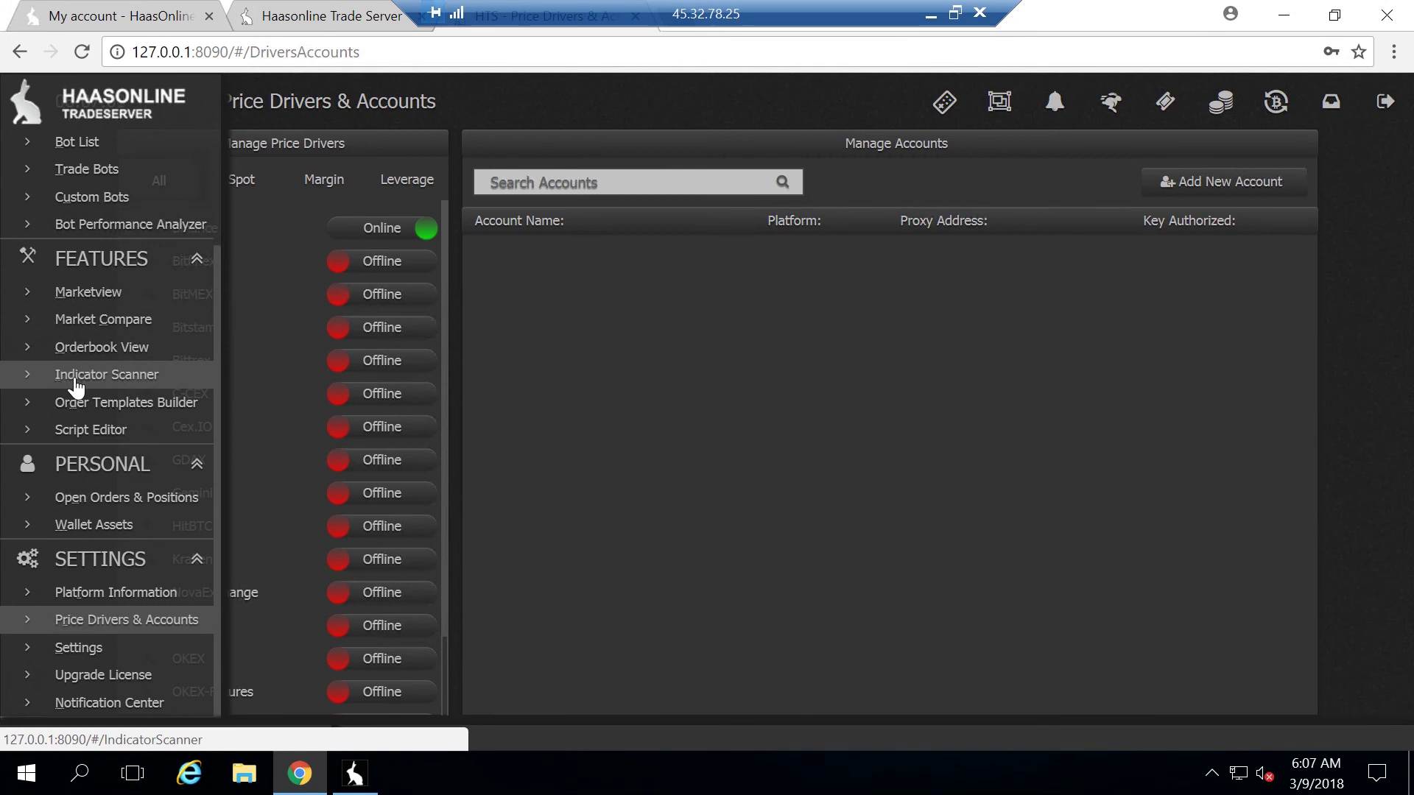
Change the Hosting host address from 127.0.0.1 to 45.32.78.25 and save it
left_click(157, 645)
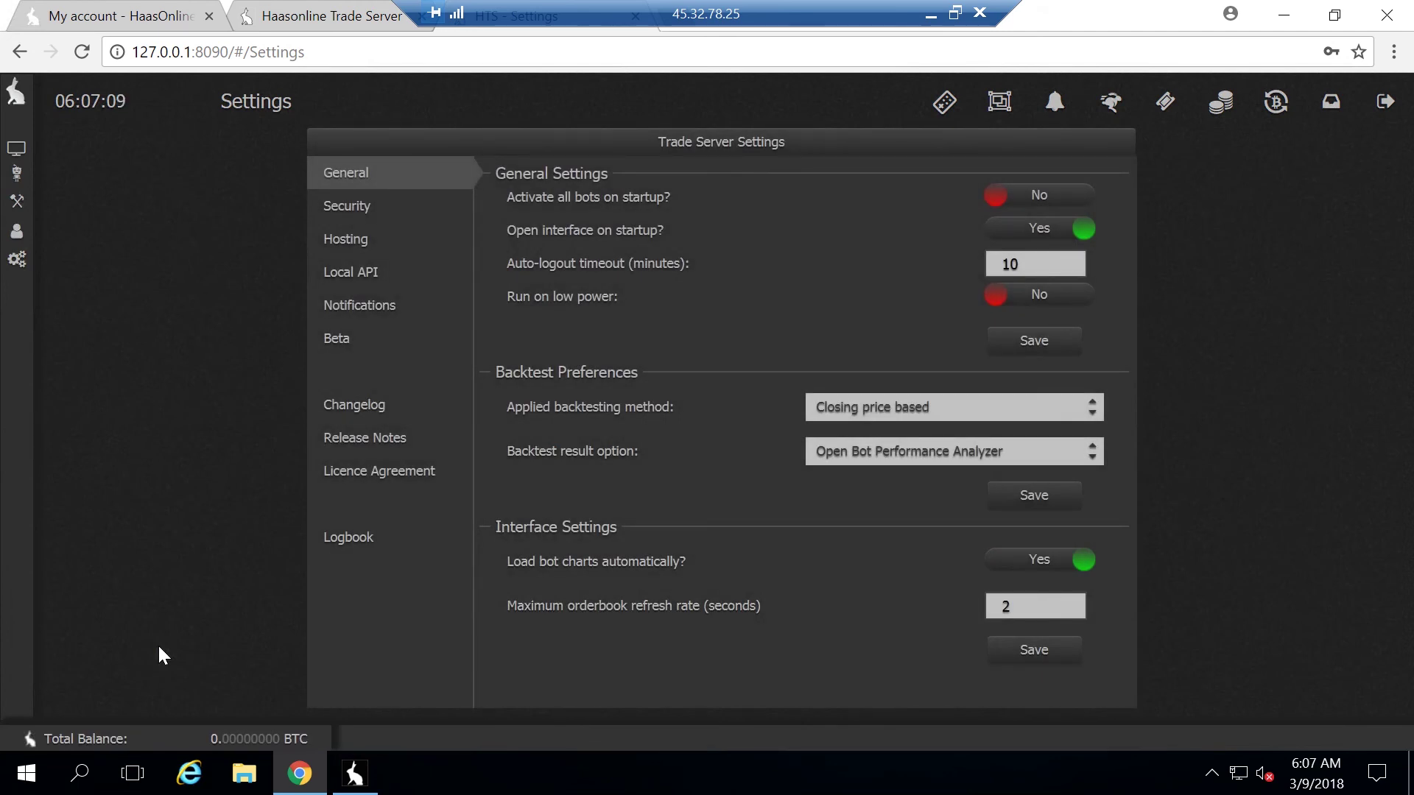
left_click(383, 245)
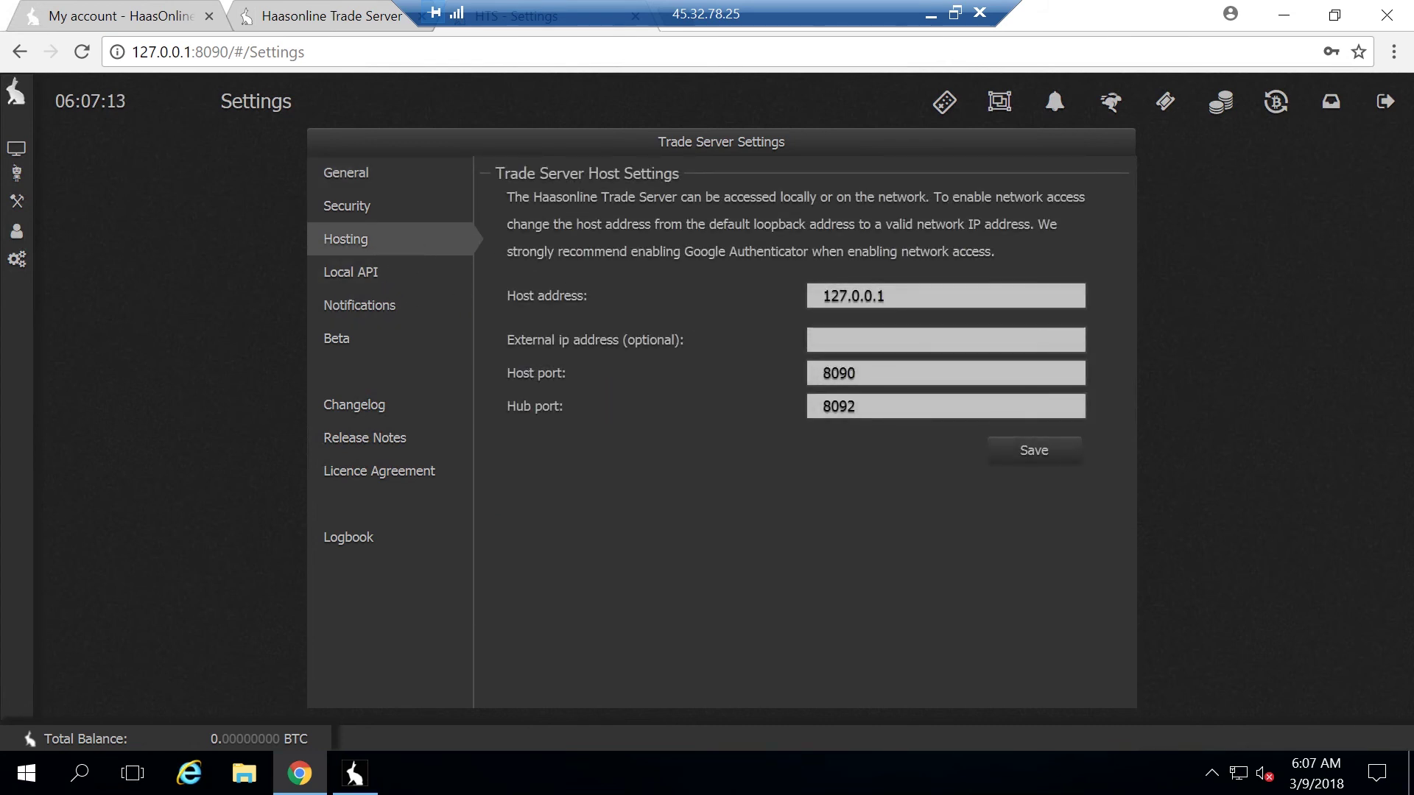
left_click(1030, 299)
key("ctrl+a")
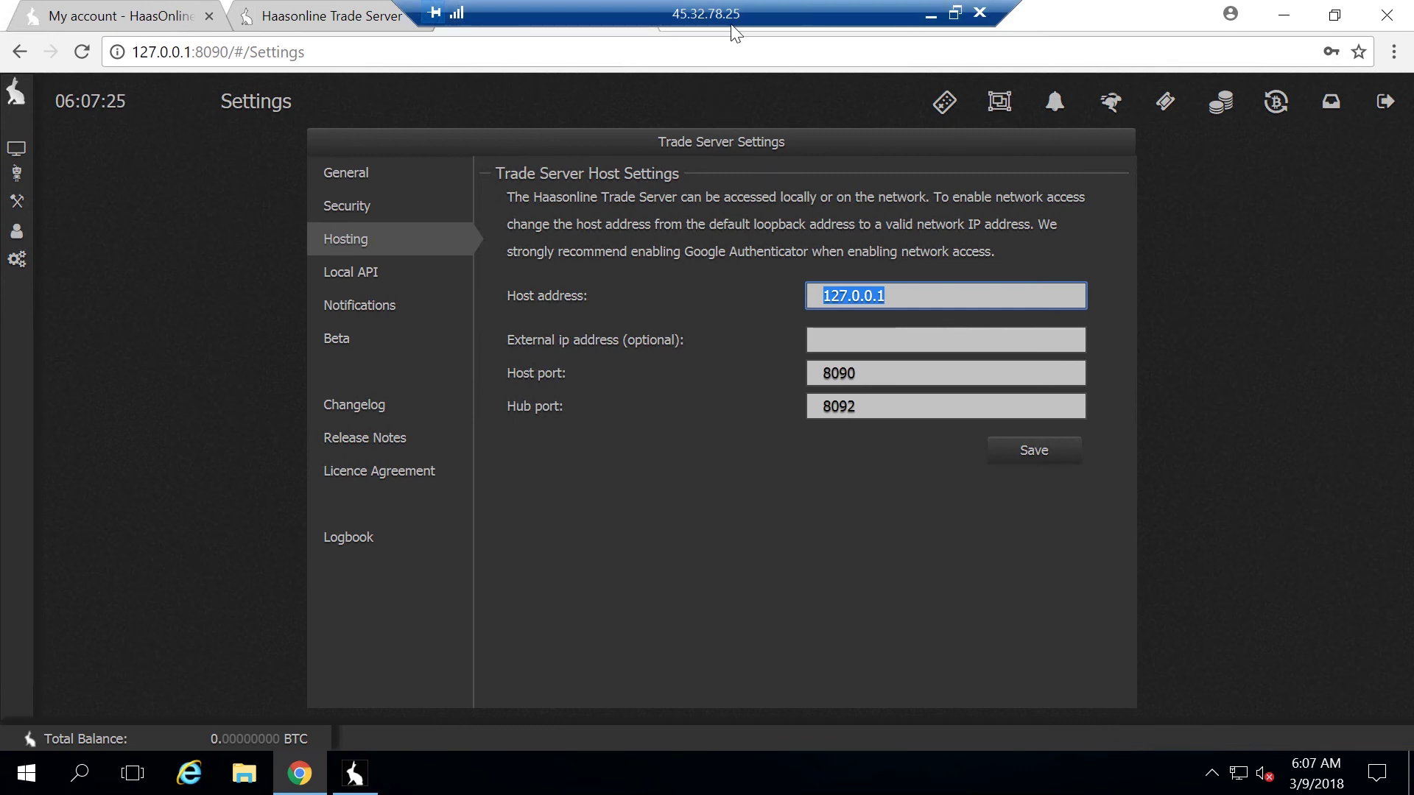
type("45.32.")
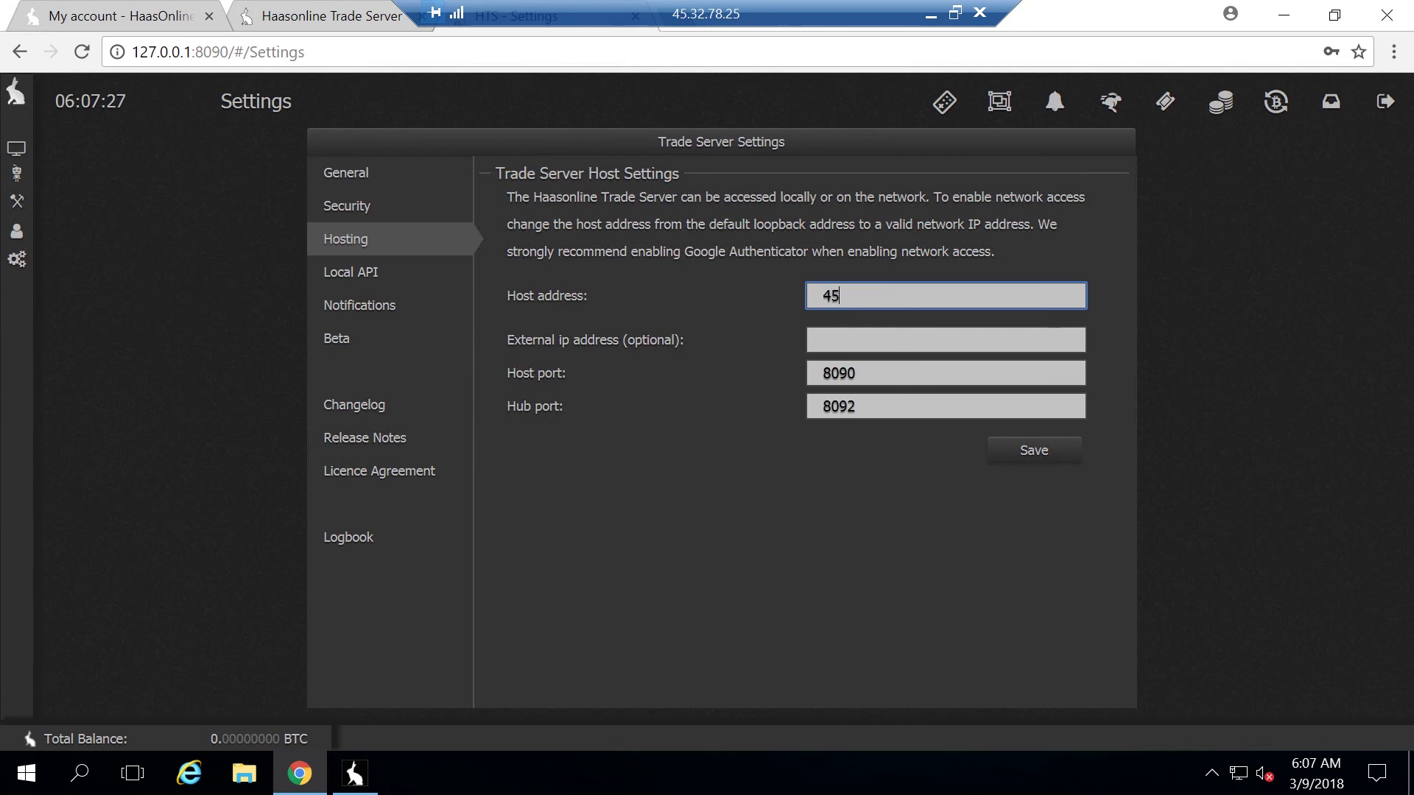
type("78.25")
left_click(1027, 449)
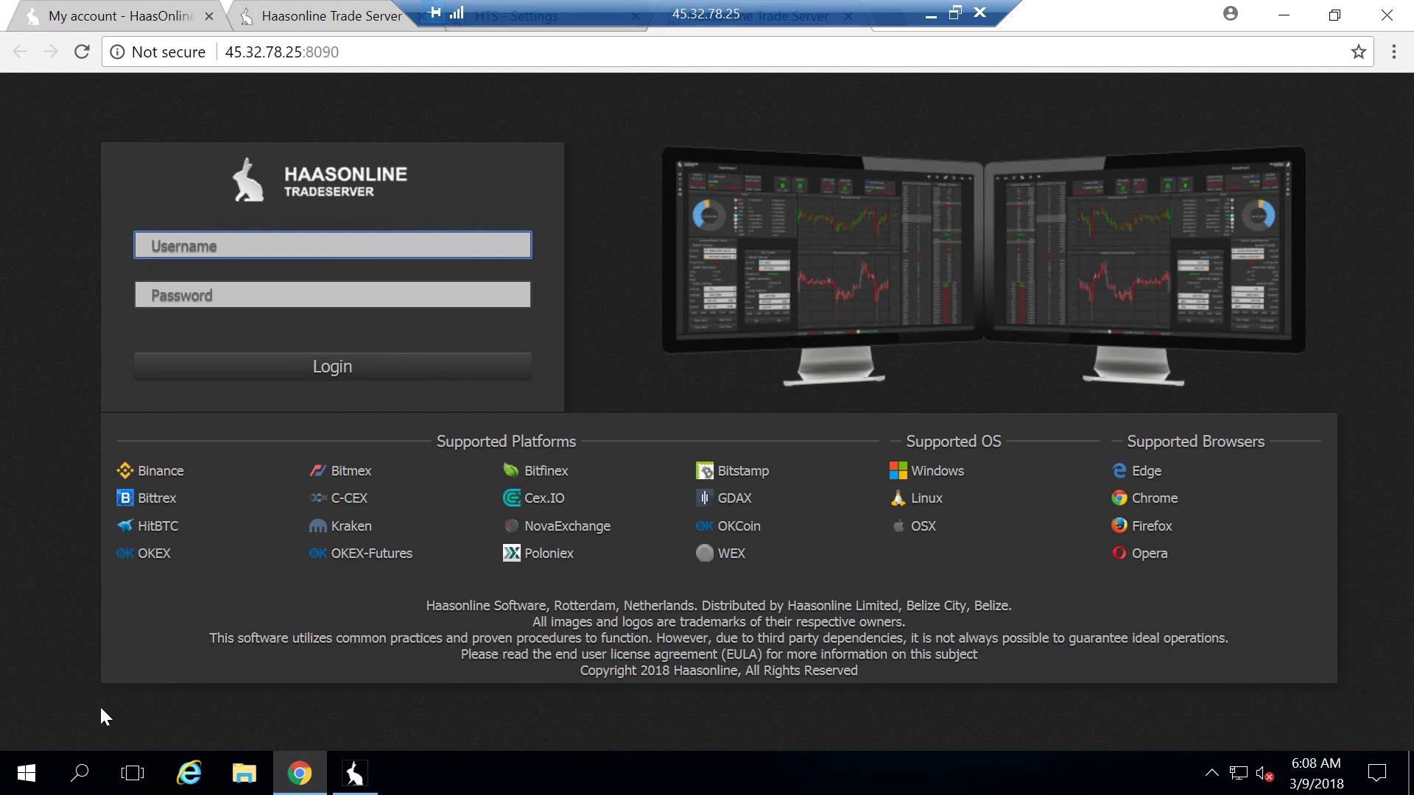
Launch Windows Firewall with Advanced Security from a 'fire' search and show its inbound rules
left_click(24, 773)
type("fire")
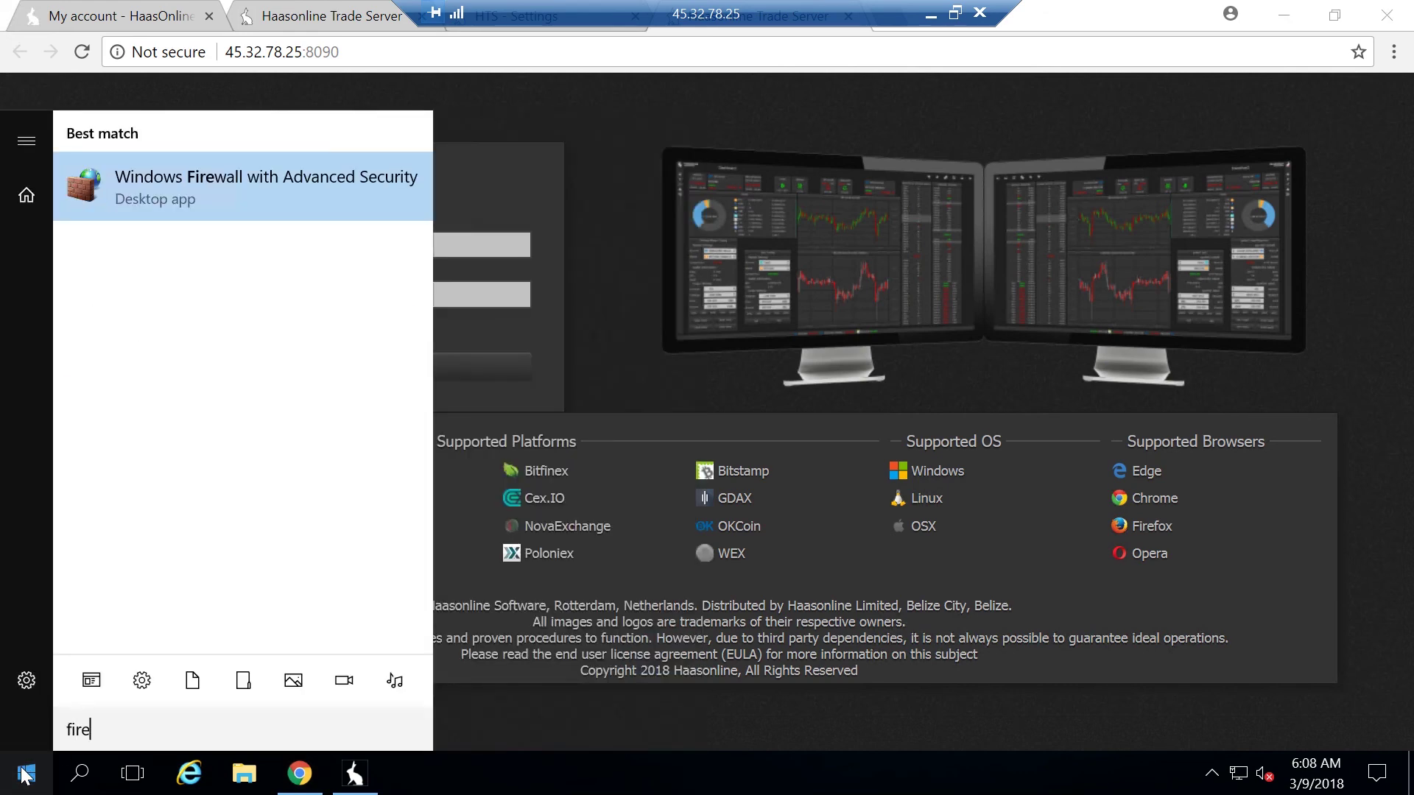
key("Return")
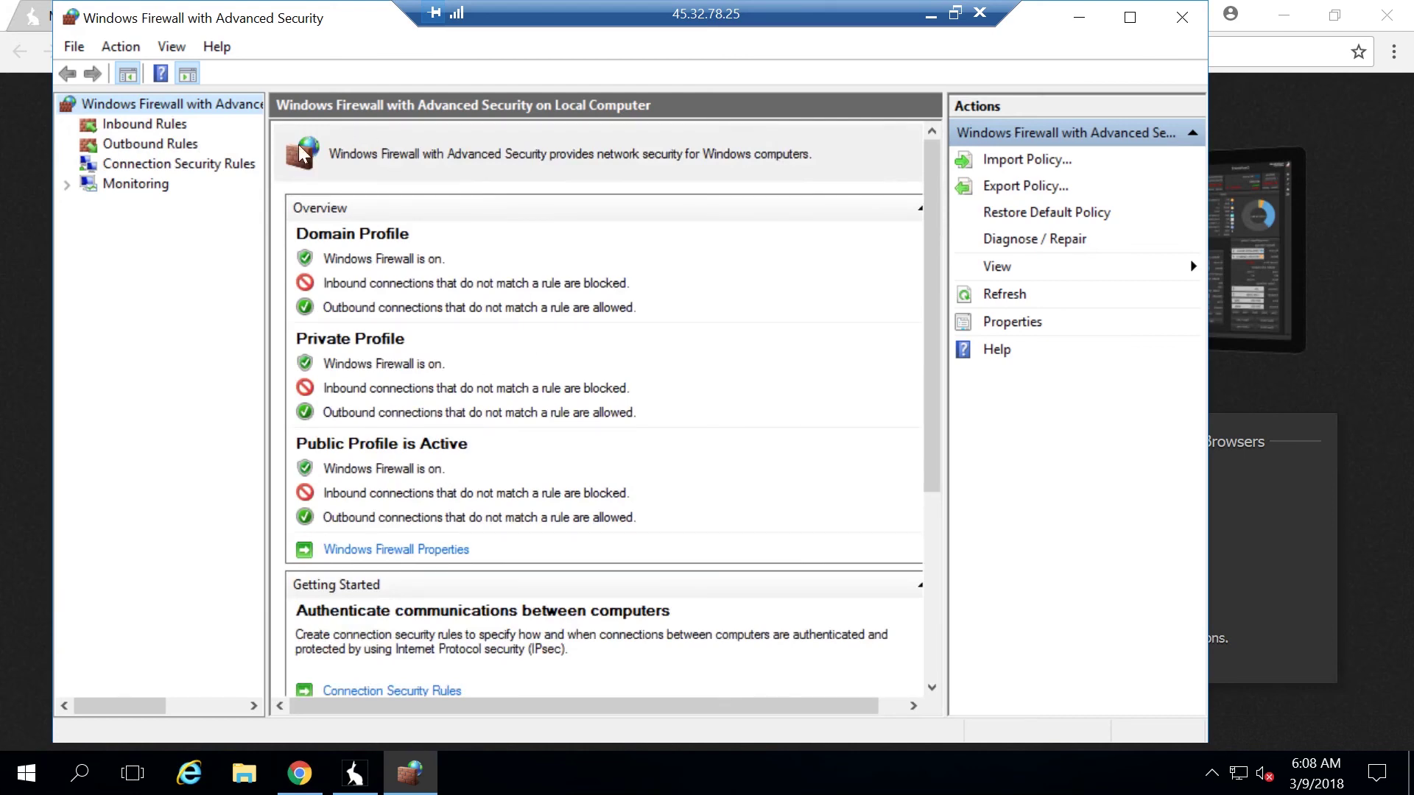
left_click(154, 123)
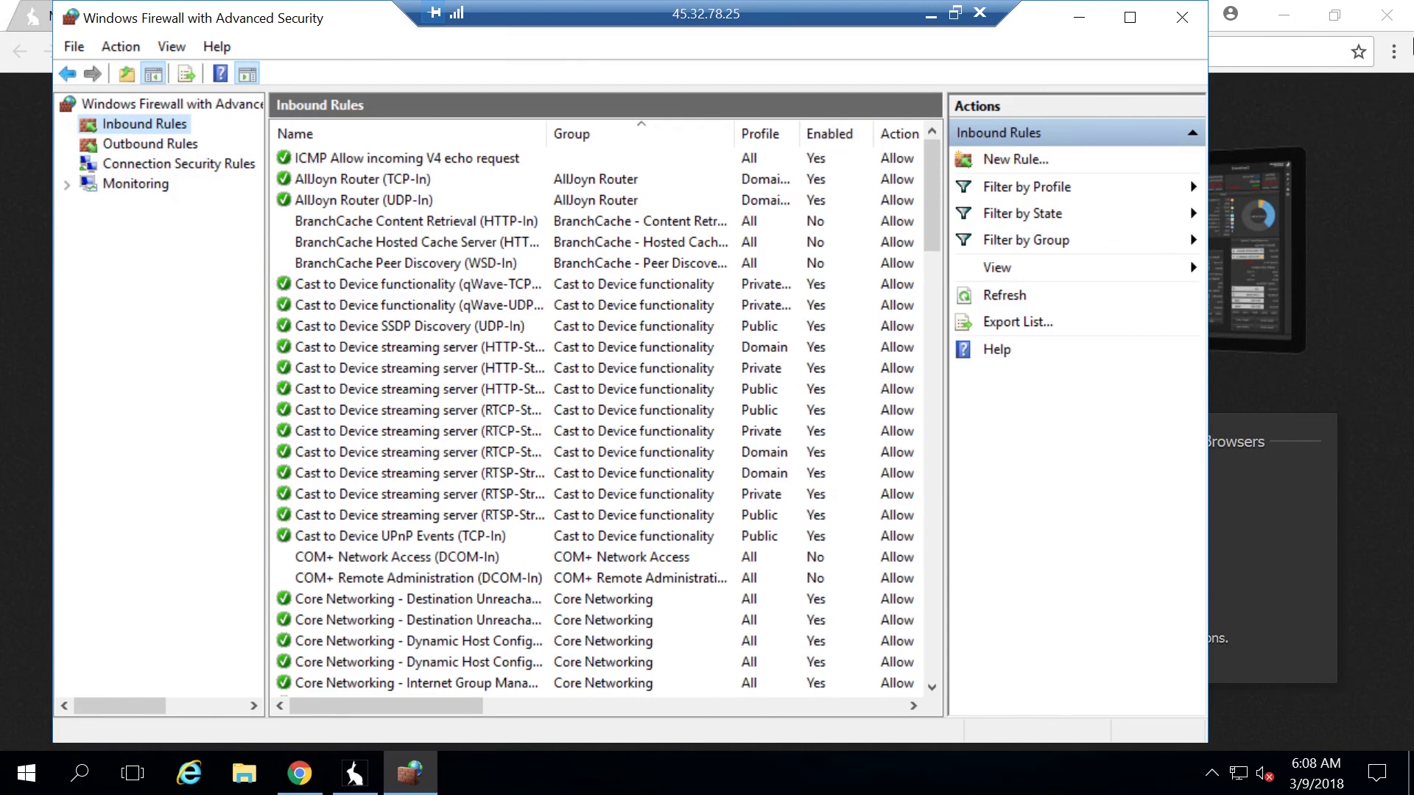
Create inbound rule Haas-Ports allowing TCP ports 8090-8092 on all profiles, then close the firewall
left_click(1003, 160)
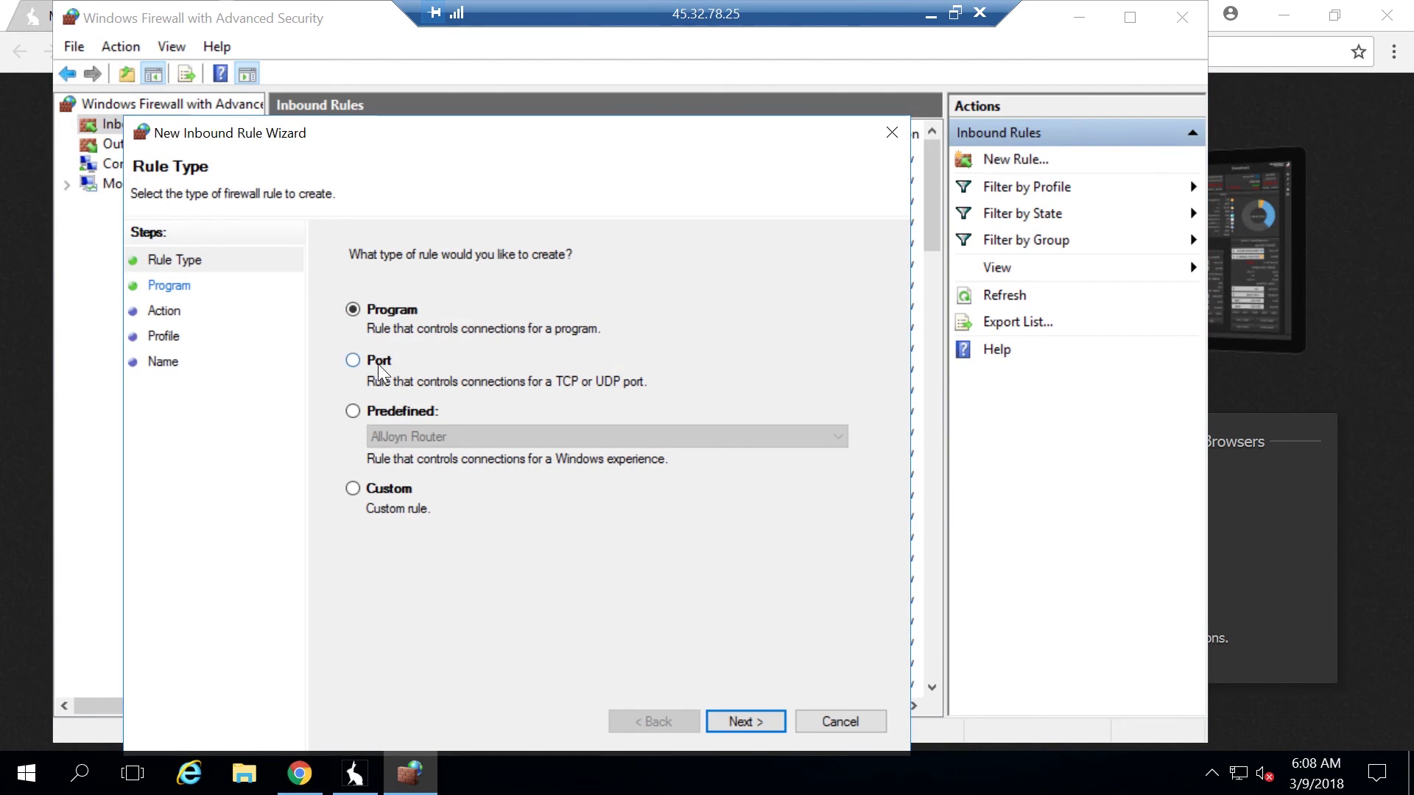
left_click(353, 360)
left_click(757, 720)
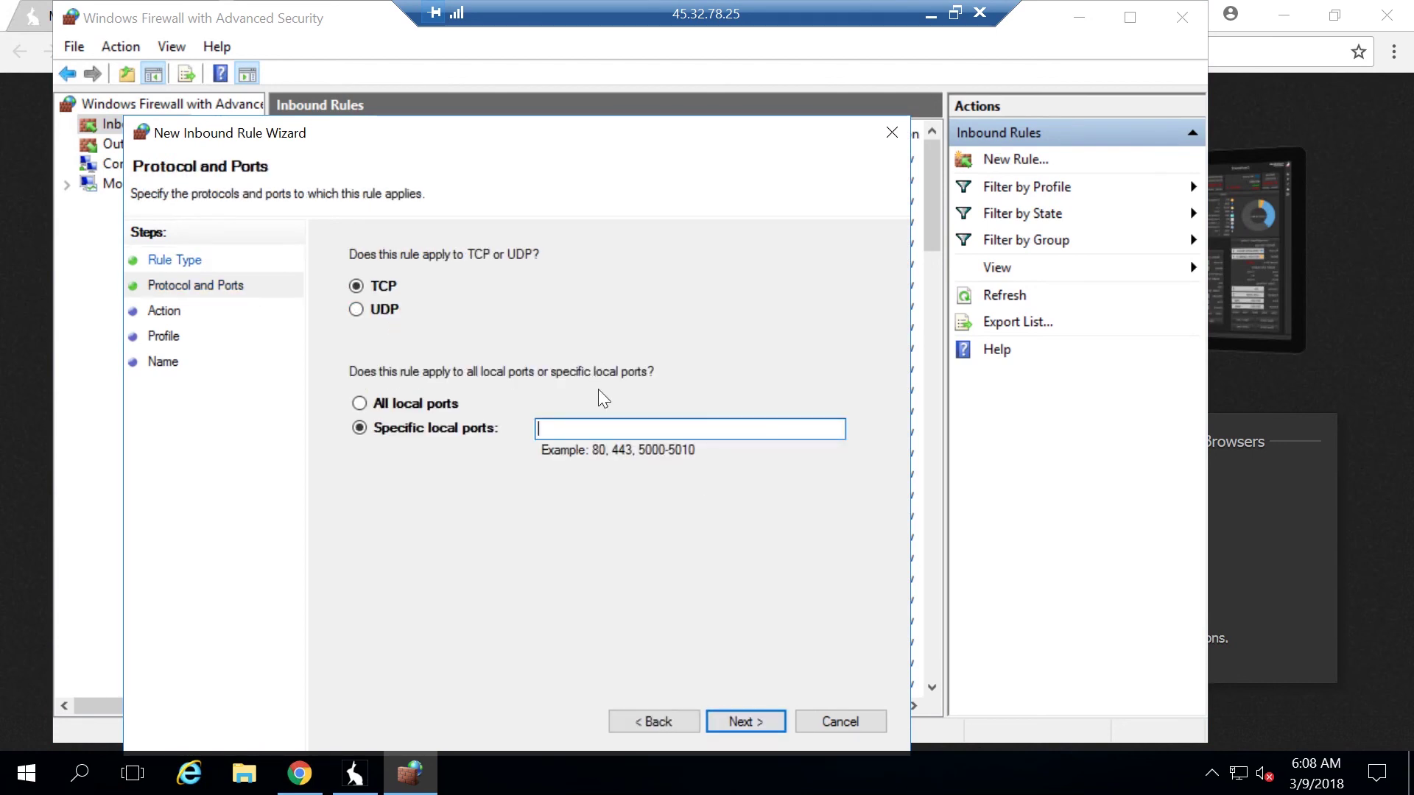
type("8090")
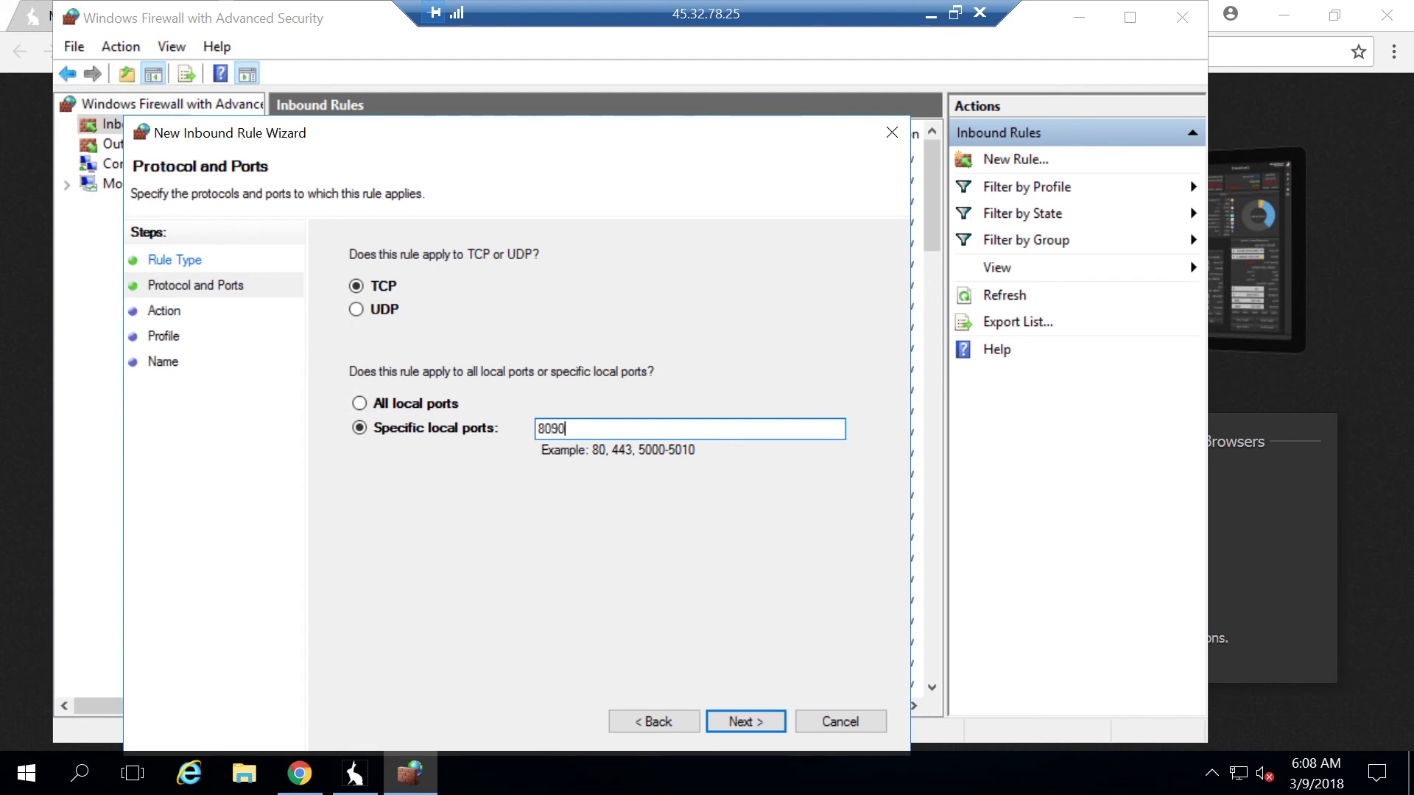
type("-8092")
left_click(767, 720)
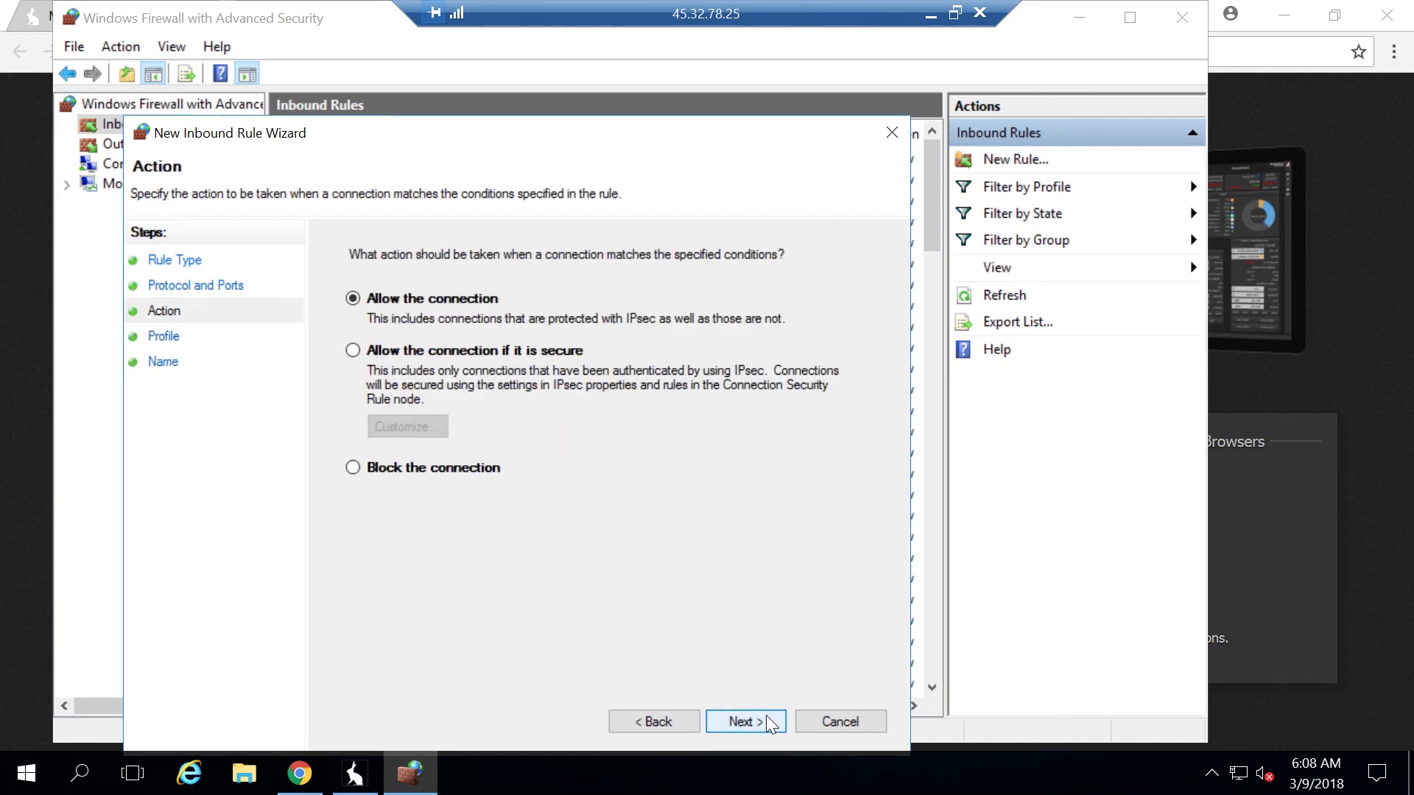
left_click(766, 720)
left_click(766, 720)
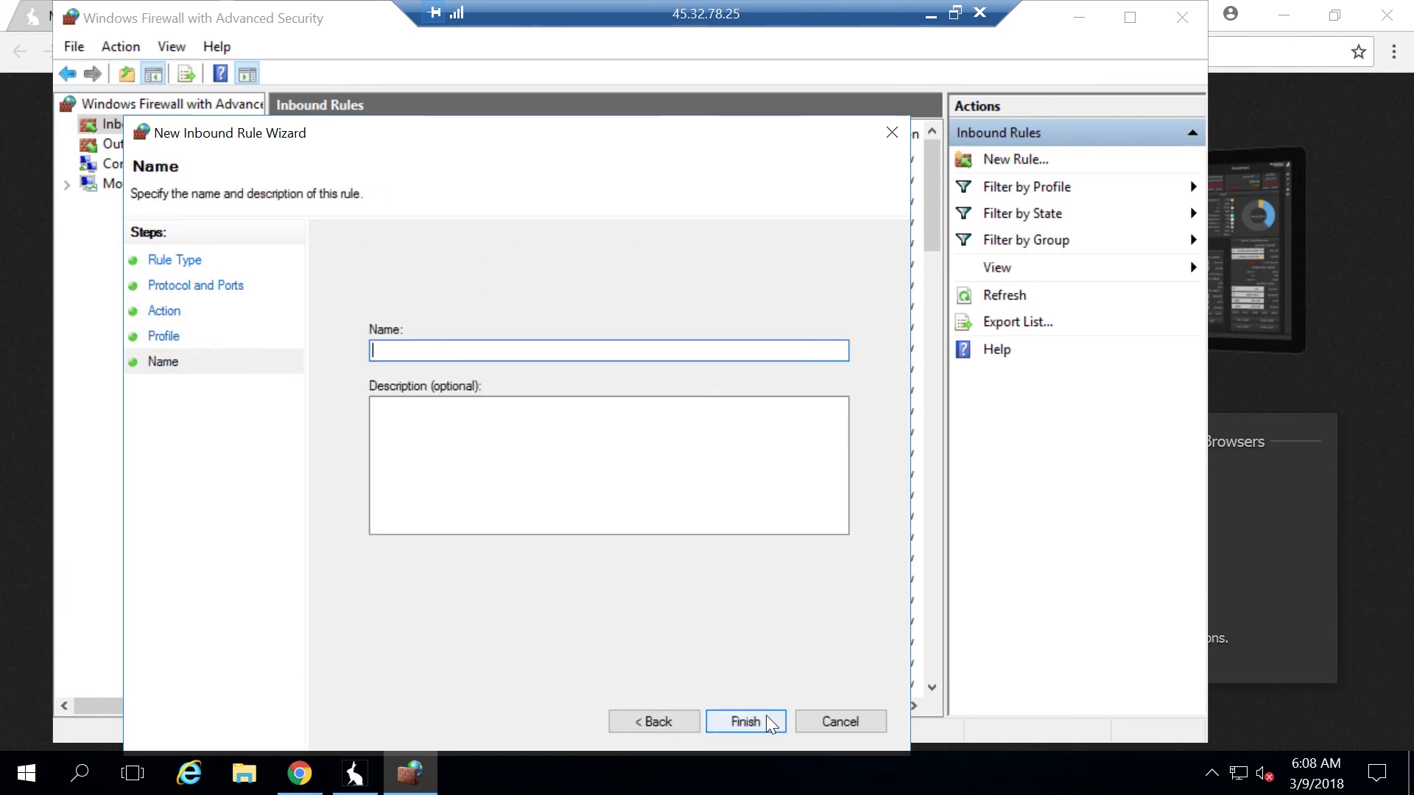
type("Haas-Ports")
left_click(743, 719)
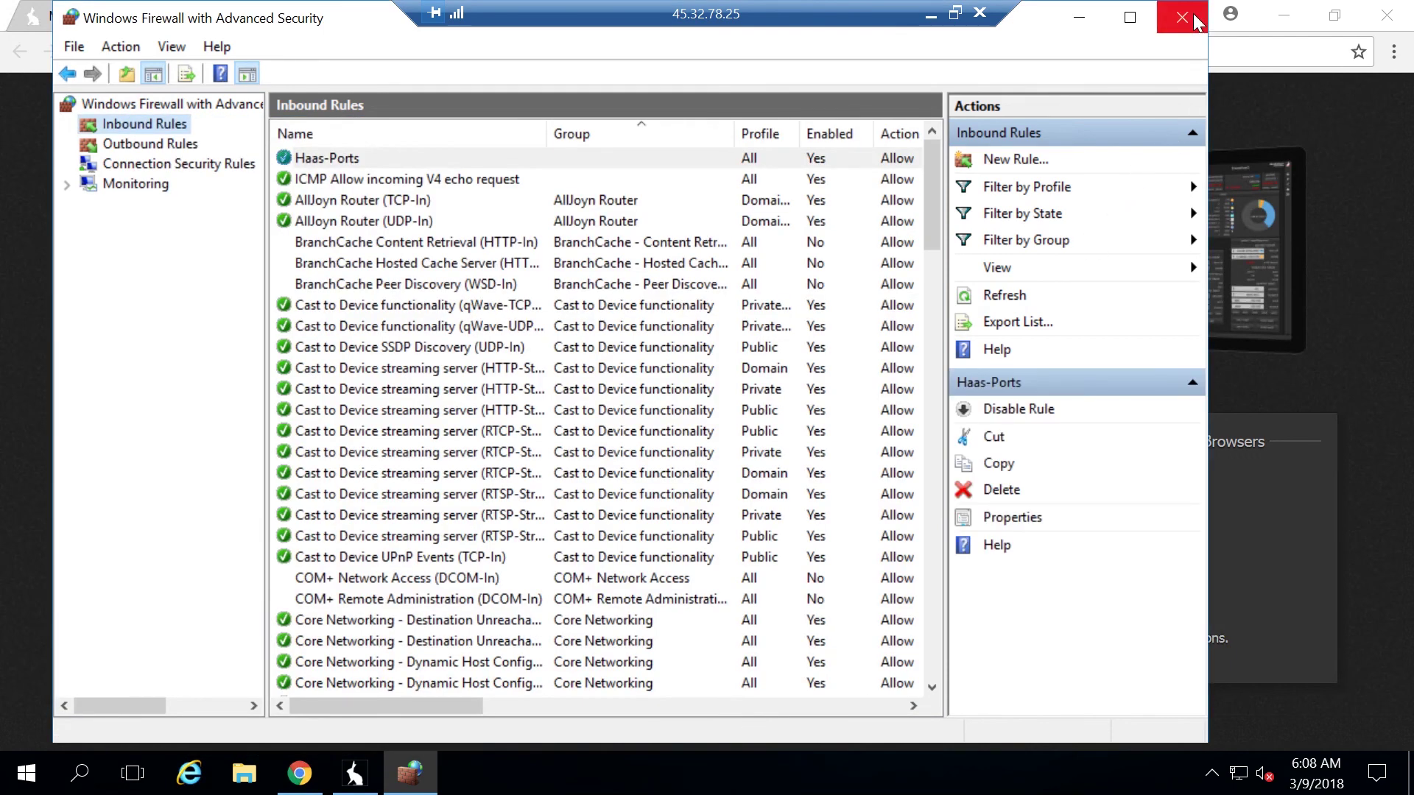
left_click(1193, 13)
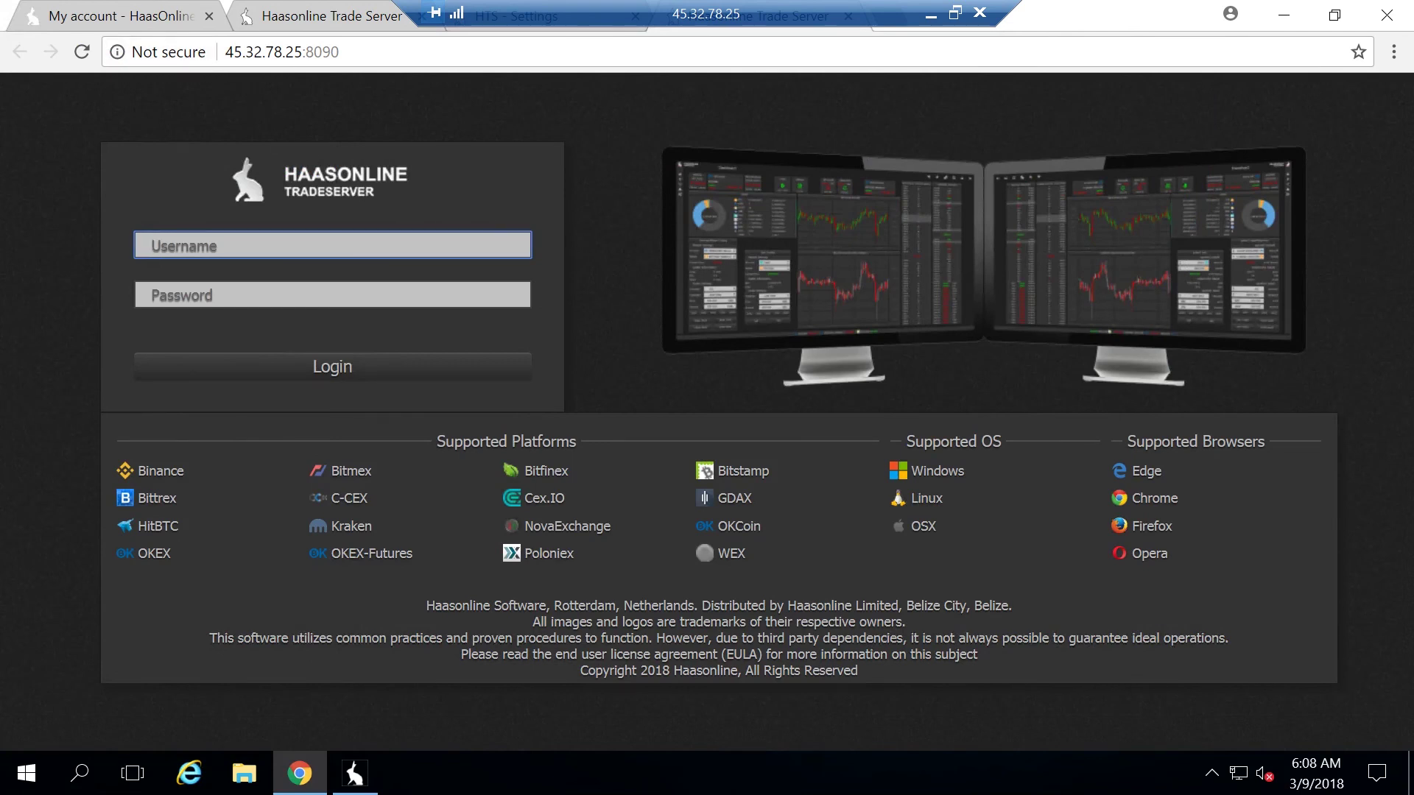
left_click_drag(369, 59, 221, 53)
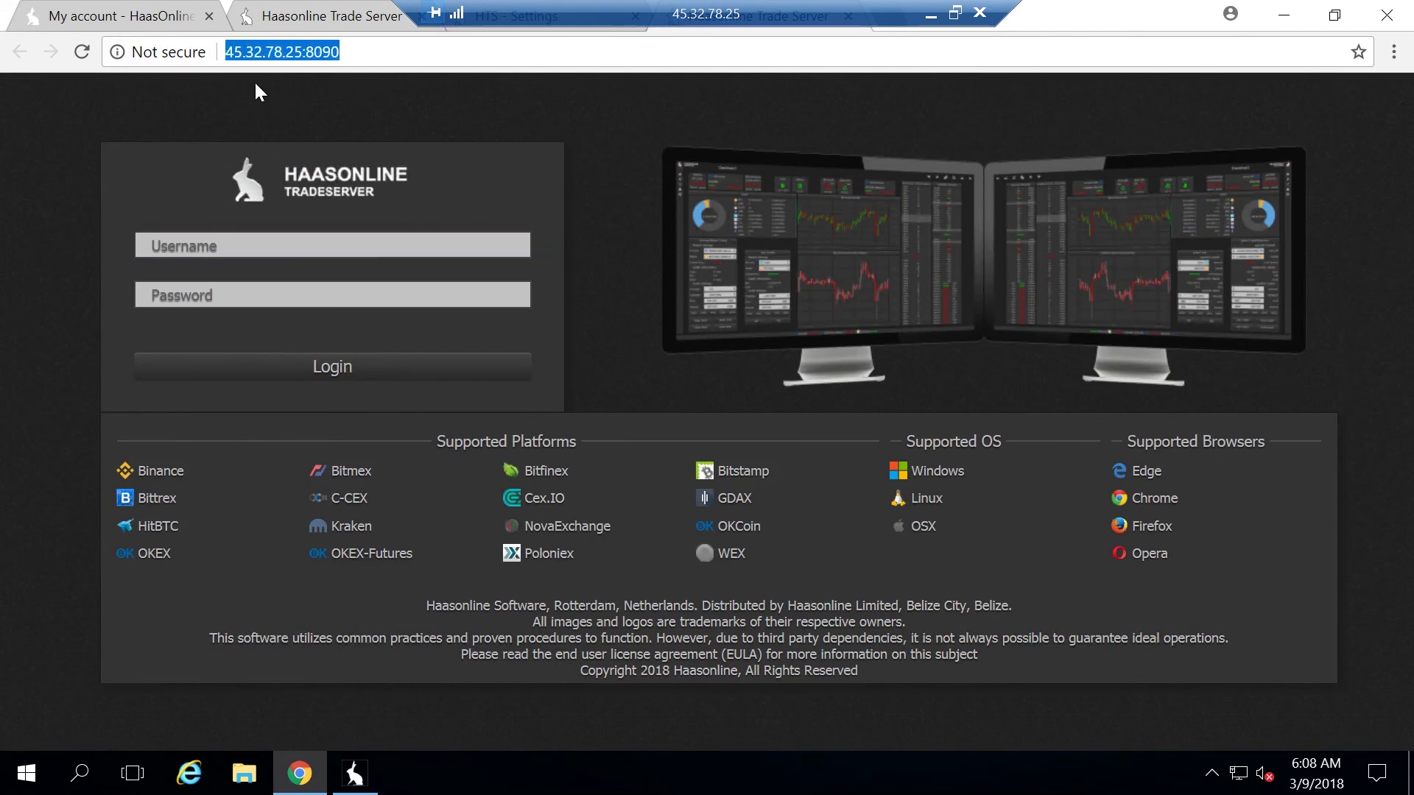